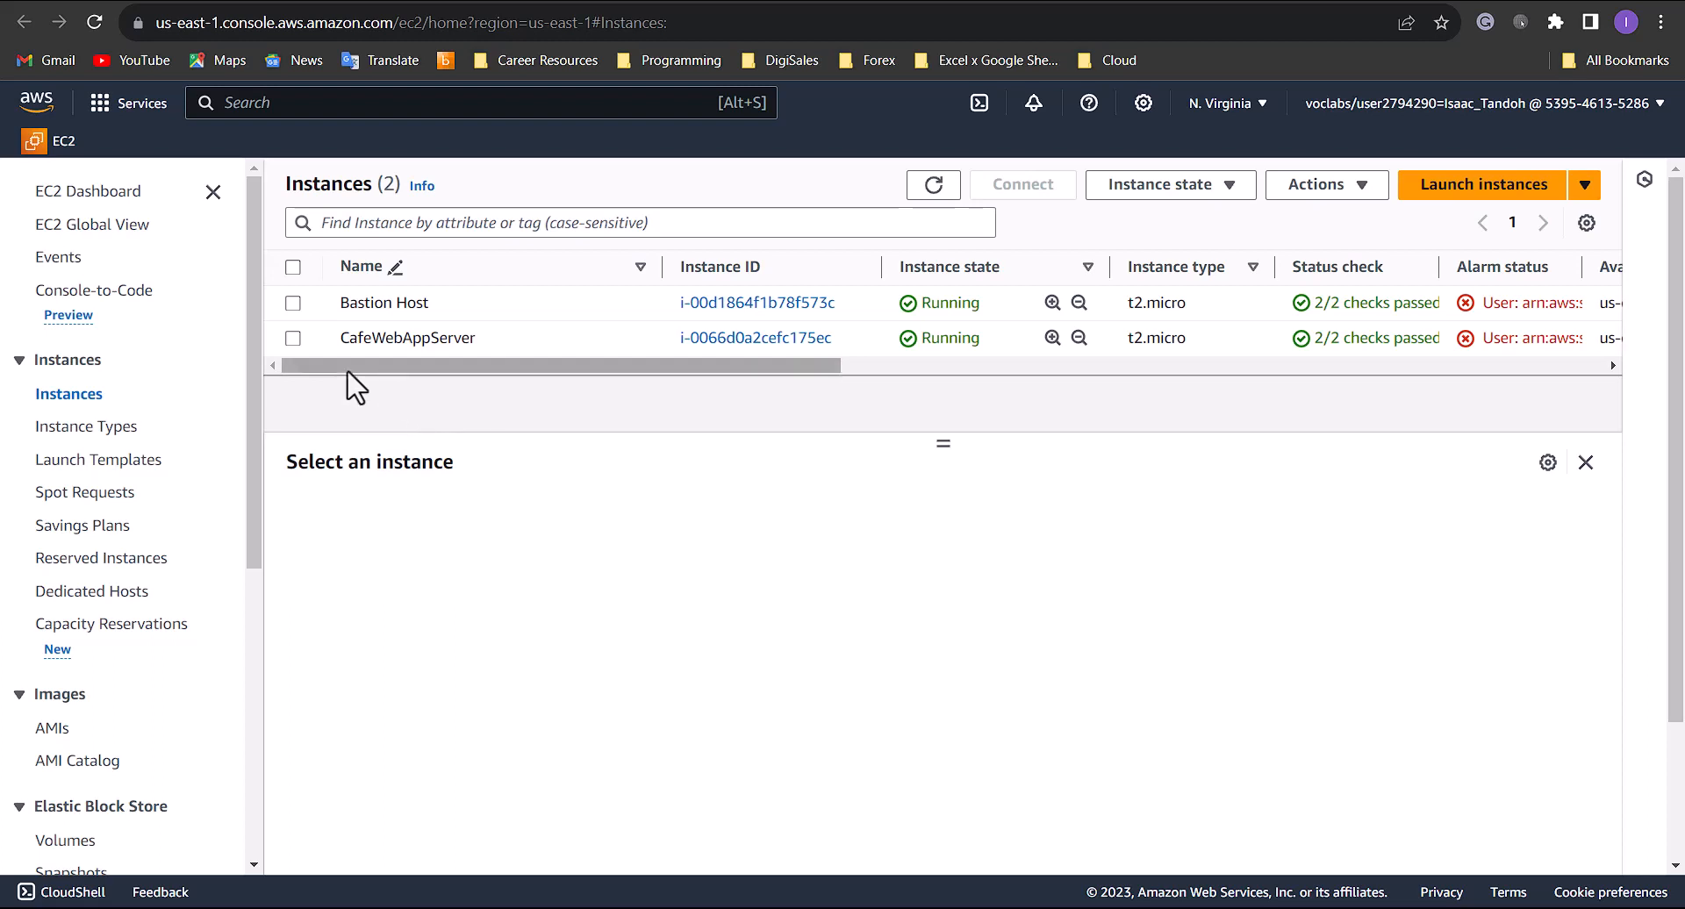
- Start a new EC2 launch template named WebServe-LT and enable the Auto Scaling guidance option
click(101, 462)
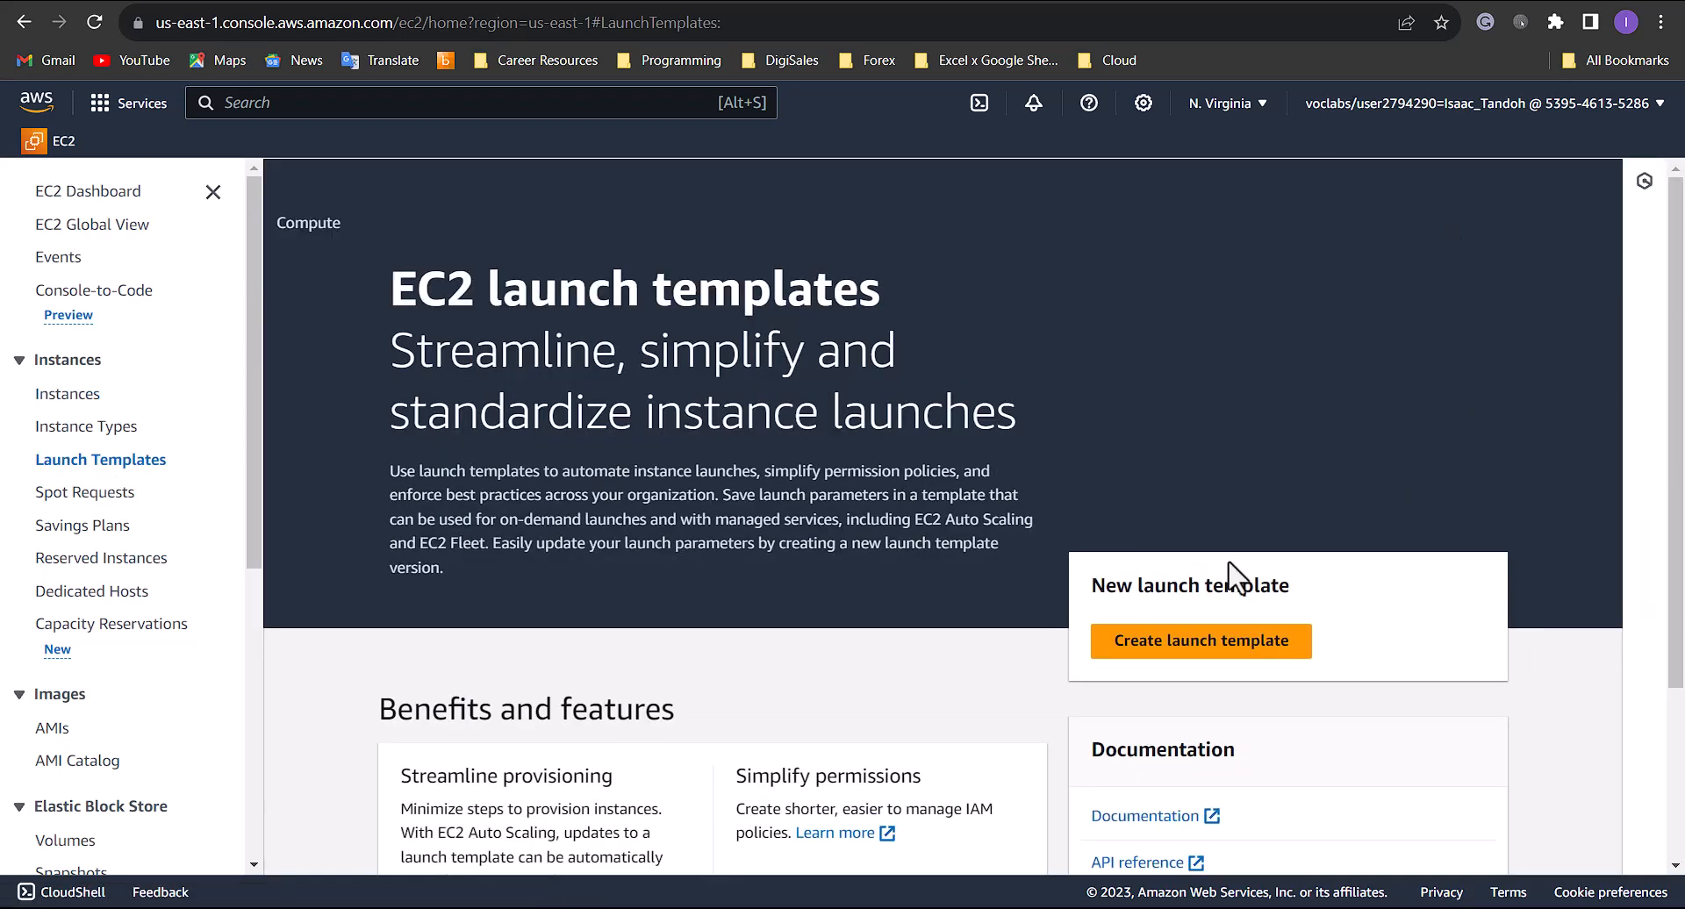
click(1168, 639)
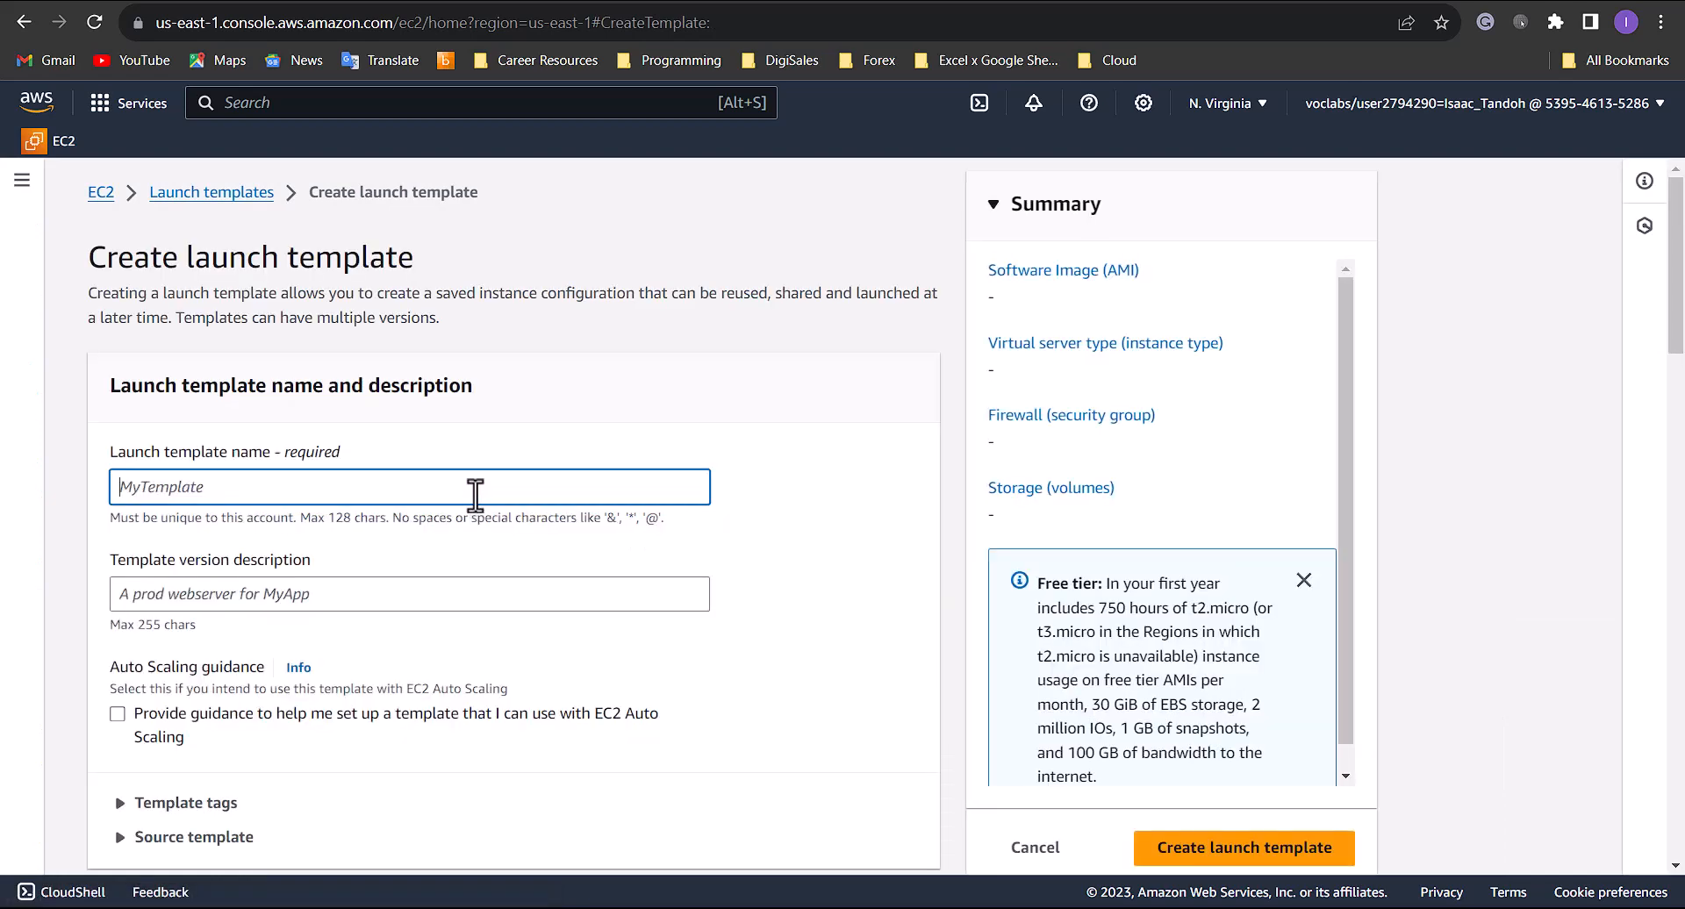
text(WebServe-LT)
scroll(246, 593, down, 2)
scroll(251, 589, down, 1)
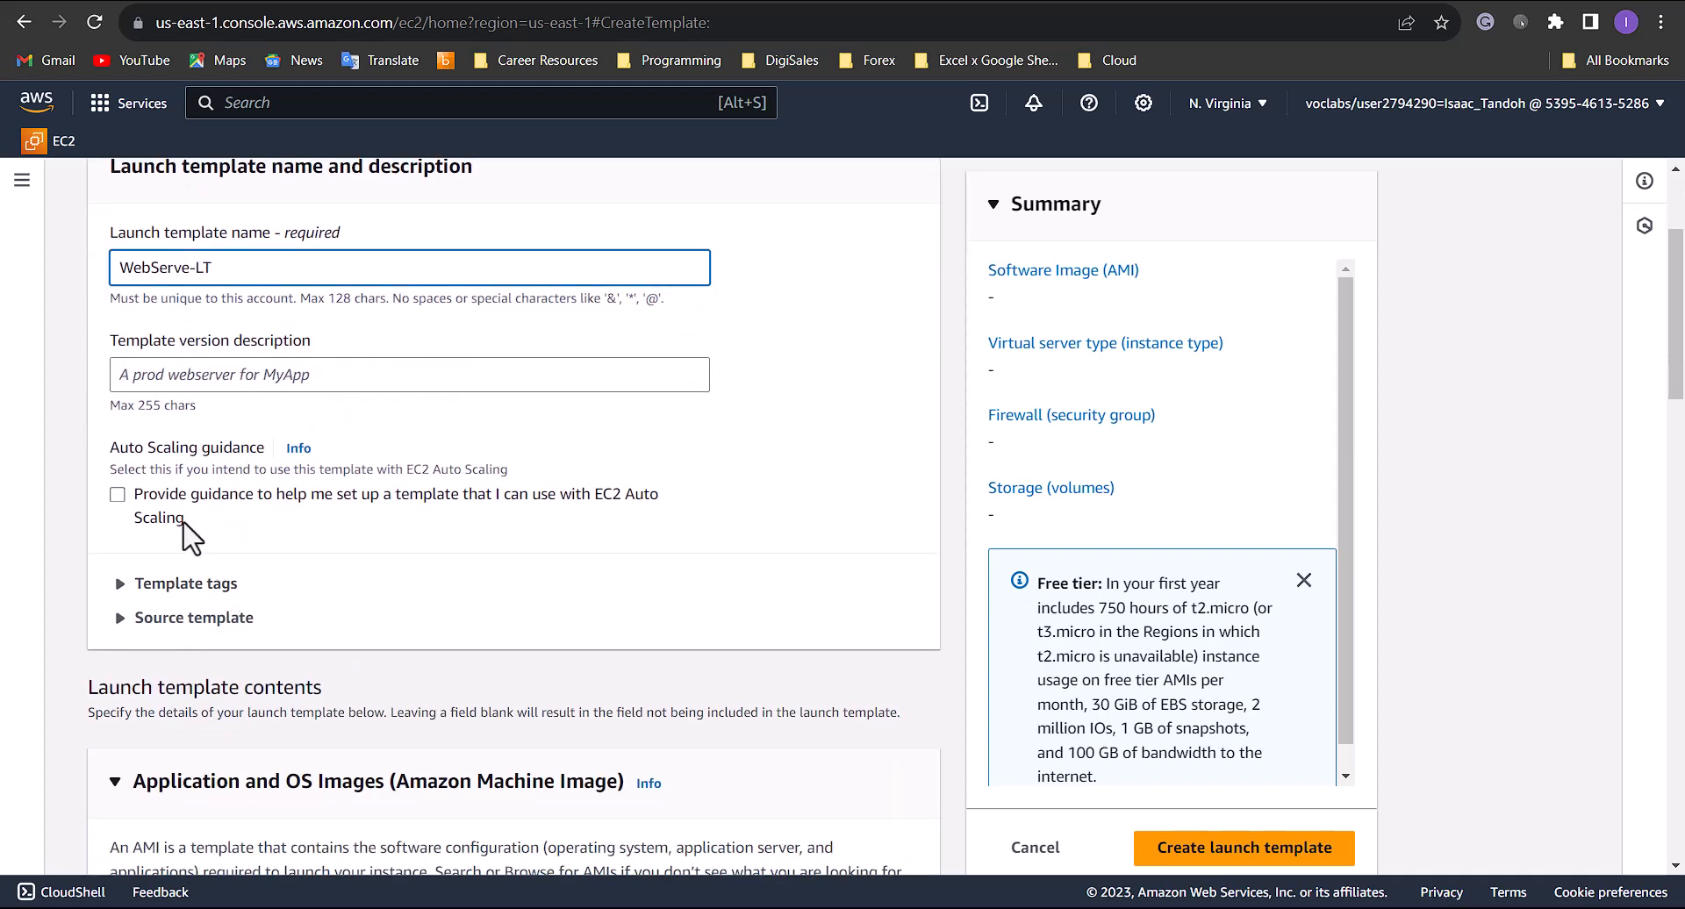
click(119, 502)
- Choose the Cafe WebServer Image from the AMIs owned by the account as the template's machine image
scroll(425, 527, down, 4)
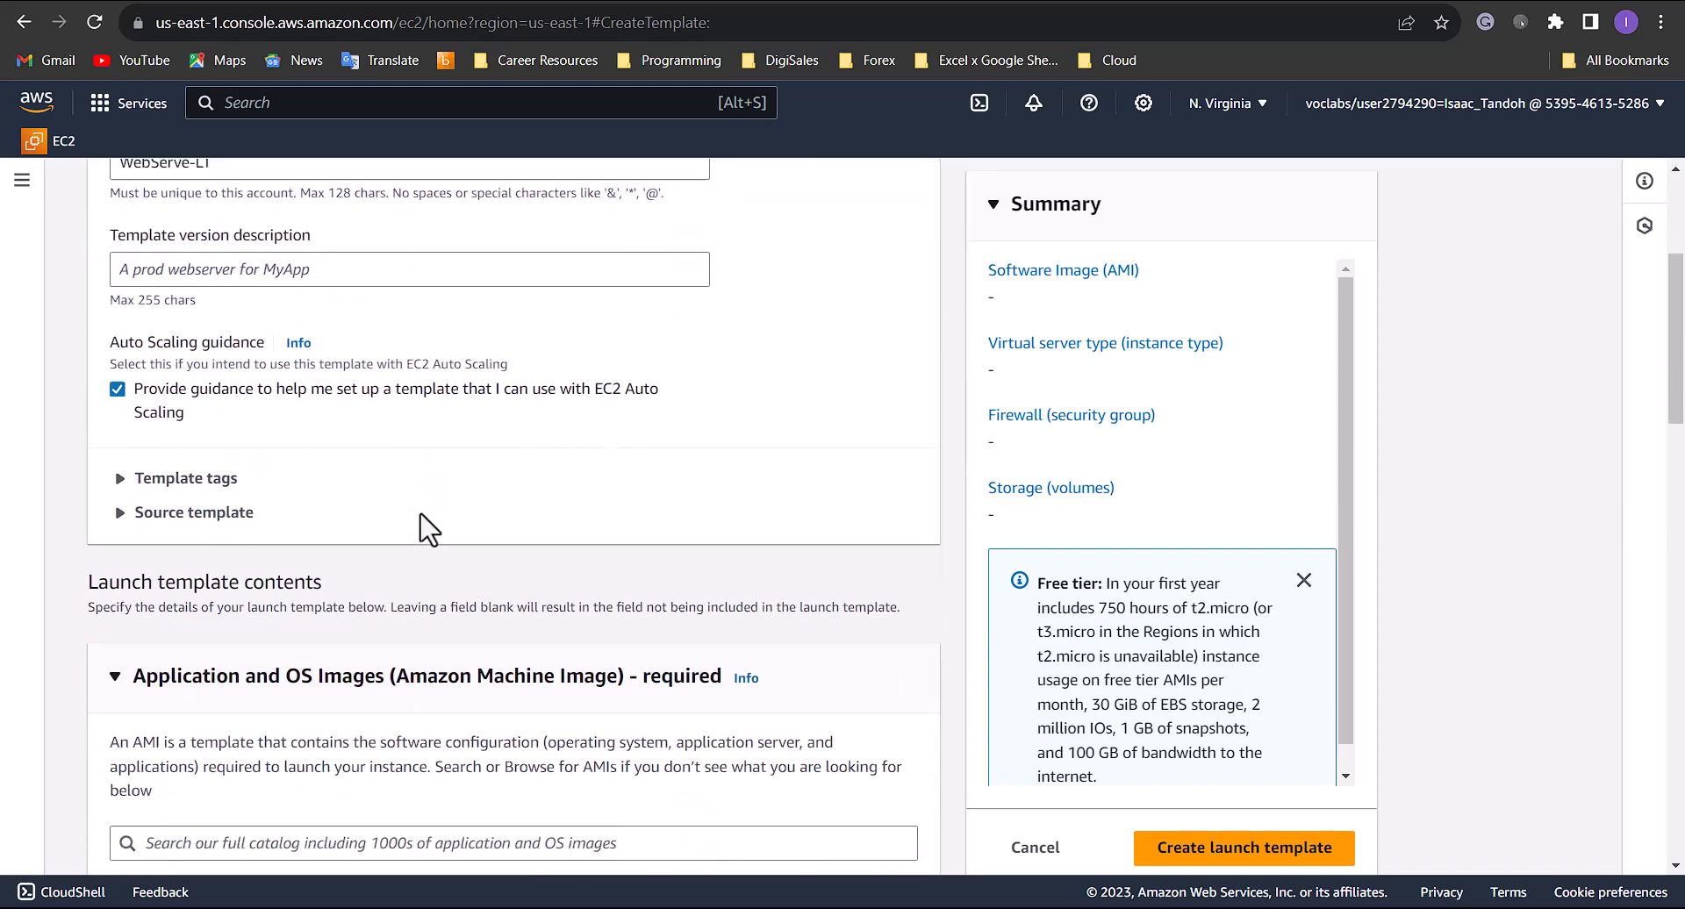
scroll(393, 473, down, 1)
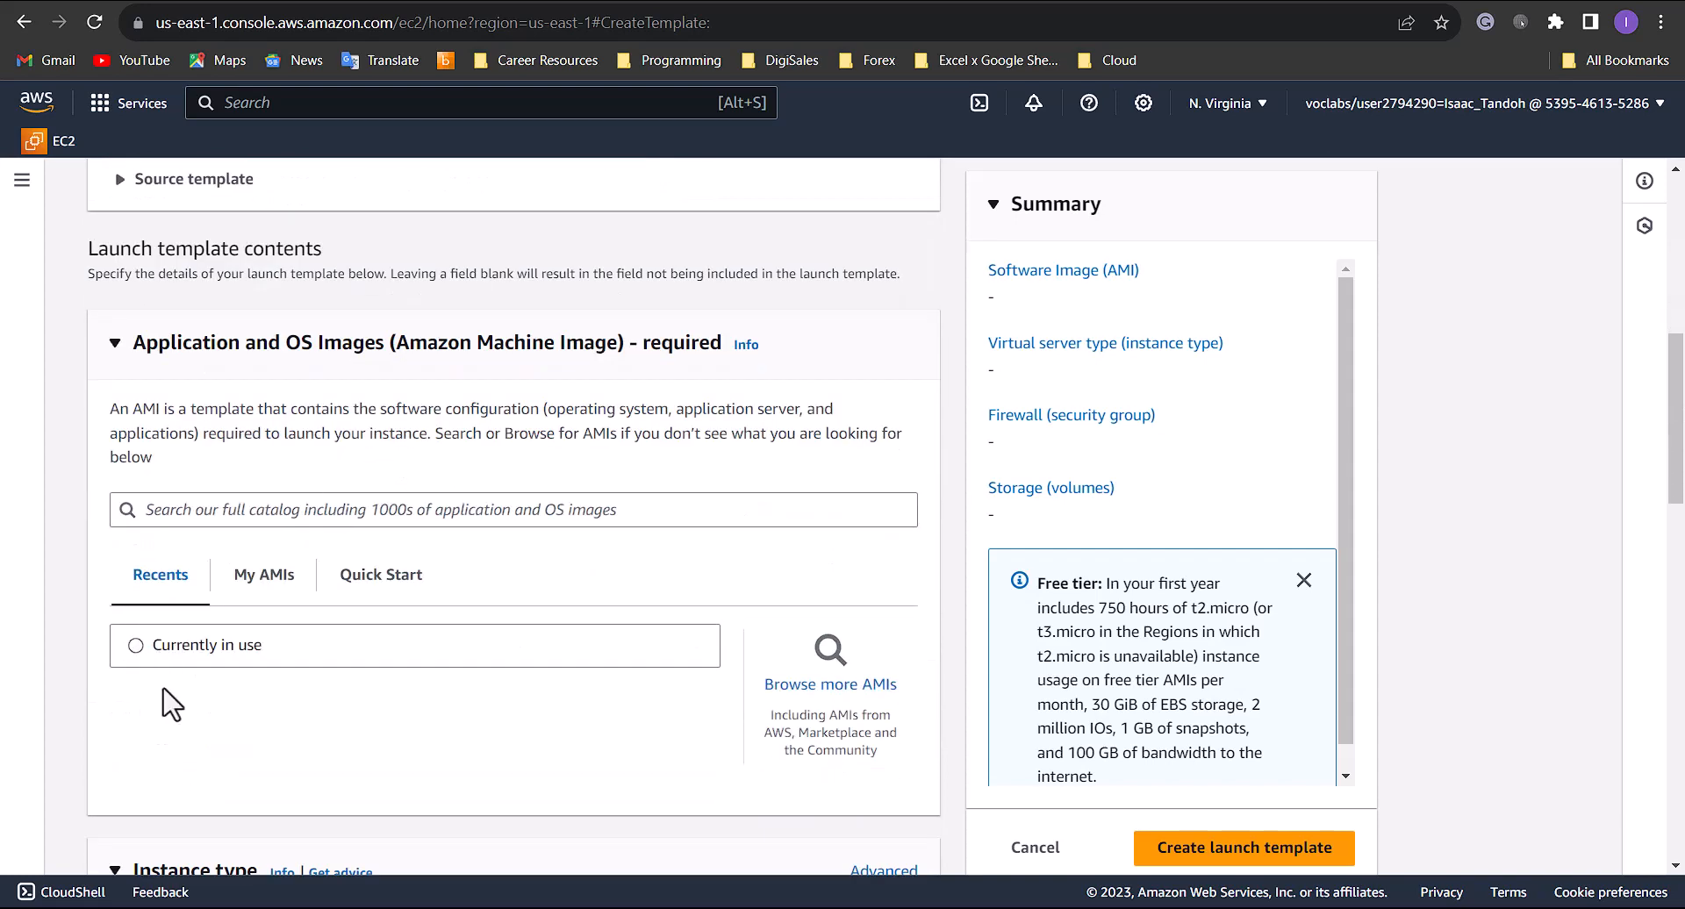
click(267, 583)
scroll(395, 579, down, 2)
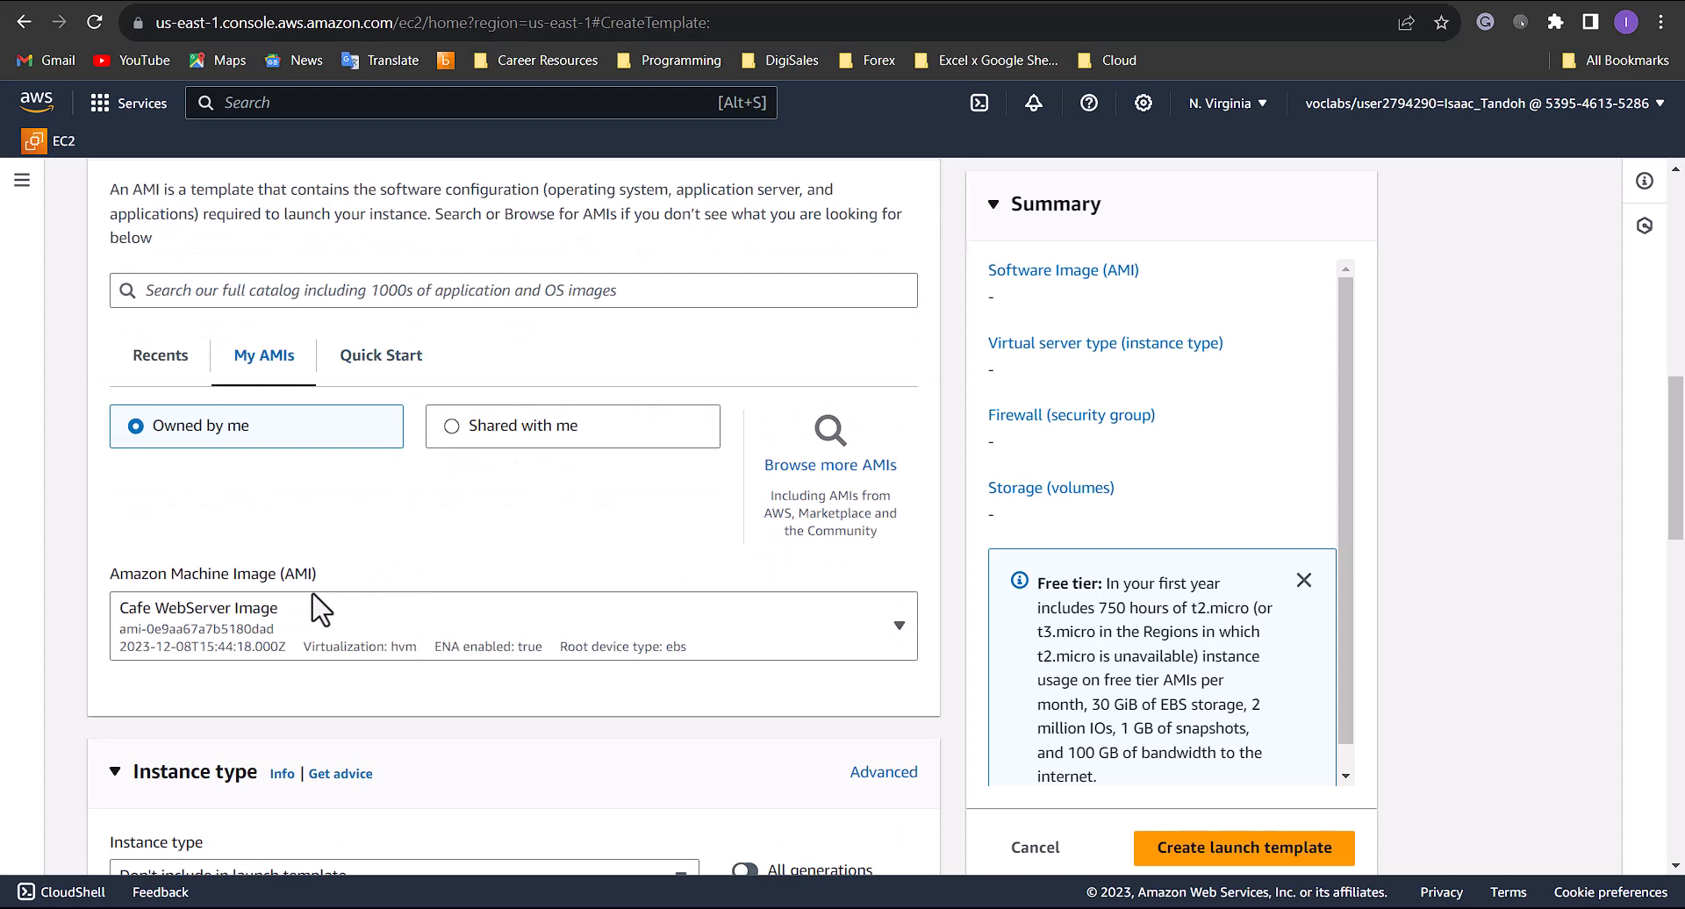
- Set the template's instance type to t2.micro
scroll(603, 466, down, 3)
scroll(545, 478, down, 1)
click(470, 481)
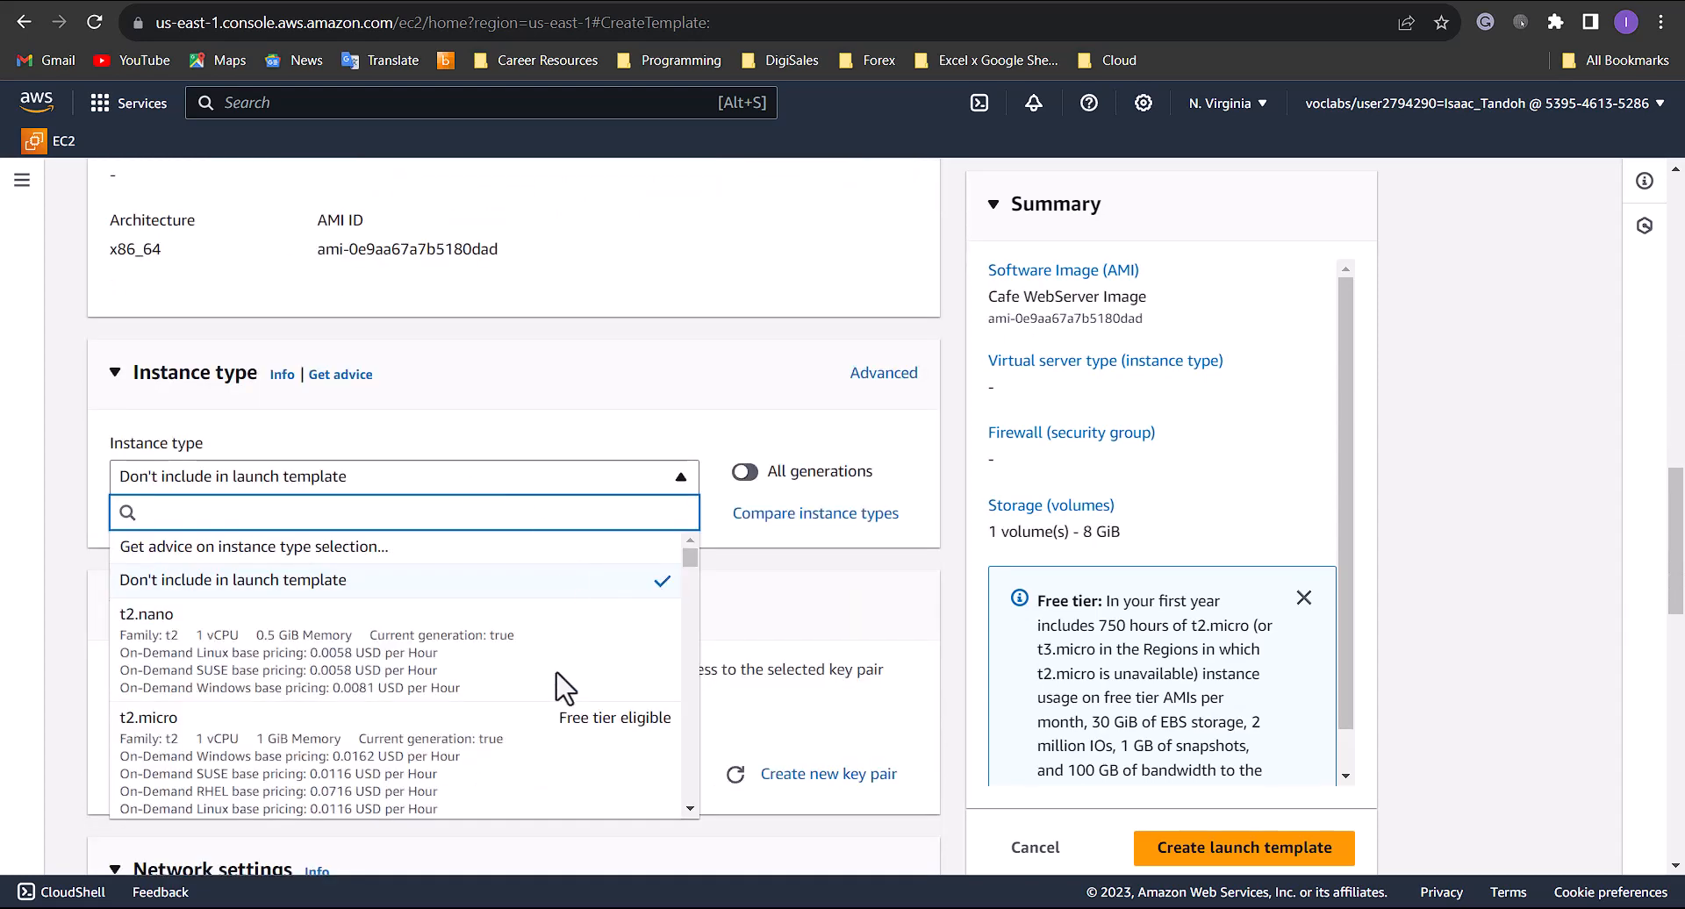
click(596, 728)
- Create a new key pair named WebKP for the launch template, keeping the RSA type and .ppk format
scroll(693, 641, down, 3)
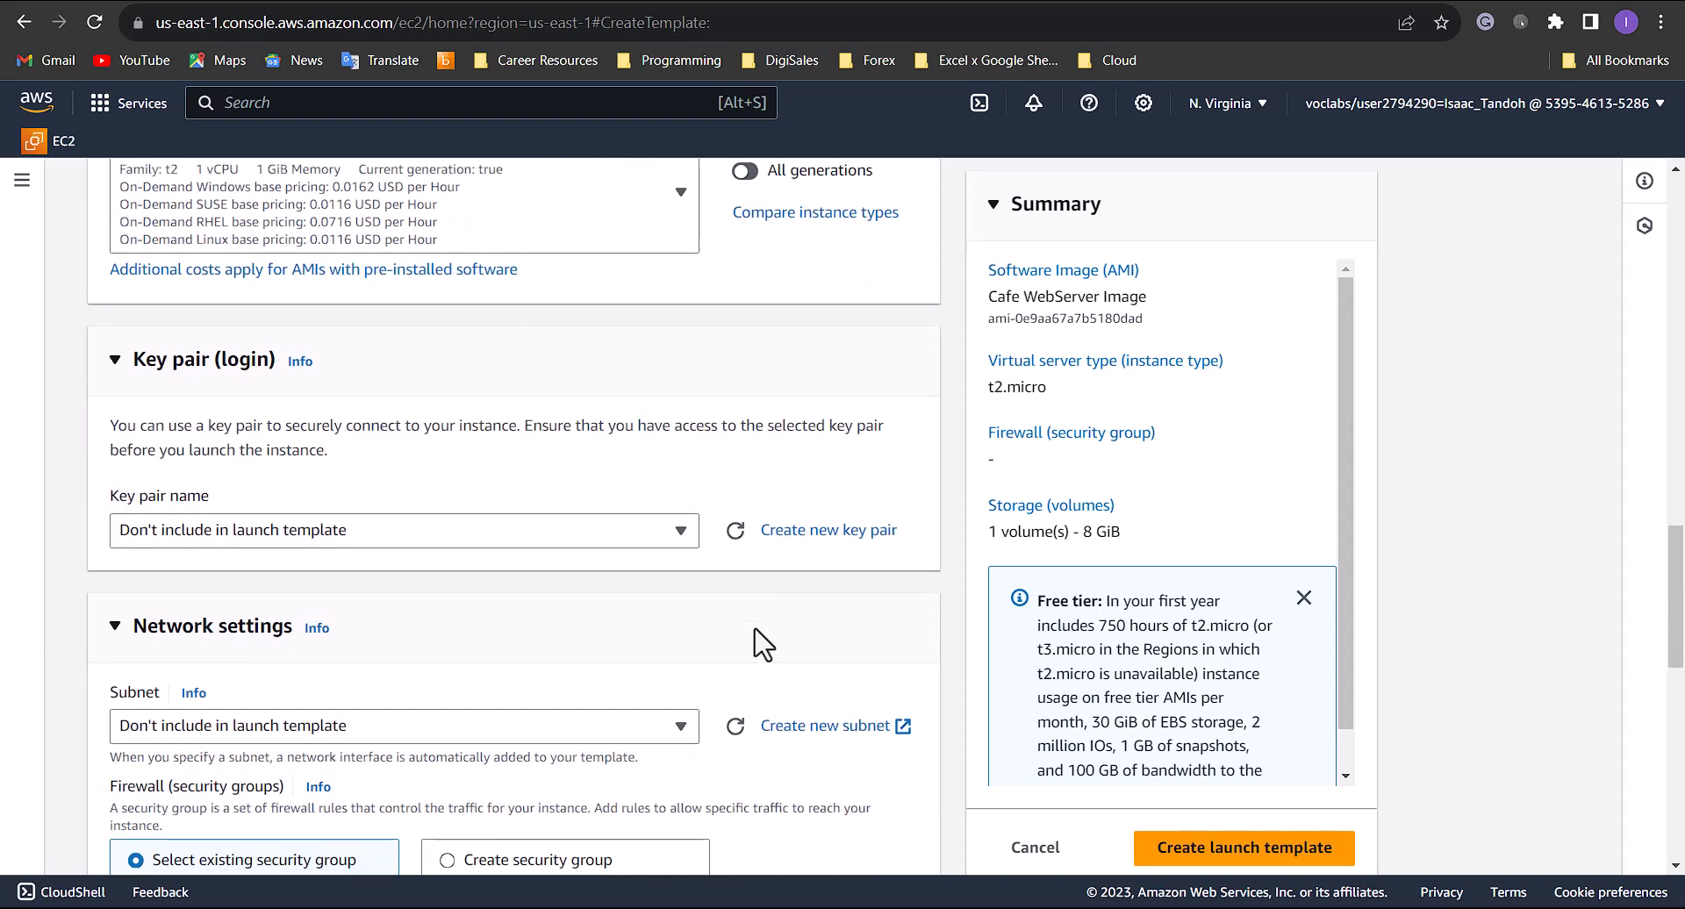
click(790, 531)
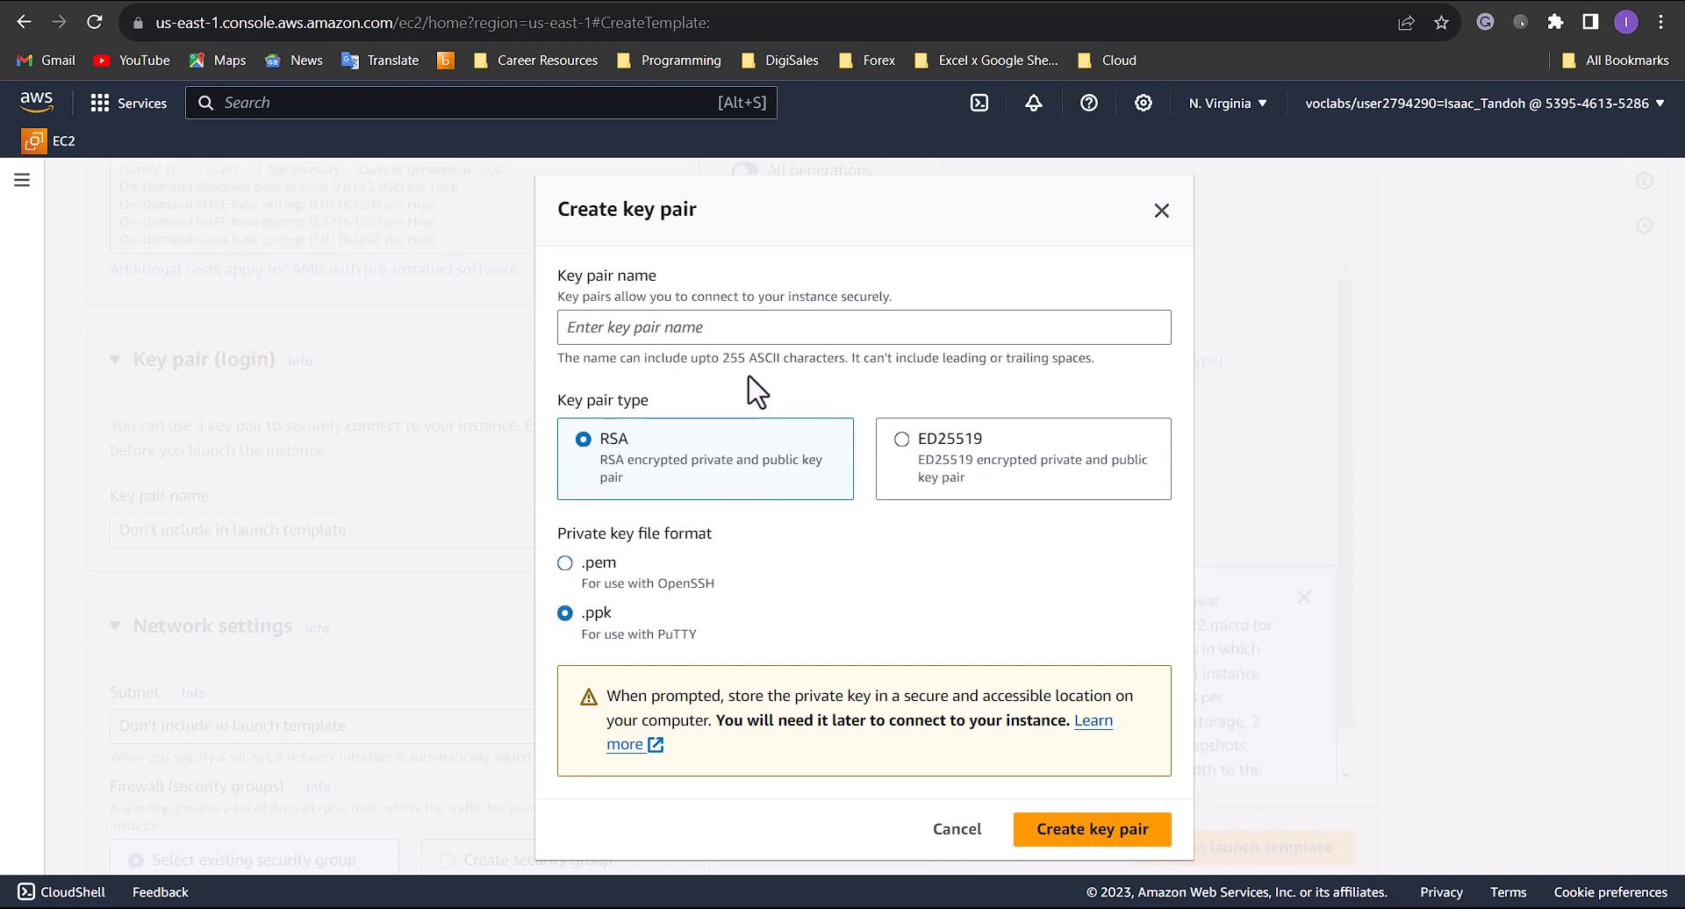
click(731, 332)
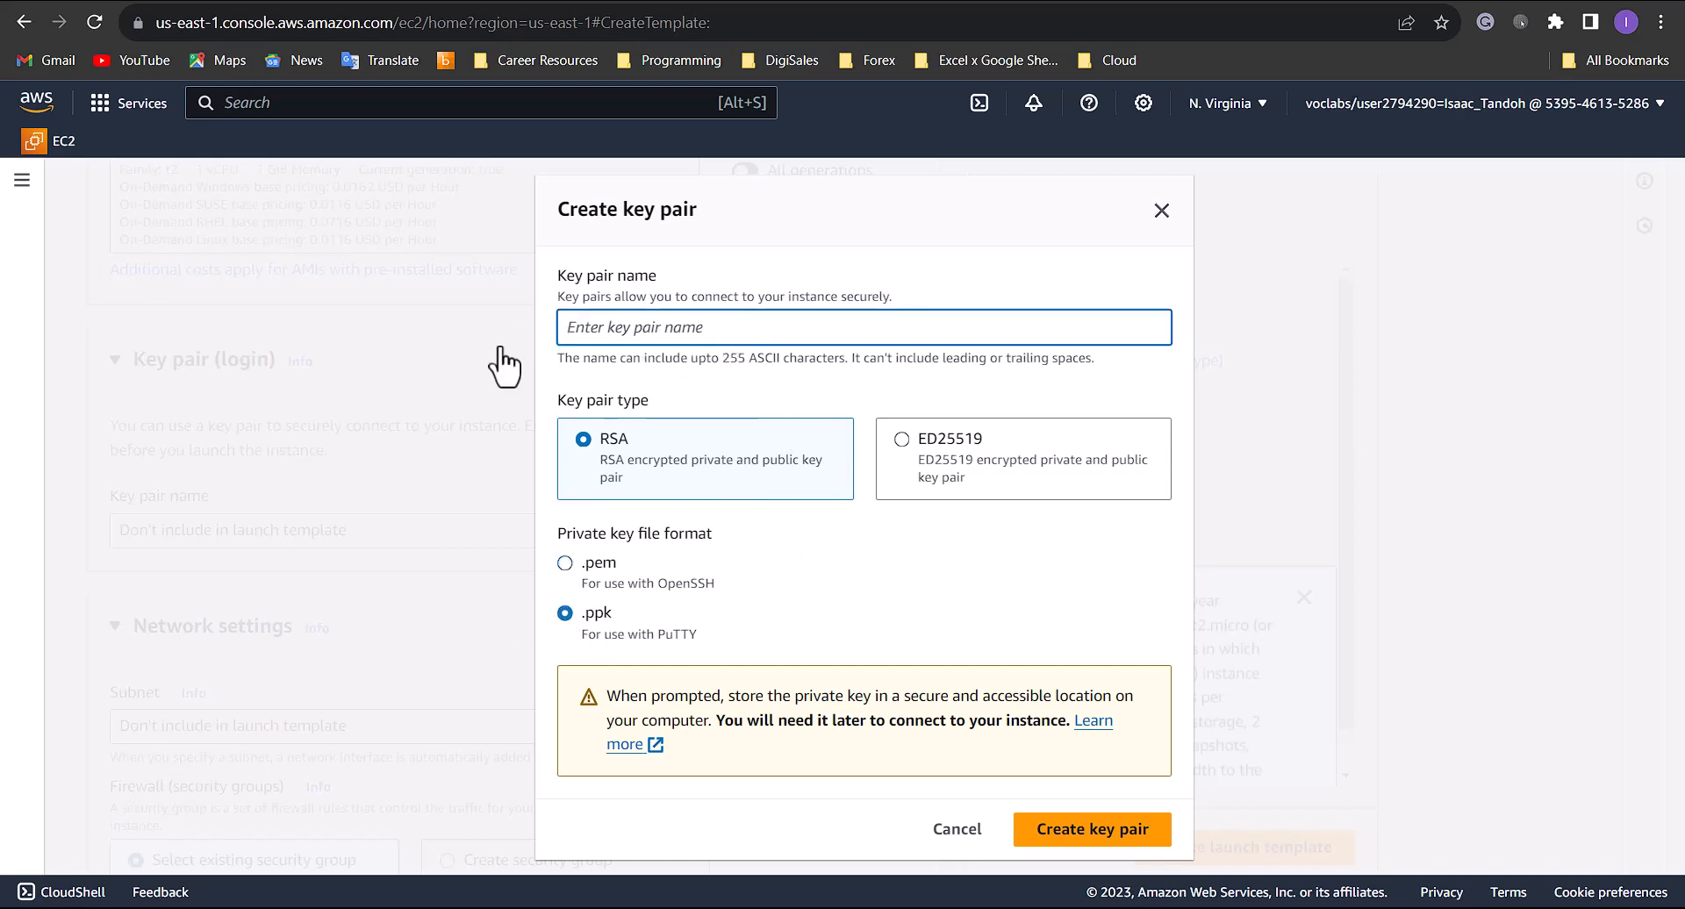
text(WebKP)
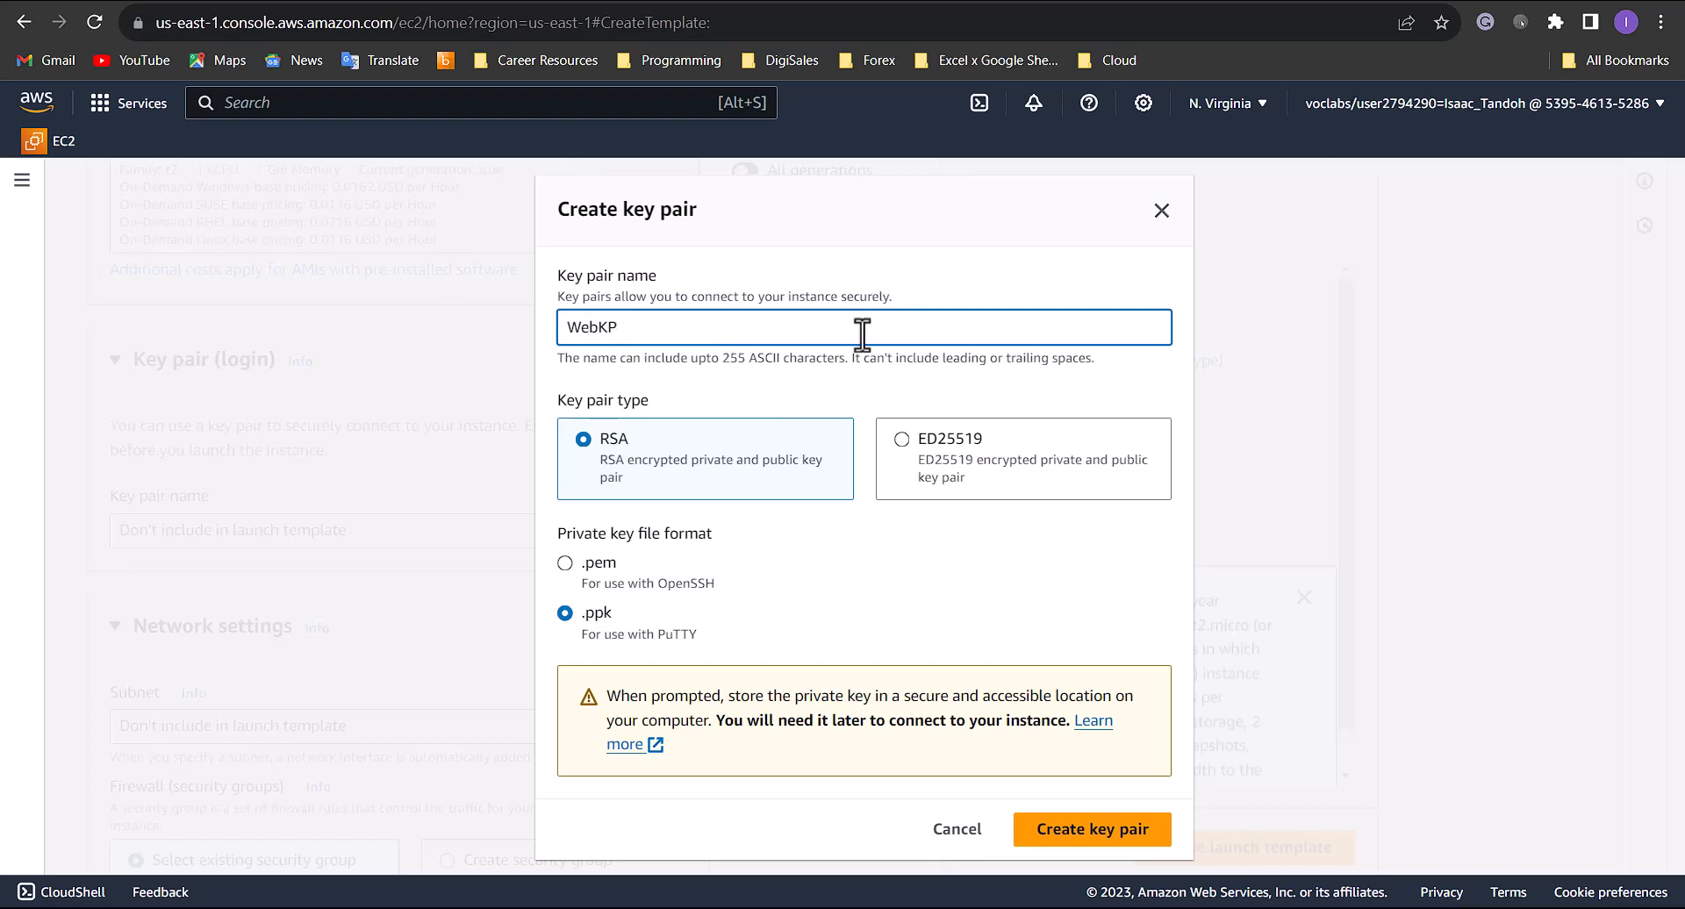
click(1155, 835)
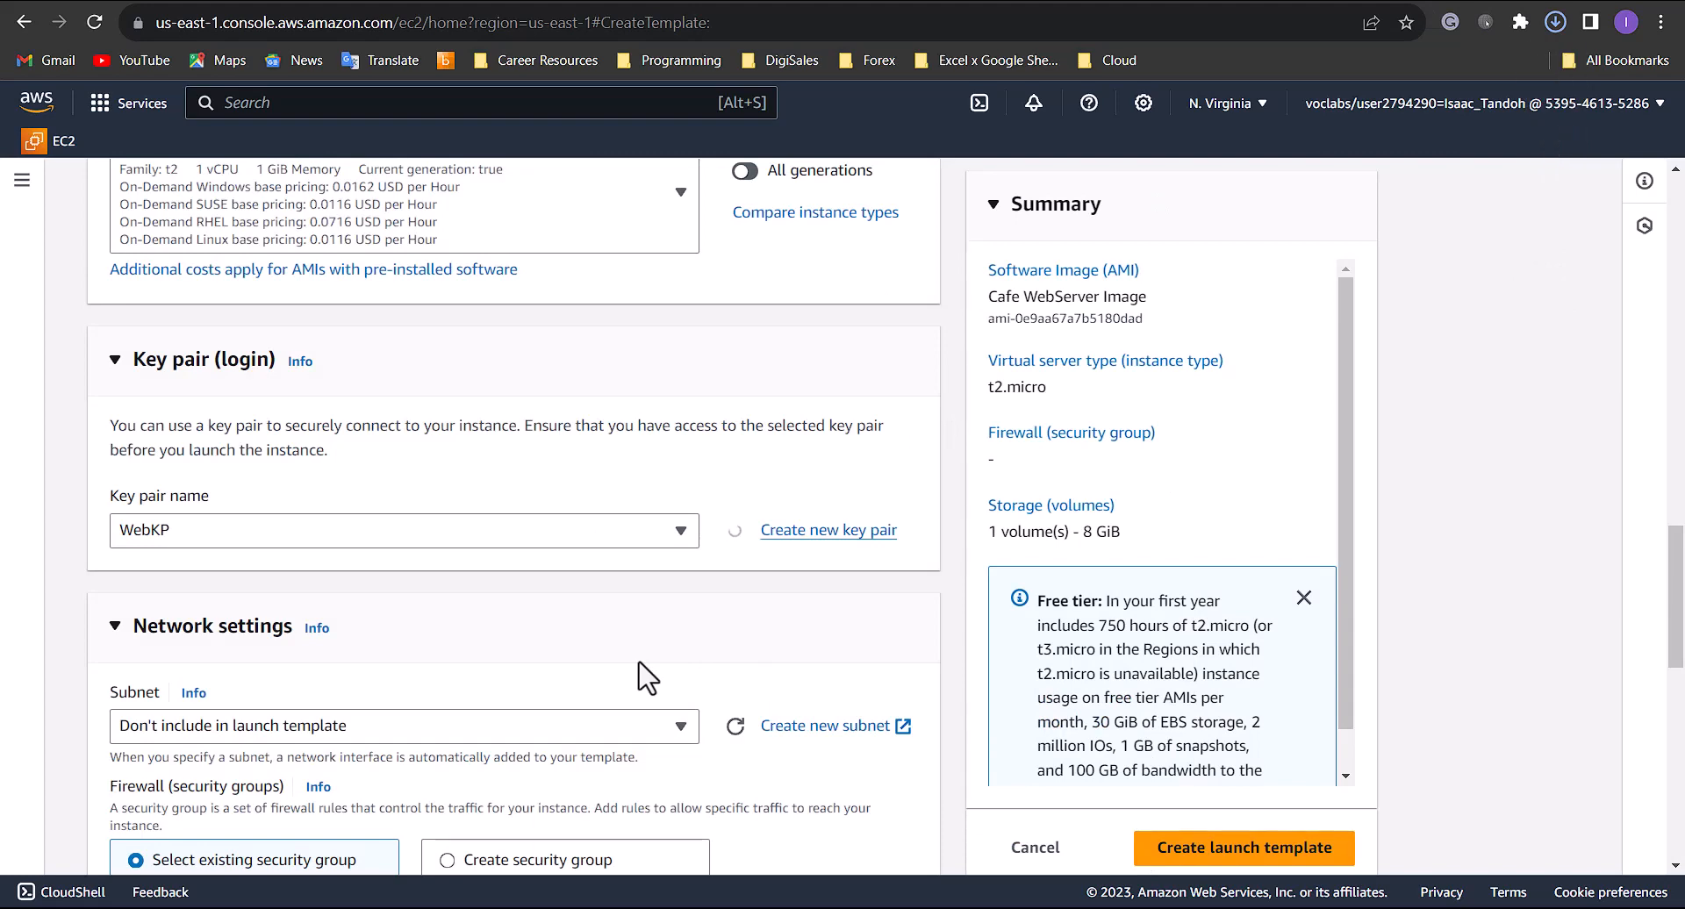
- Assign the existing CafeSG security group in the template's network settings
scroll(650, 677, down, 3)
scroll(373, 737, down, 1)
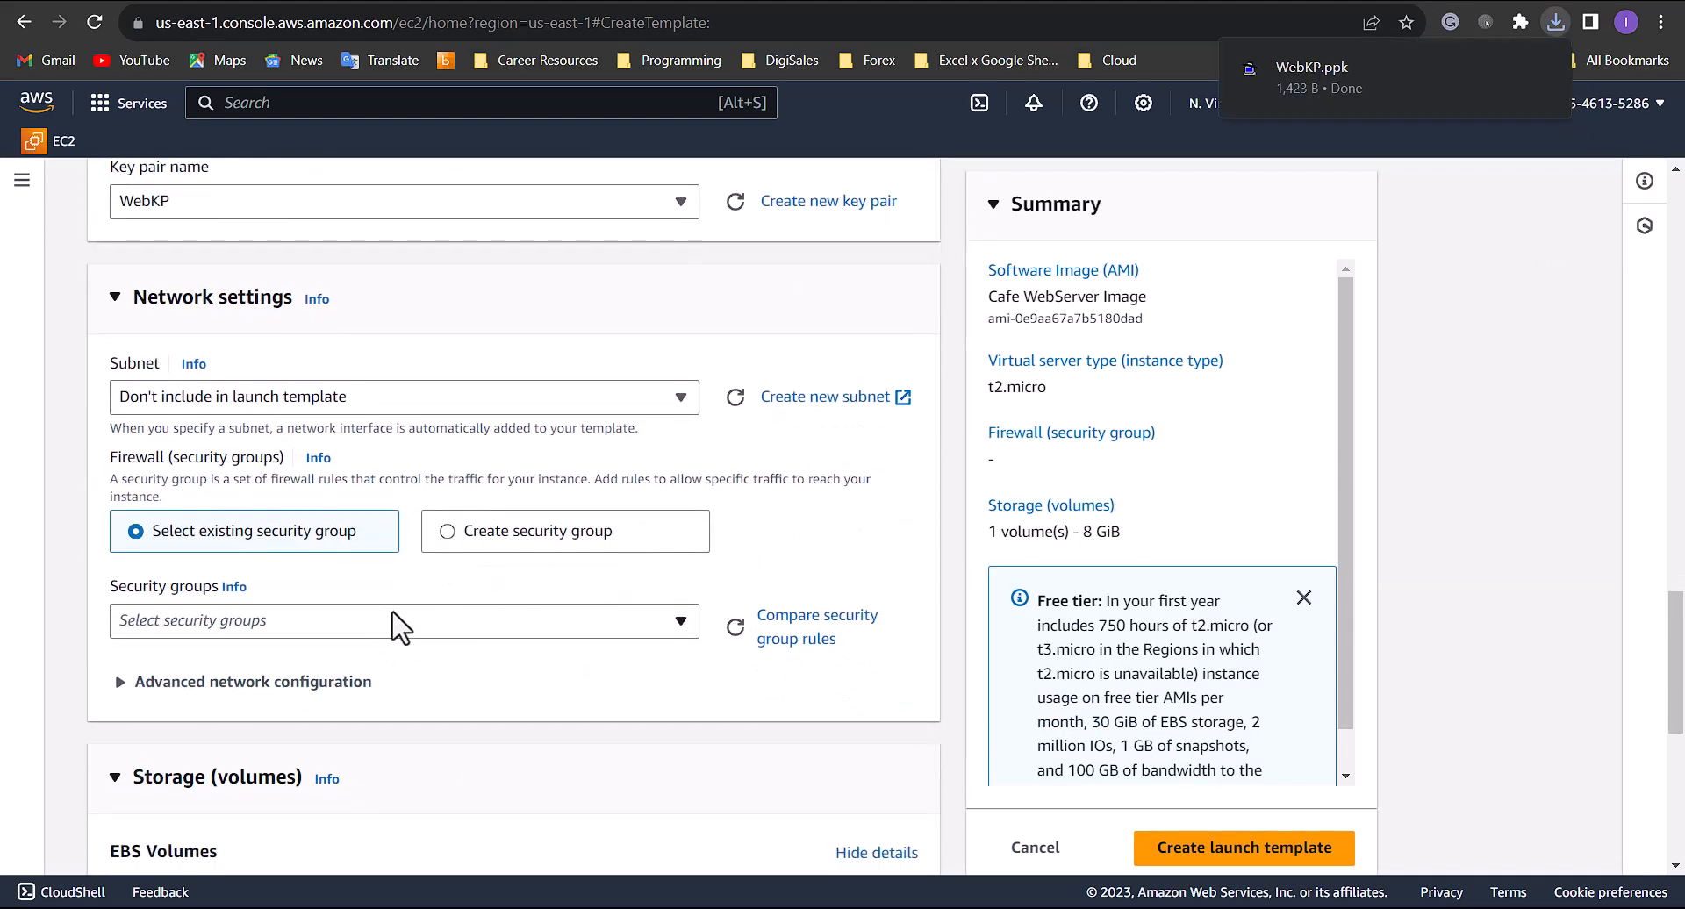
click(356, 628)
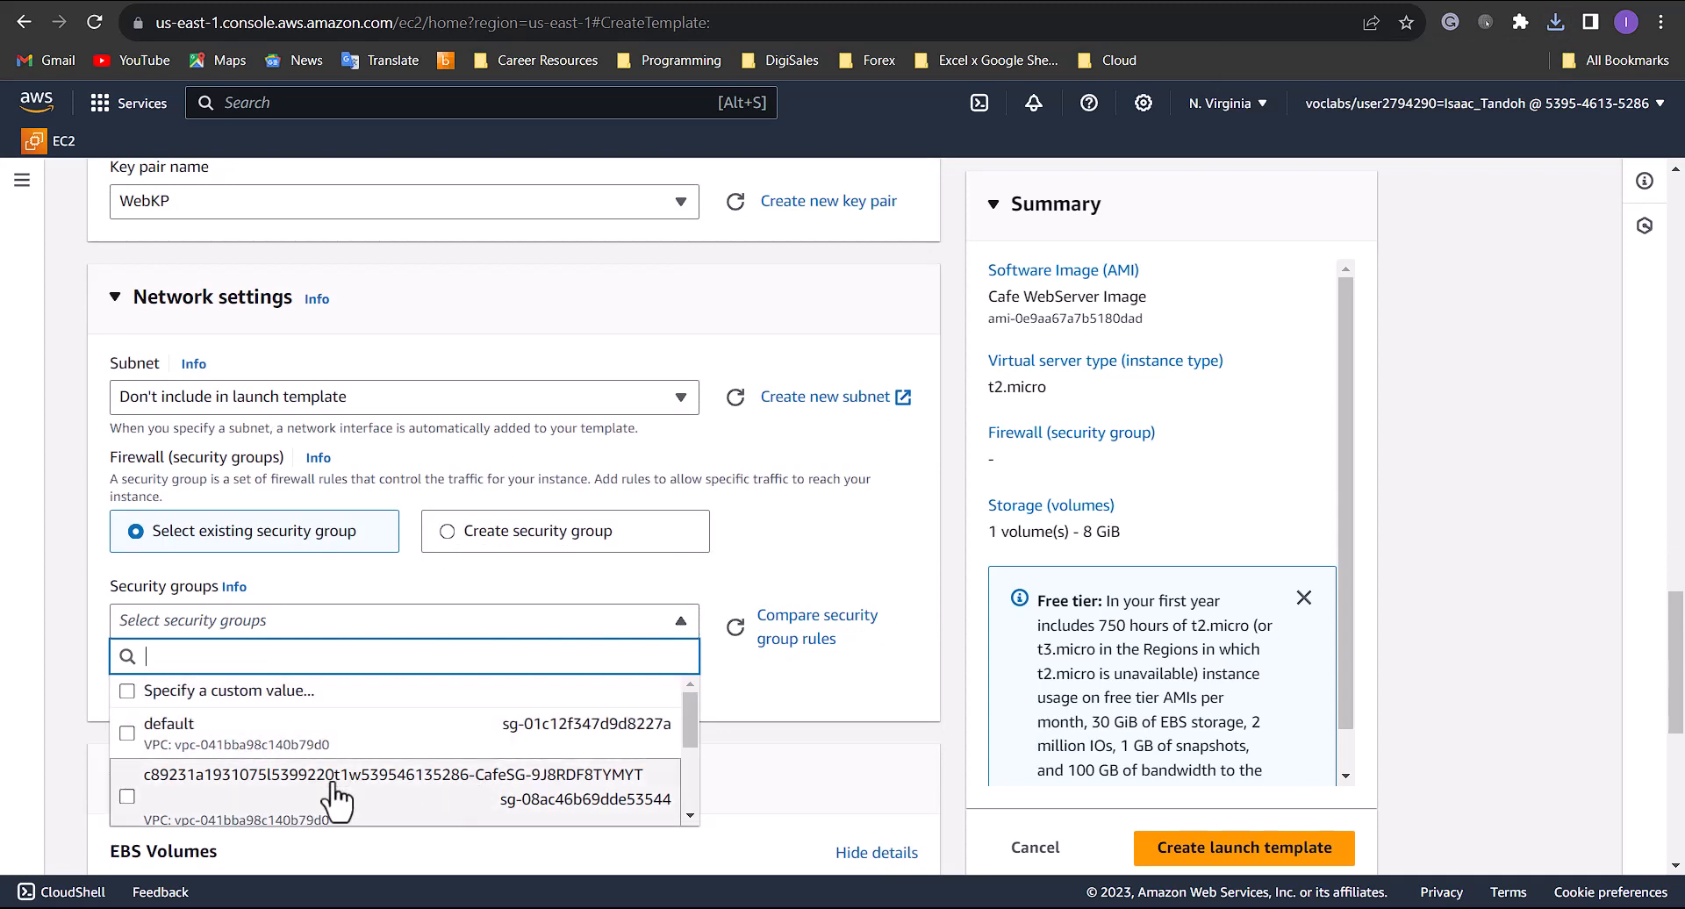
click(129, 796)
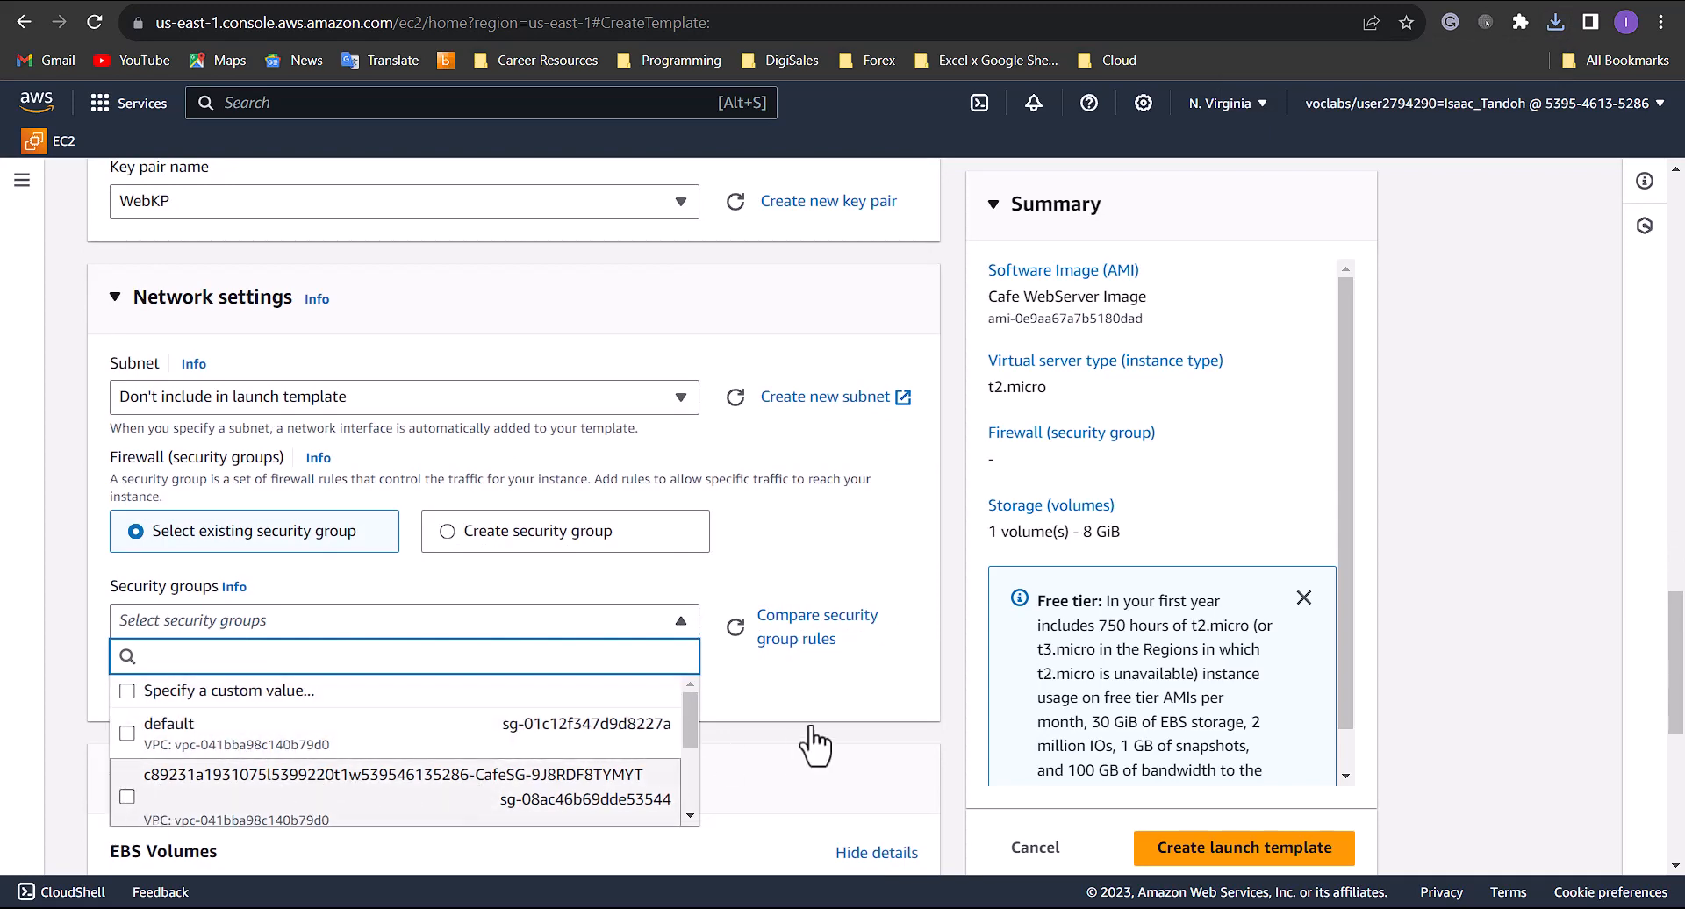
click(891, 720)
- Add a resource tag for instances with the key Name and the value webserver
scroll(814, 587, down, 2)
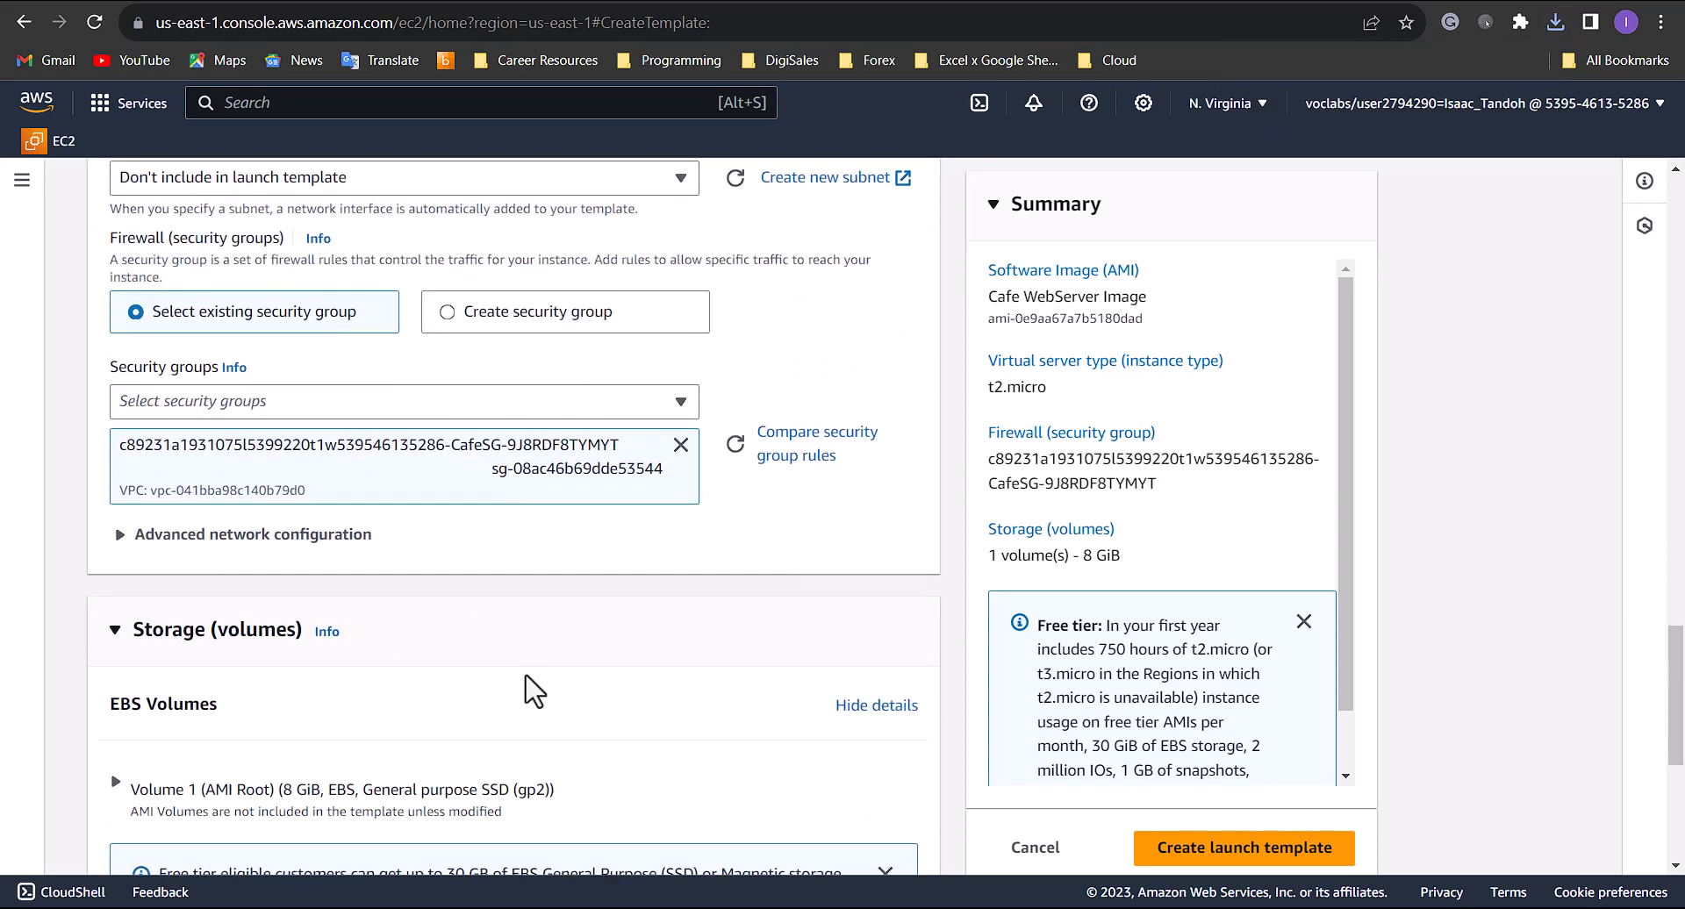
scroll(527, 685, down, 5)
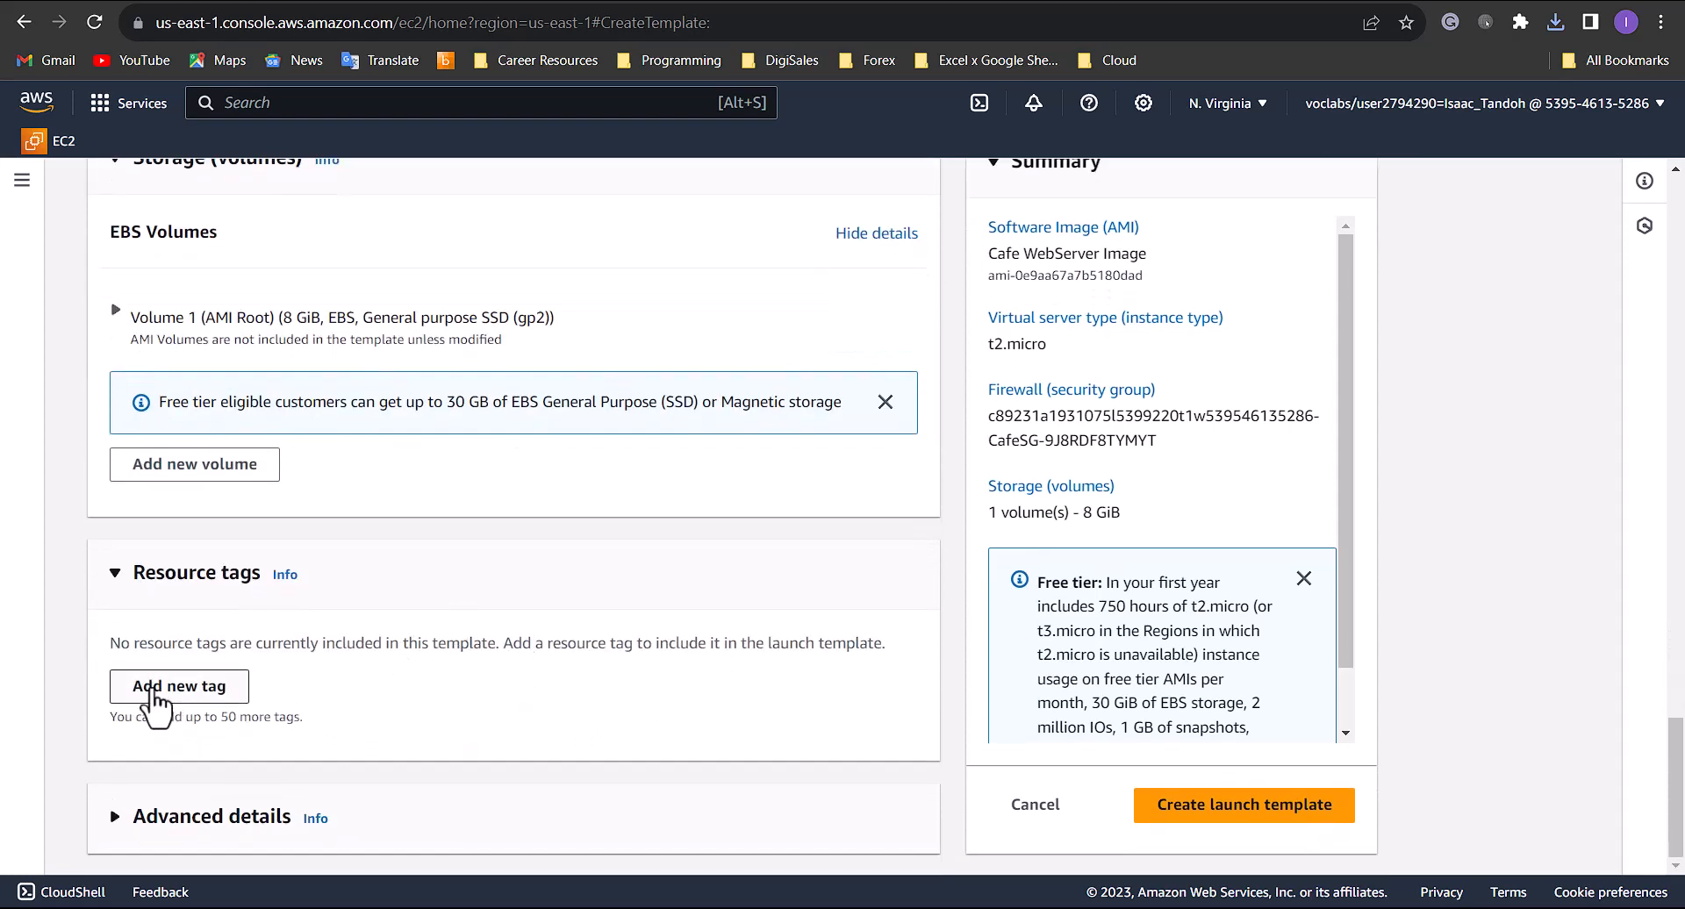
click(156, 698)
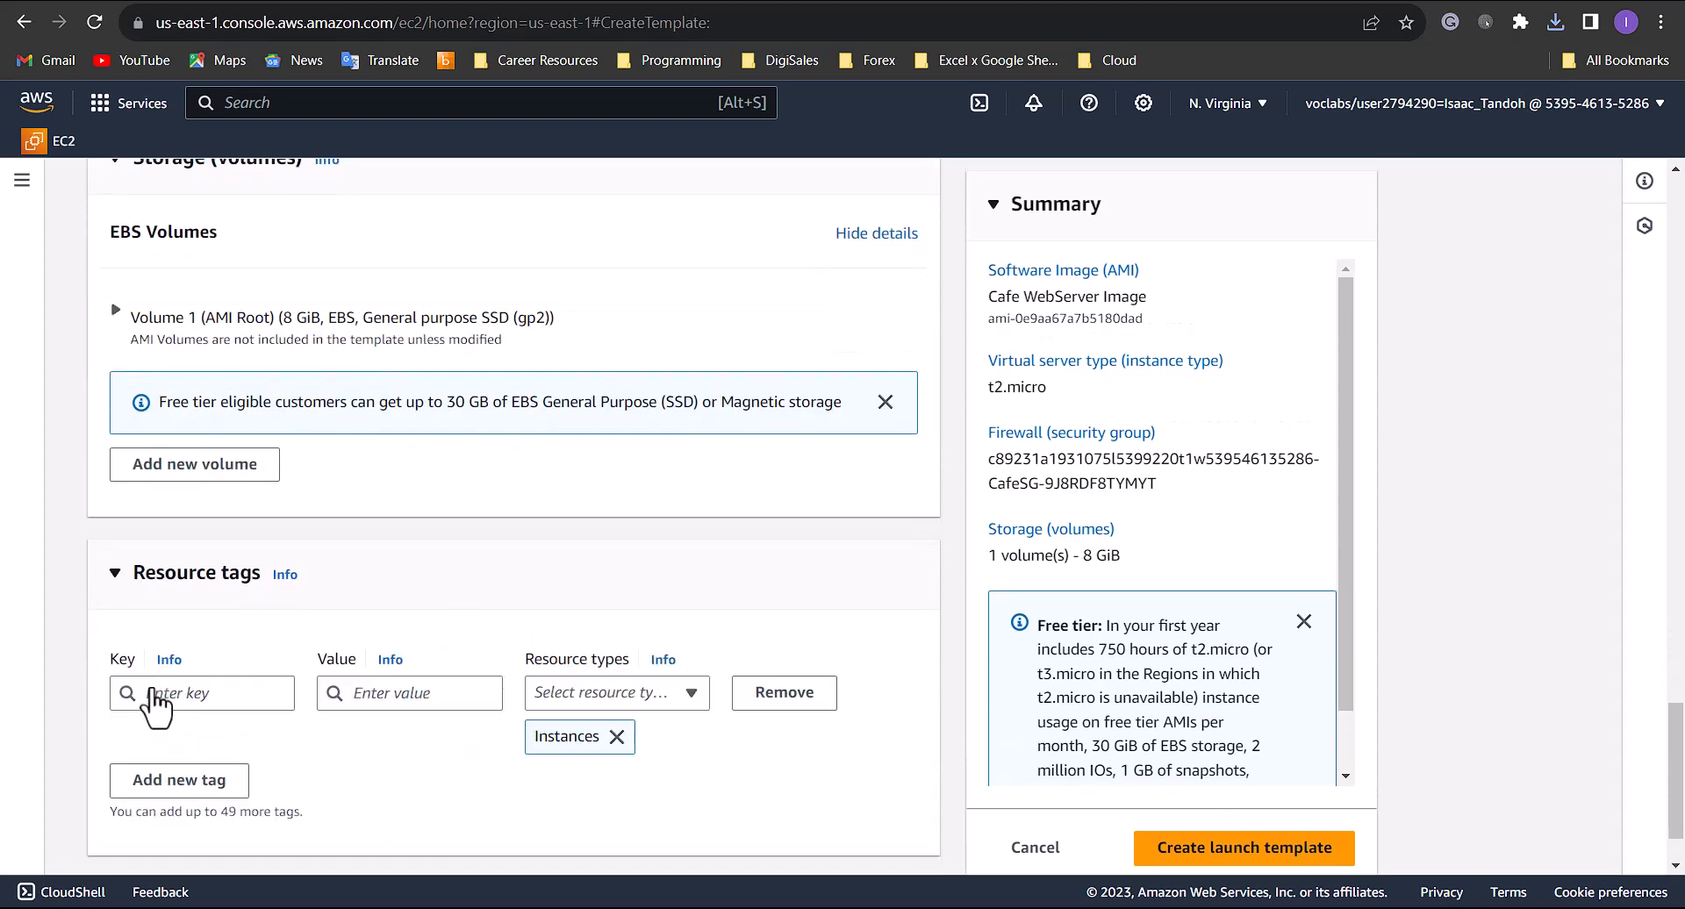
click(226, 695)
text(Name)
click(334, 699)
text(we)
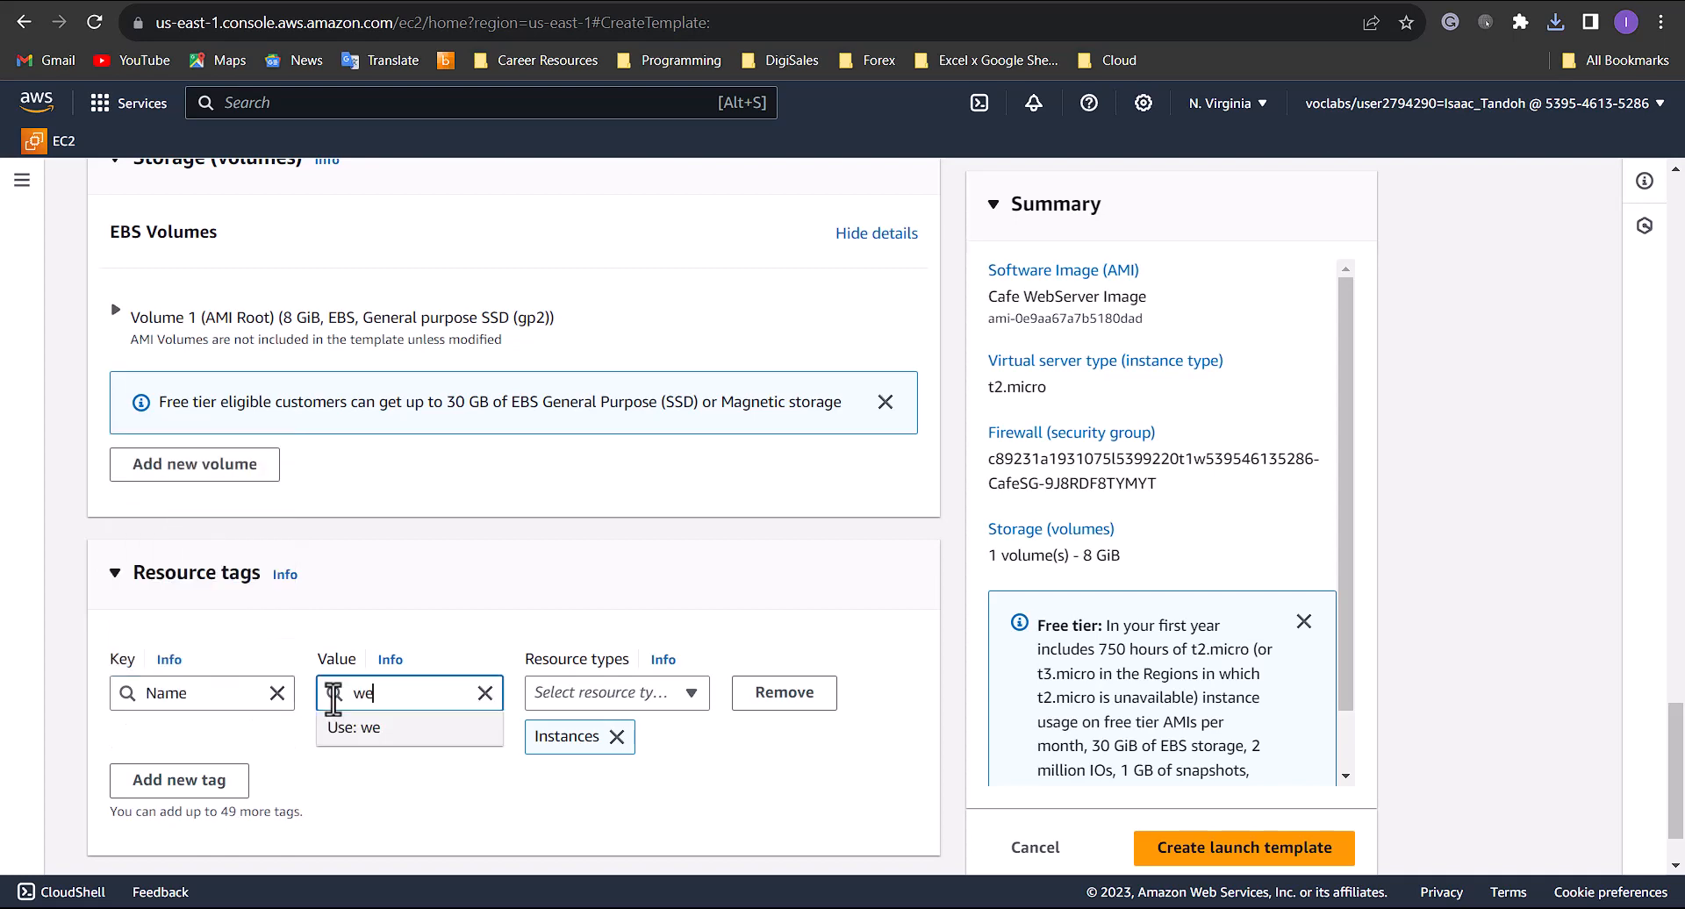
text(bserver)
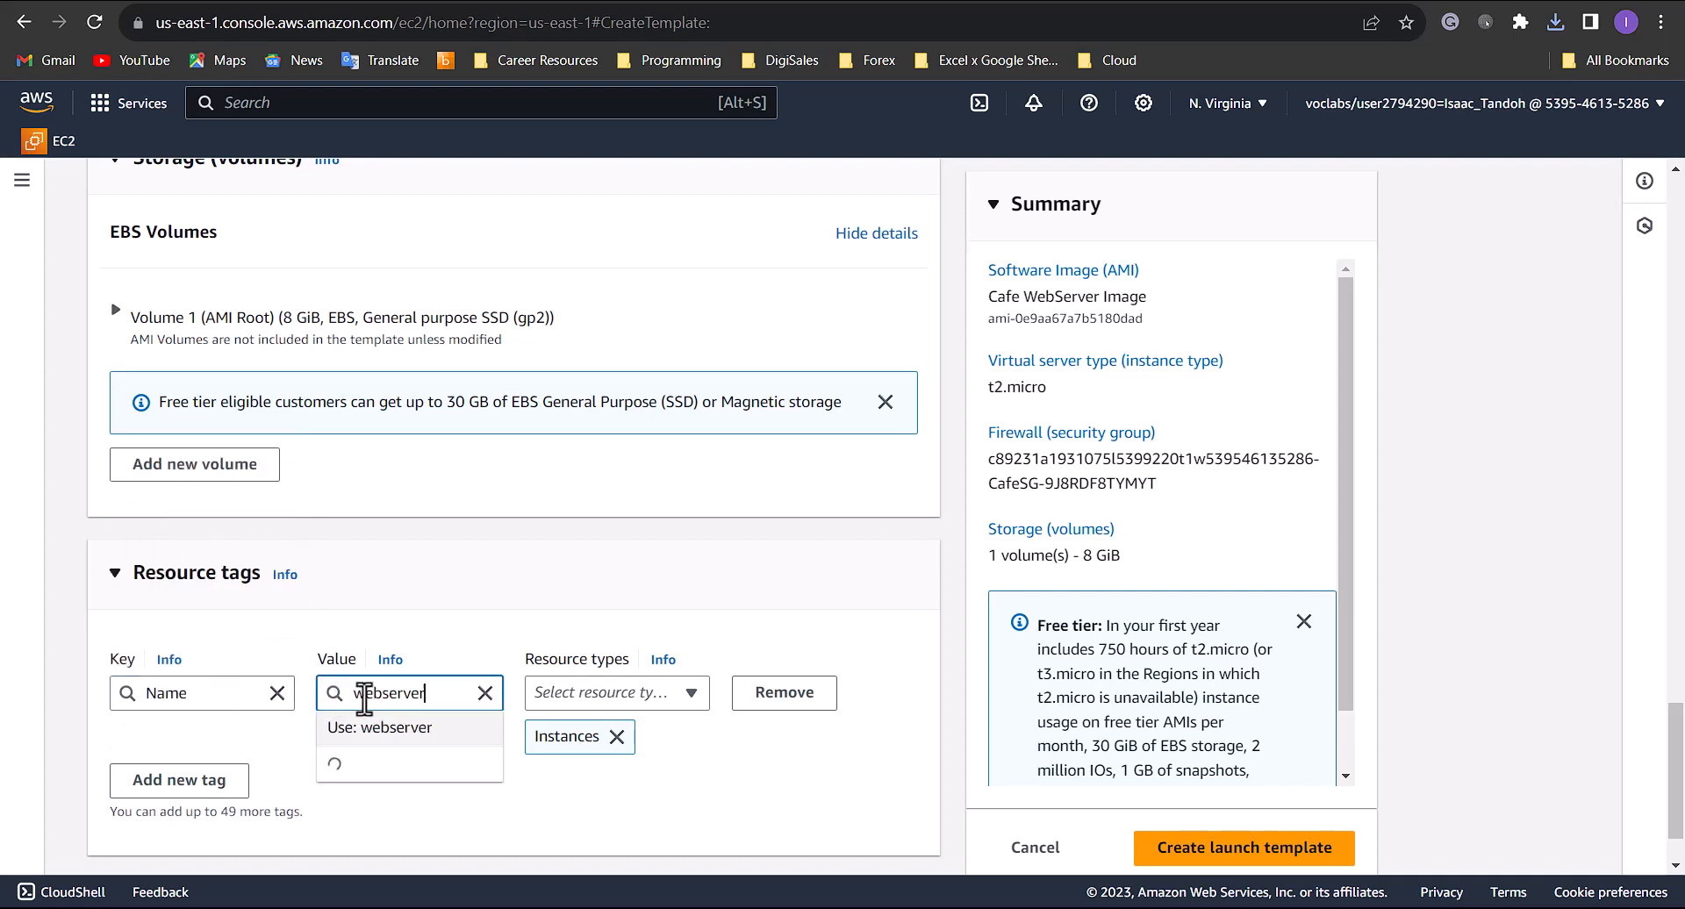
click(822, 620)
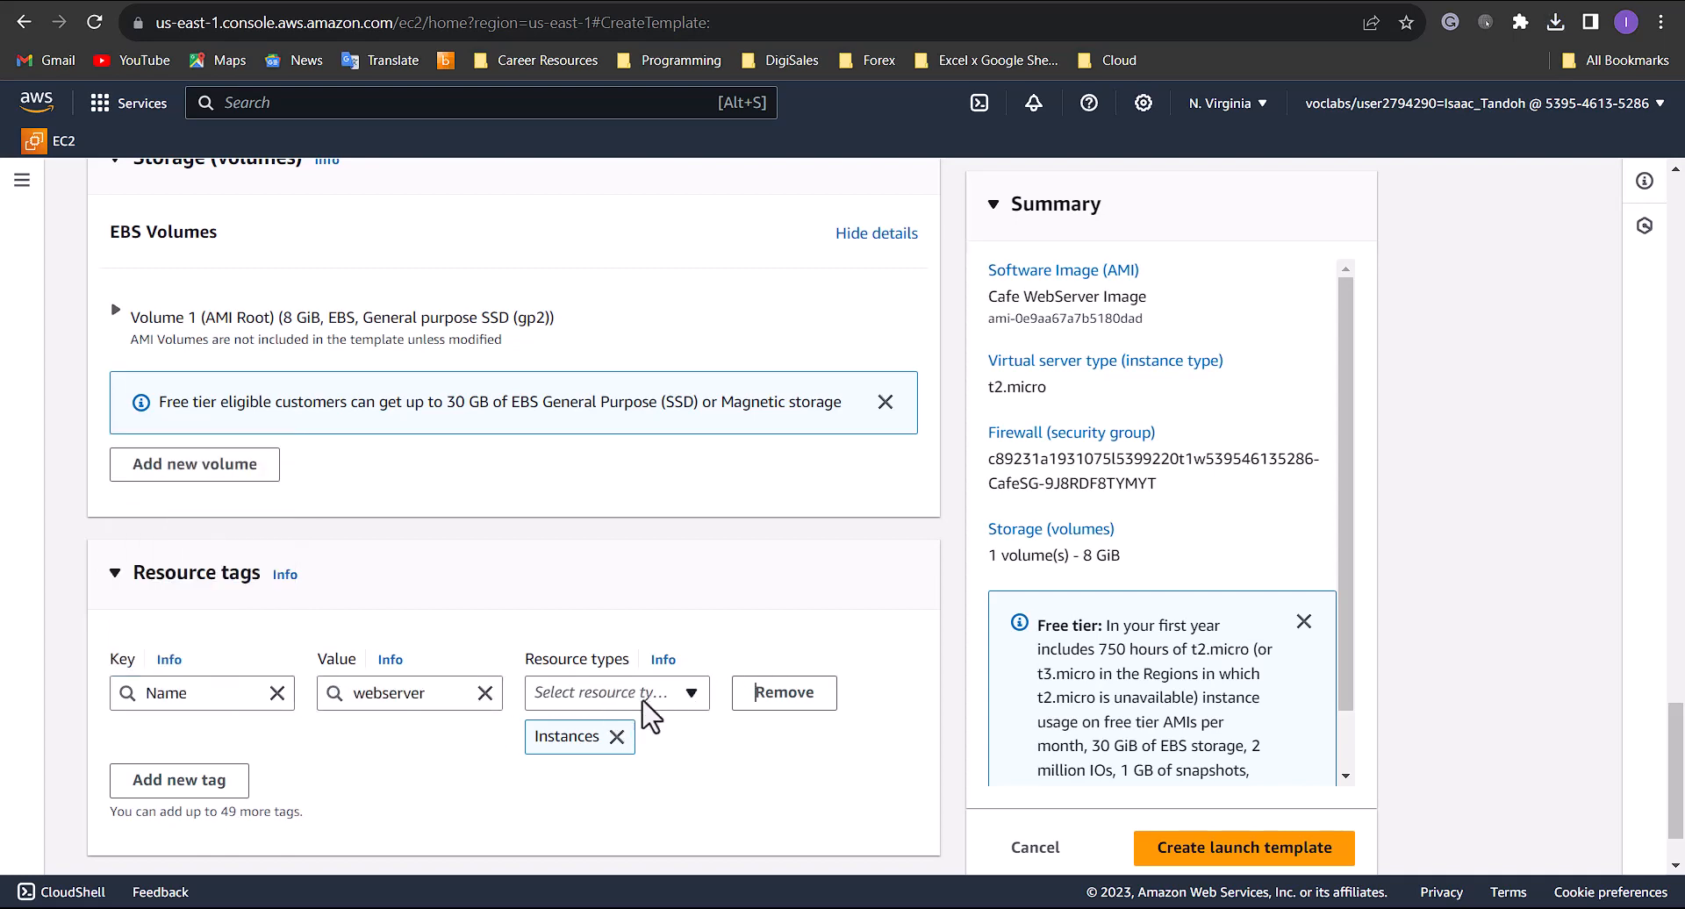
- Set the IAM instance profile to CafeRole in the template's advanced details
scroll(650, 779, down, 1)
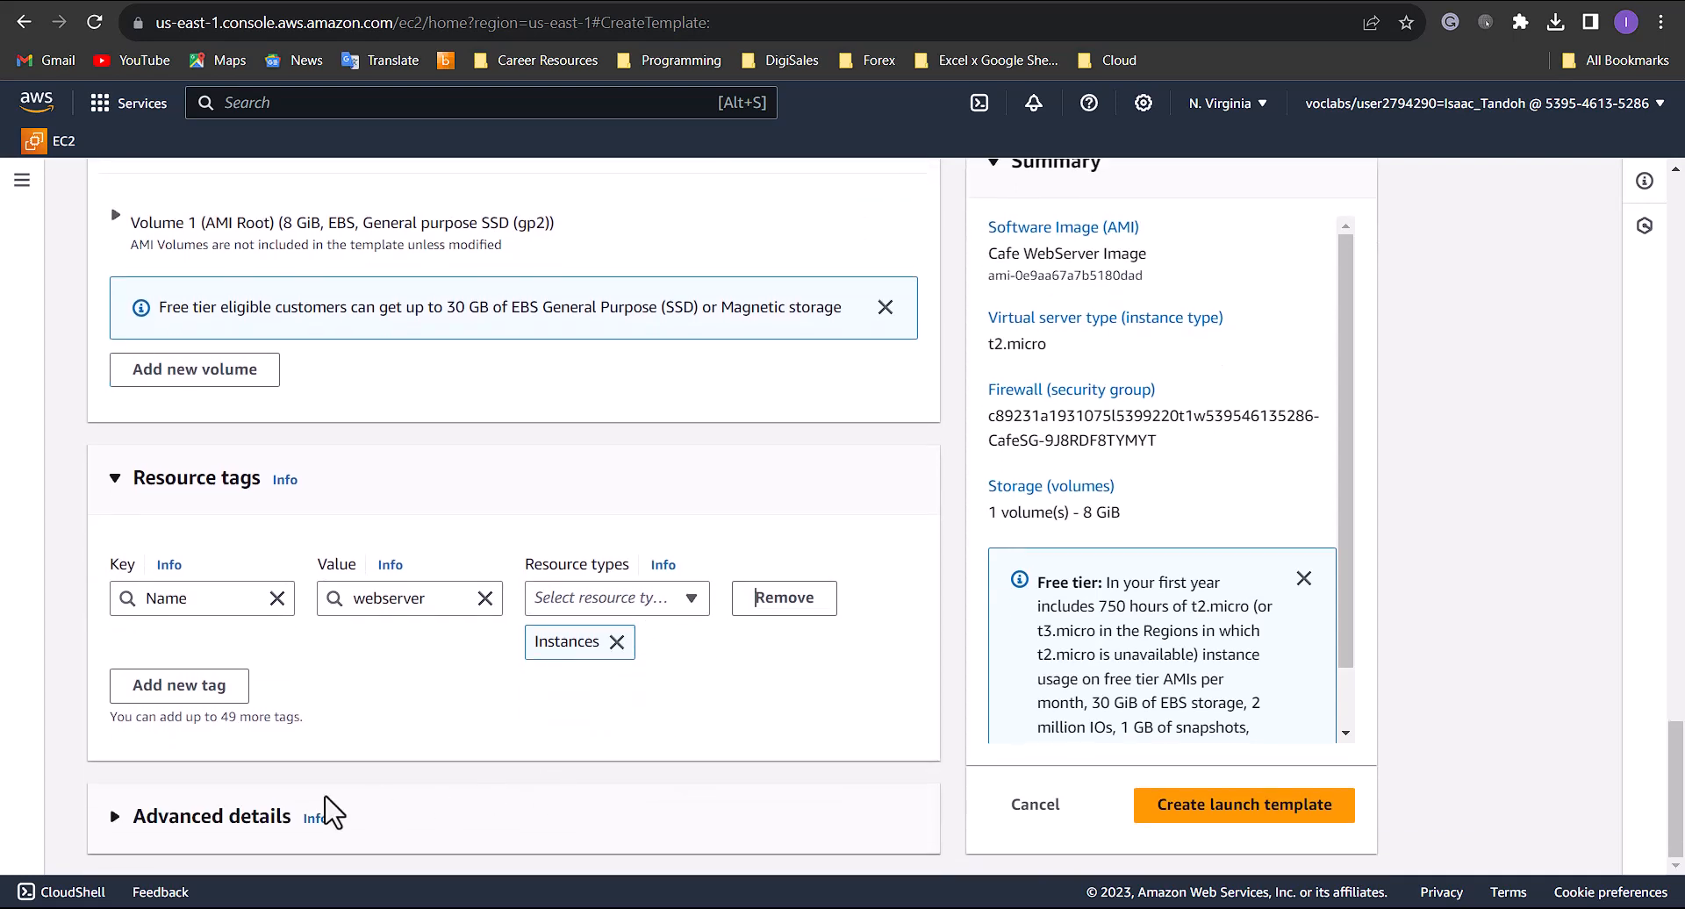
click(140, 816)
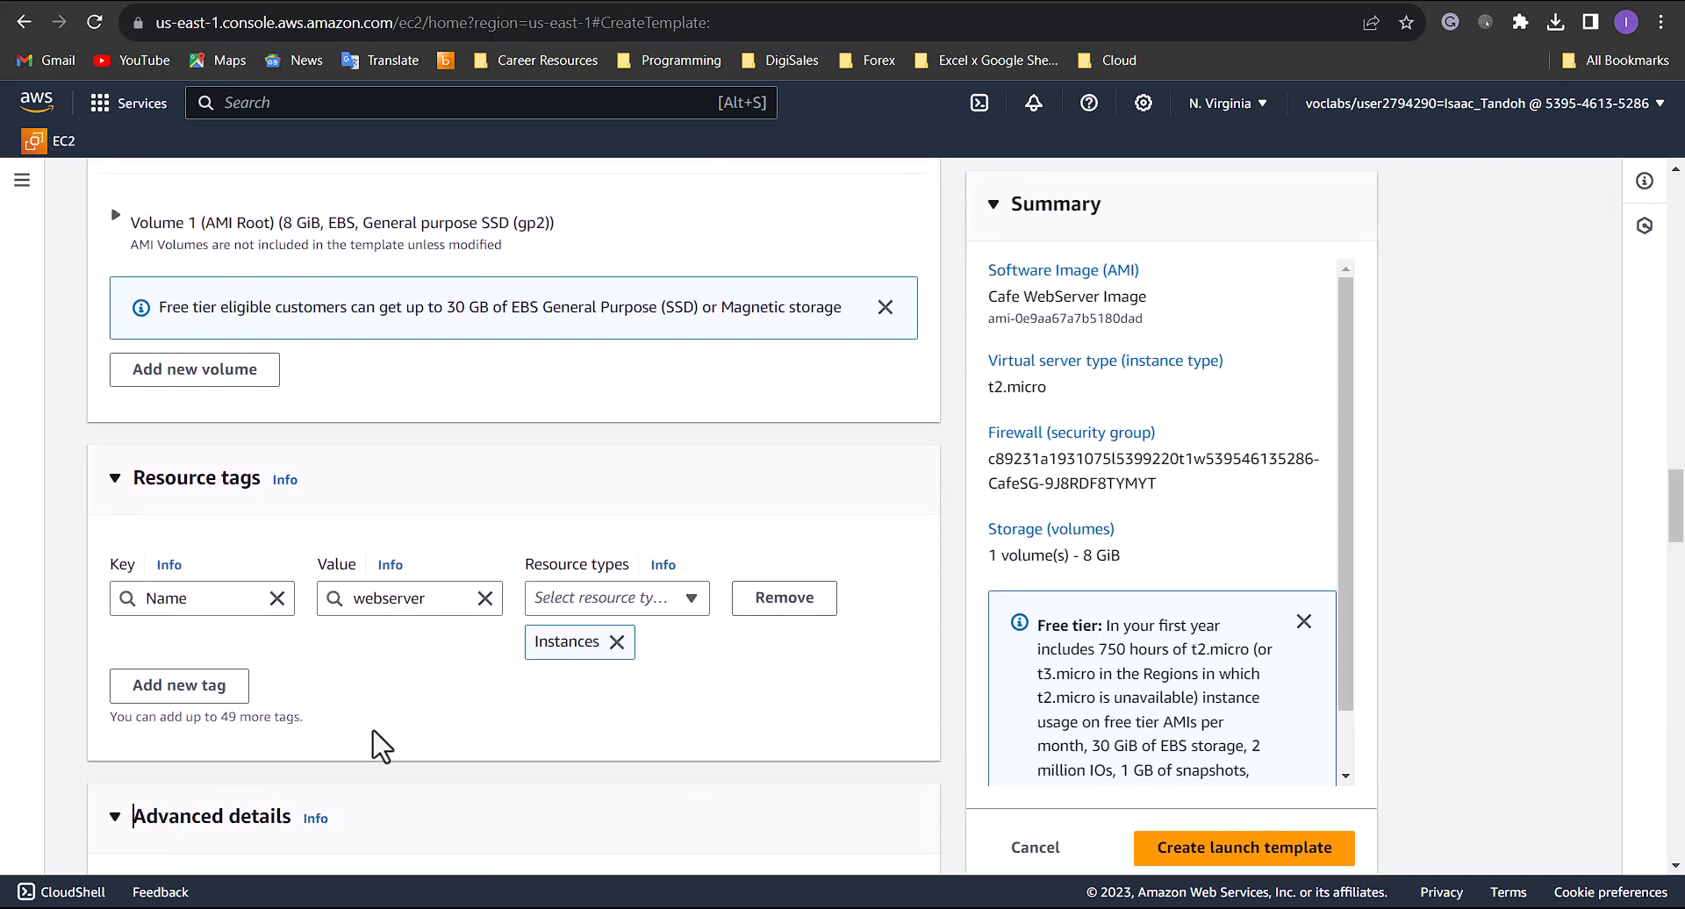
scroll(375, 743, down, 6)
click(399, 378)
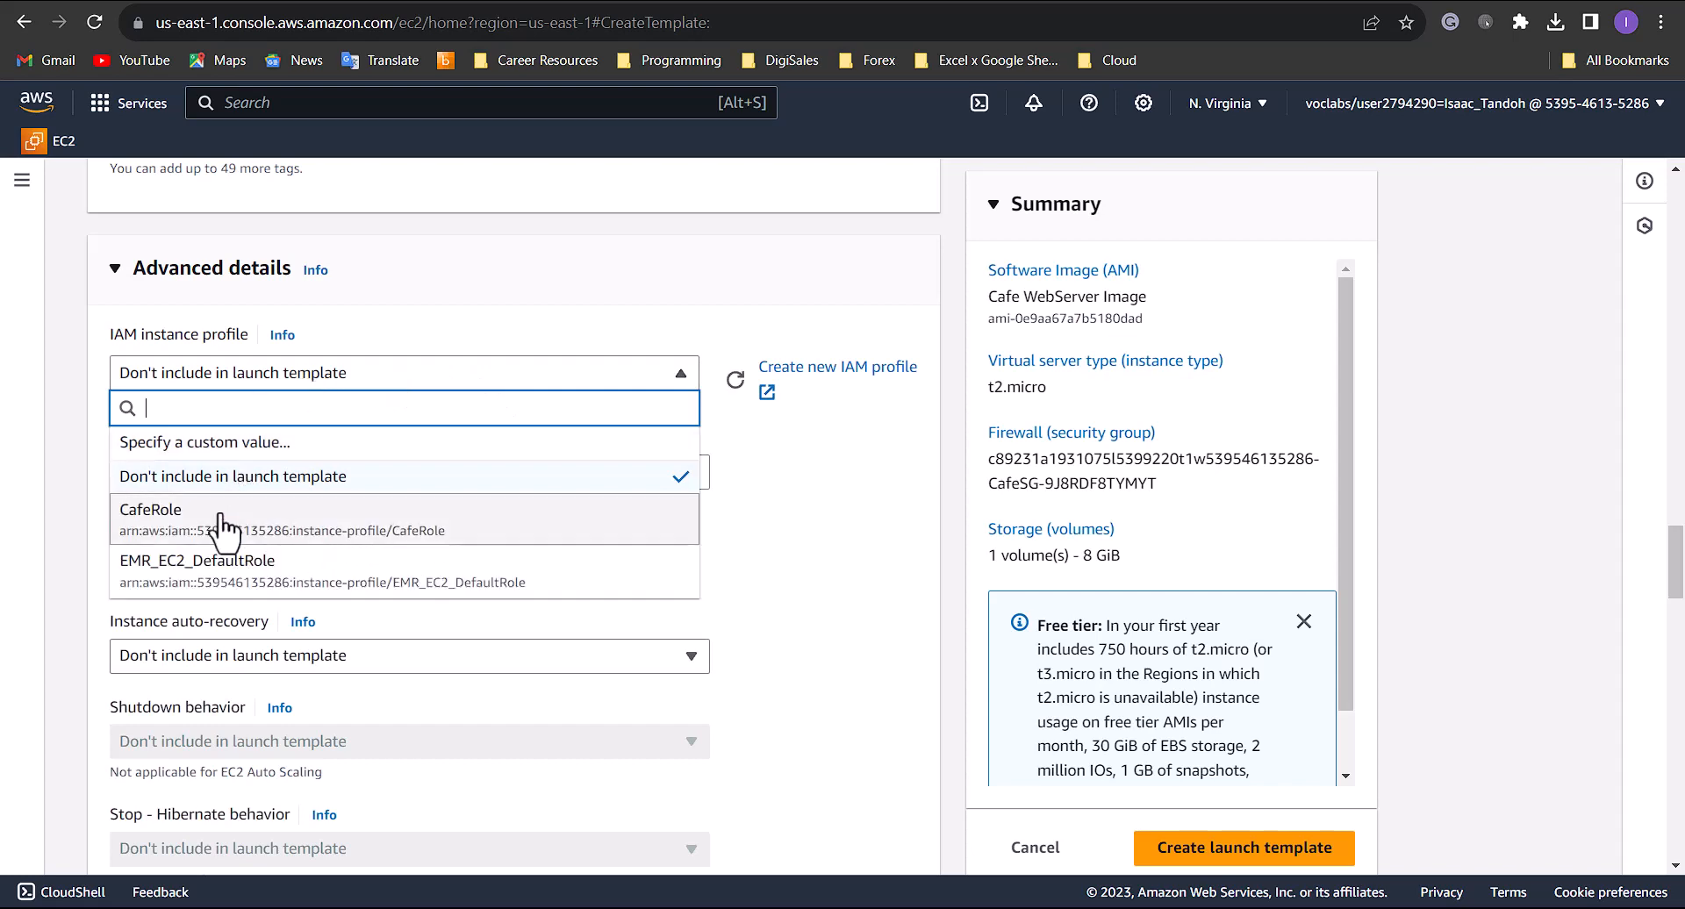
click(224, 519)
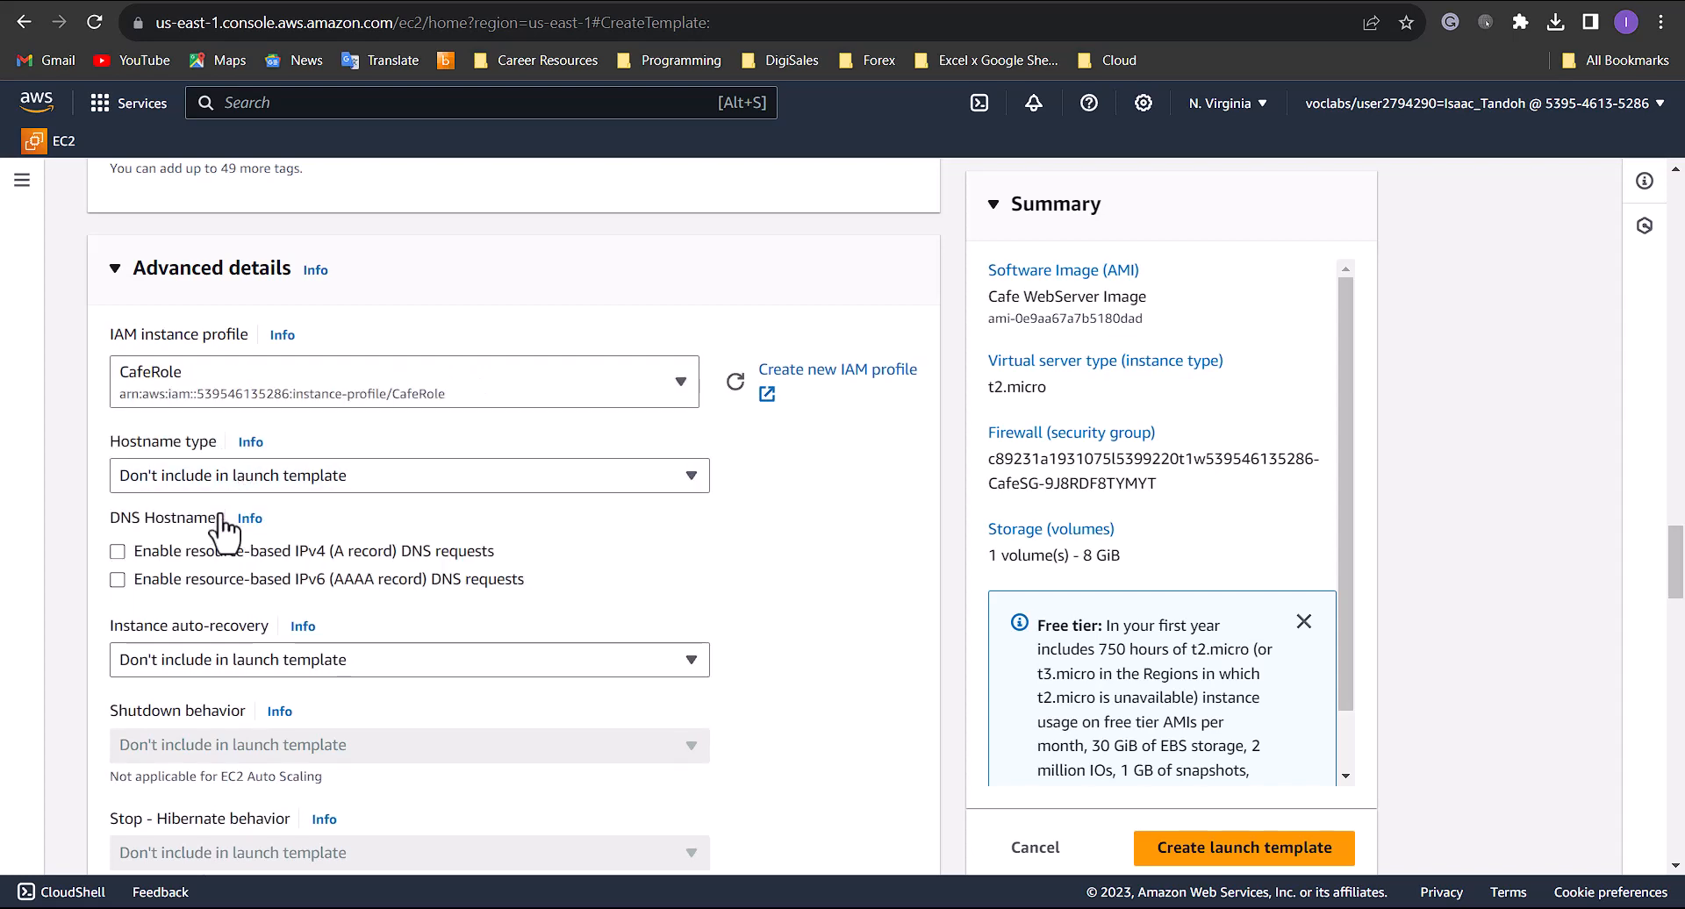
- Create the launch template and open the list of launch templates
scroll(513, 571, down, 9)
scroll(533, 583, down, 15)
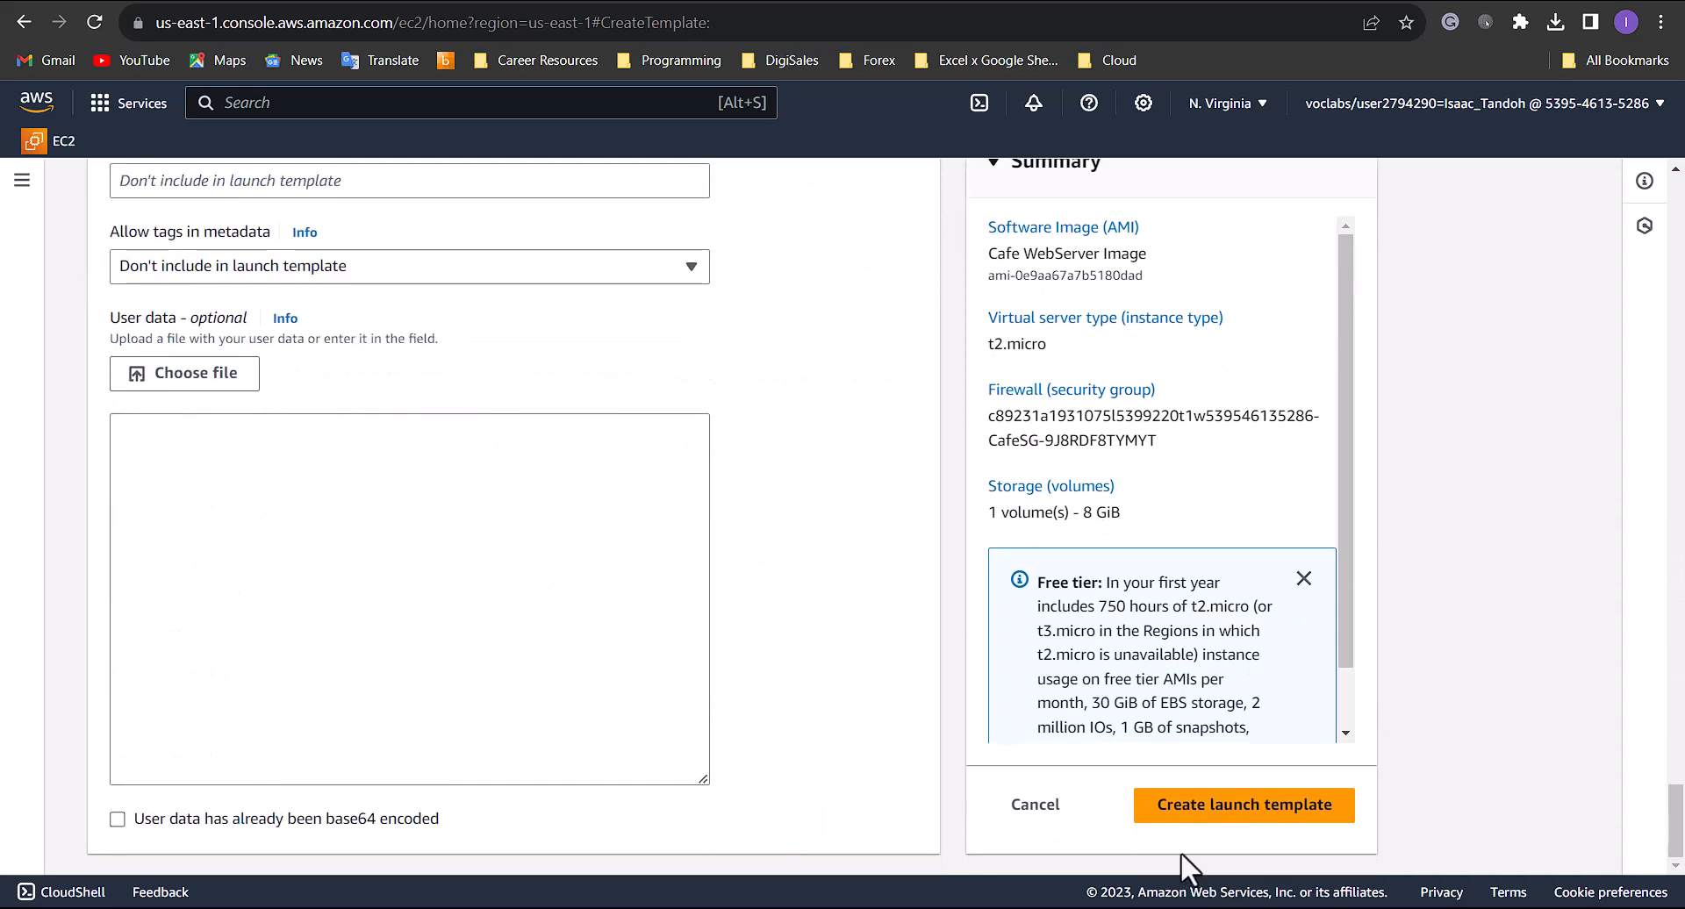
click(1168, 811)
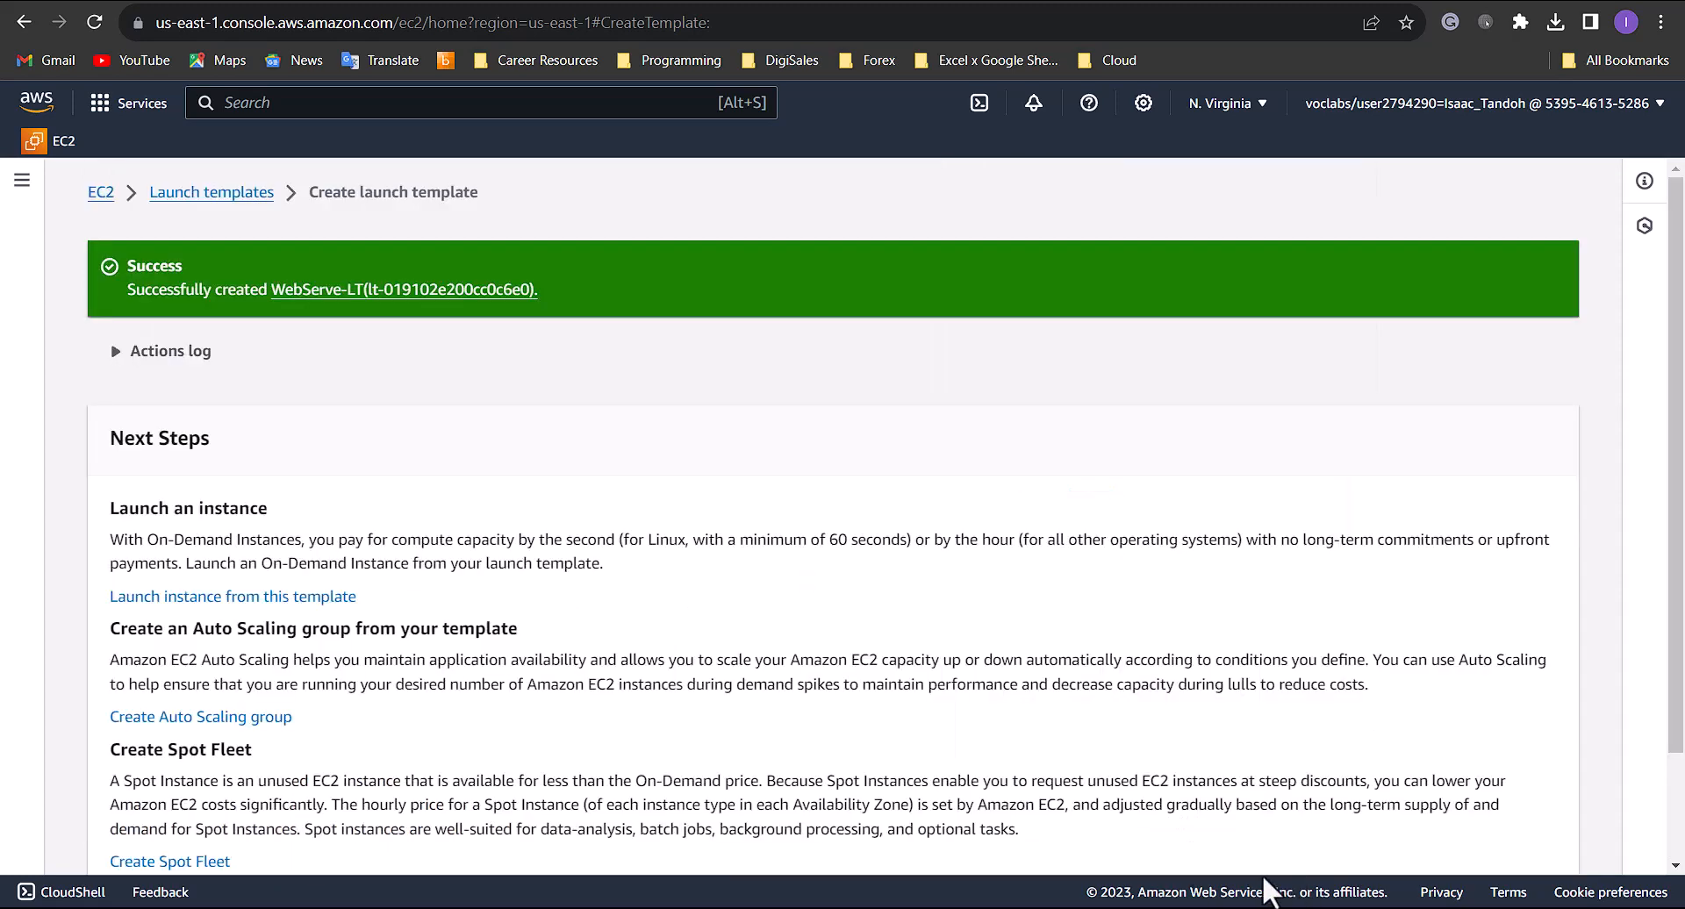
scroll(1203, 755, down, 2)
click(1473, 841)
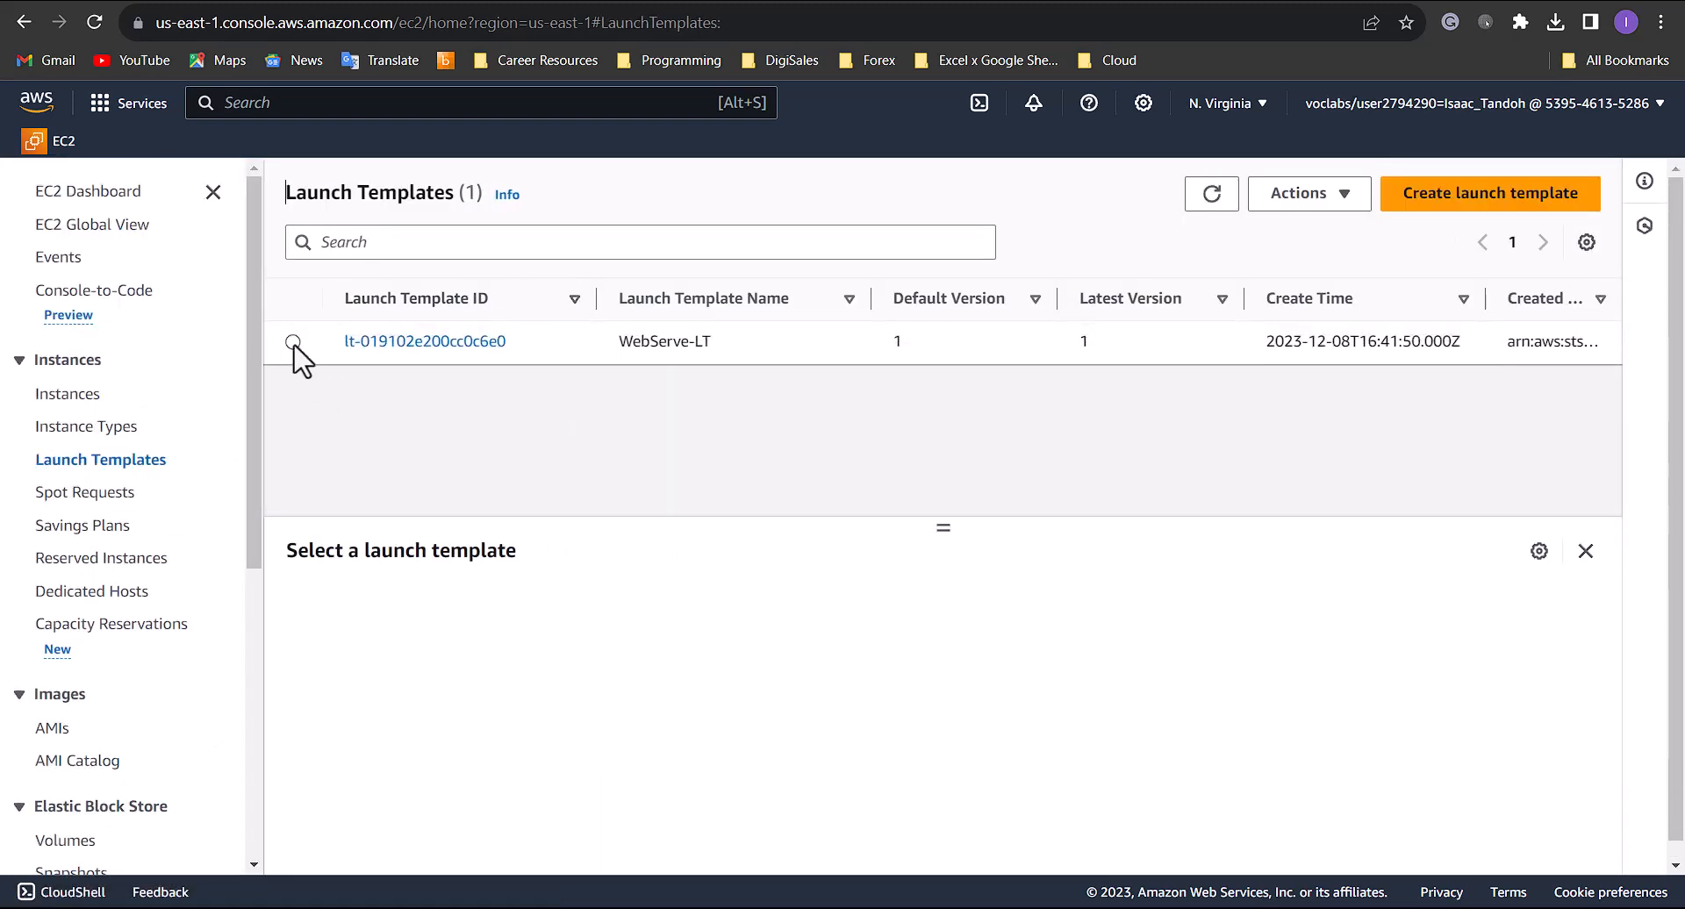
- Start creating an Auto Scaling group from the WebServe-LT launch template
click(292, 341)
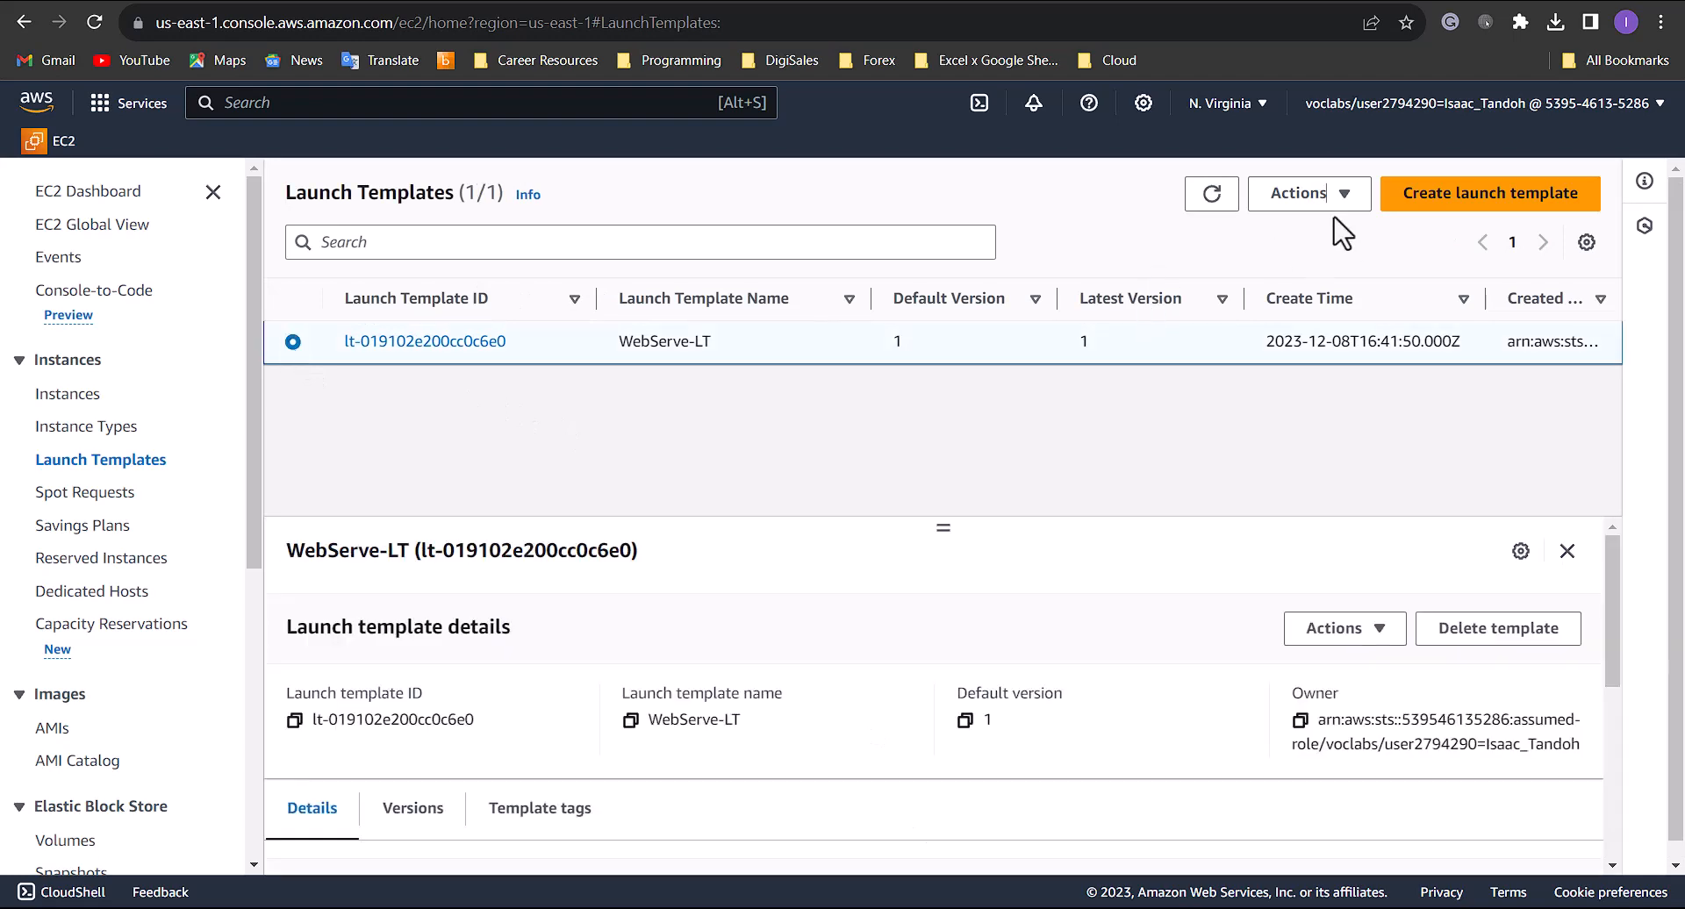
click(1320, 197)
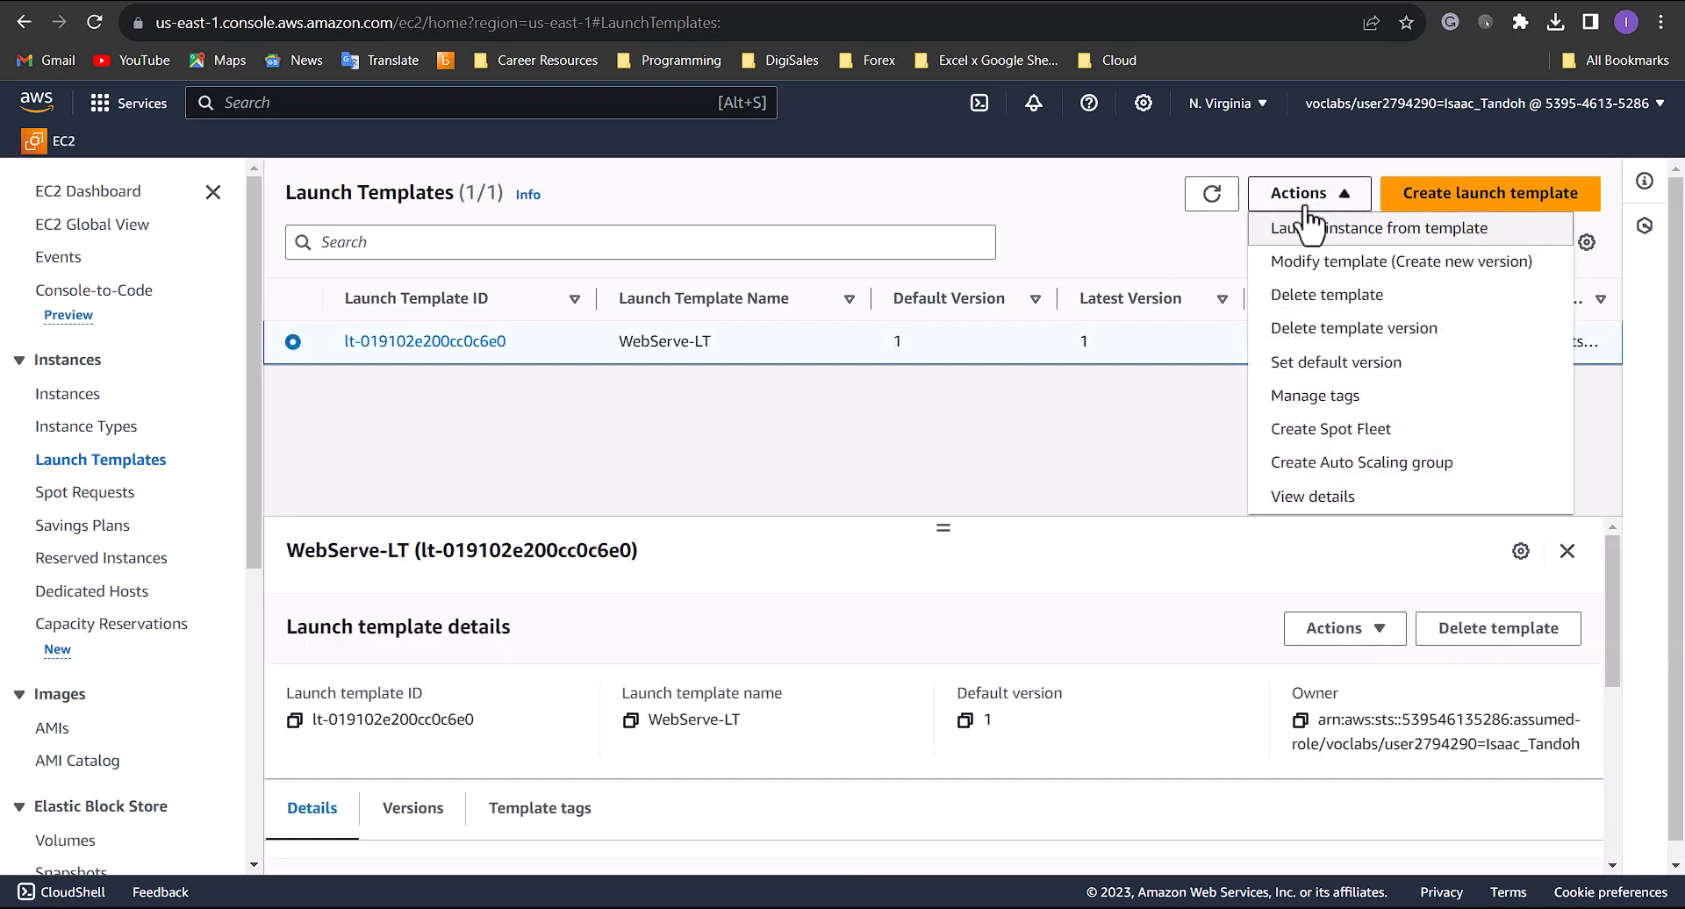
click(1345, 470)
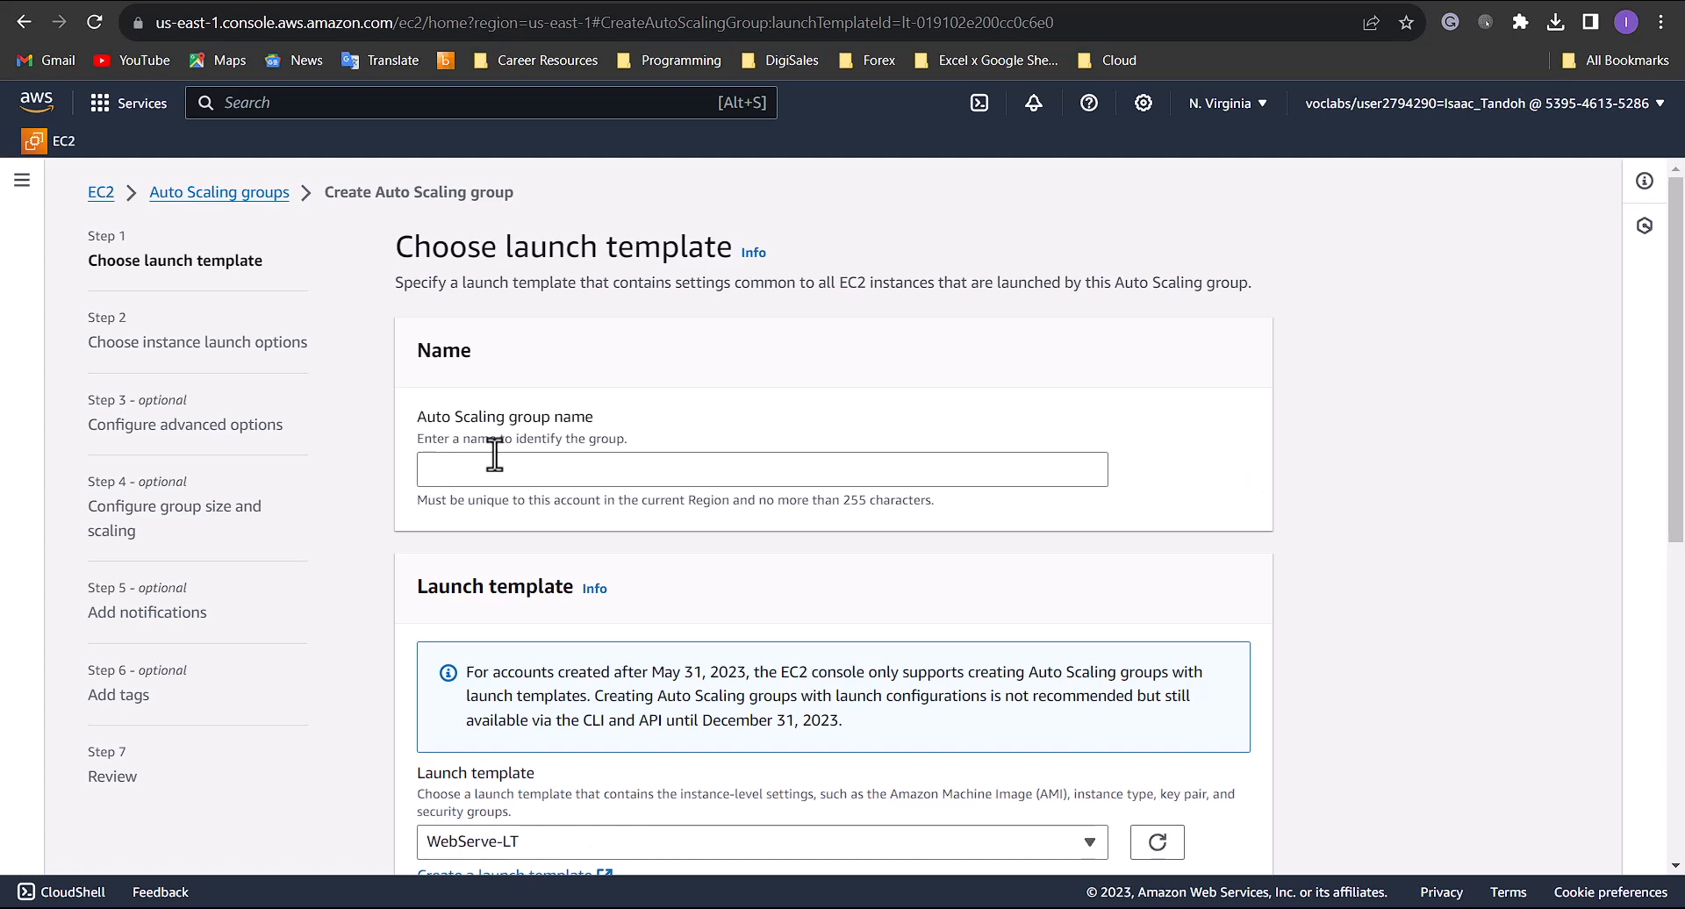
- Name the Auto Scaling group Webserver-ASG and continue to the instance launch options
click(494, 454)
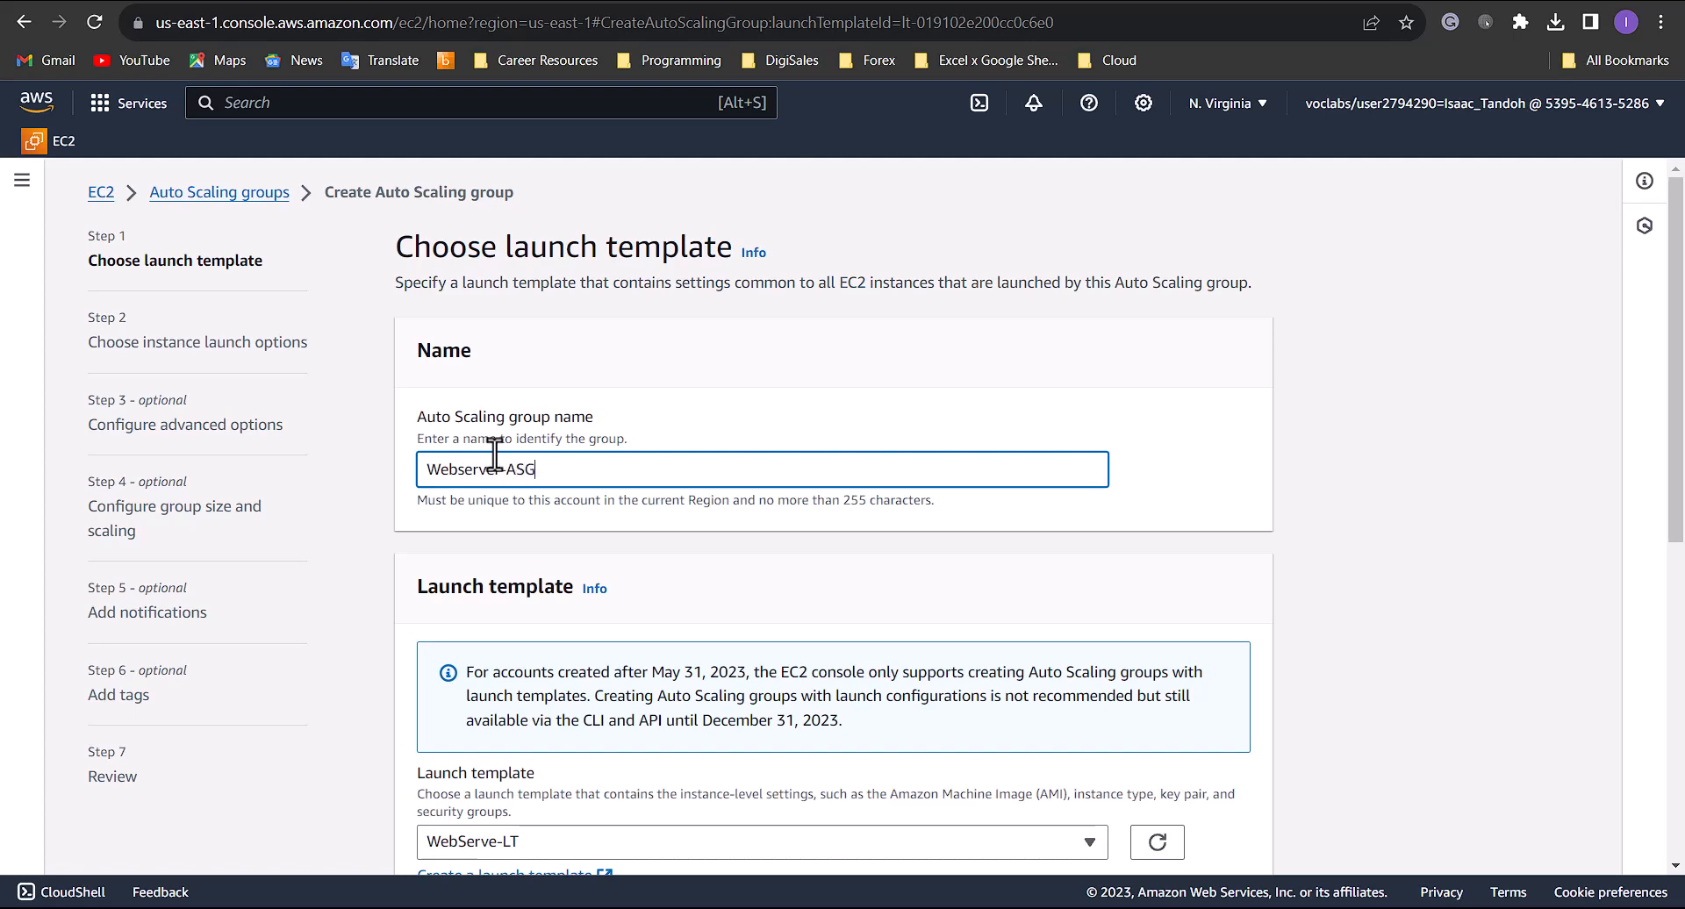
scroll(779, 477, down, 3)
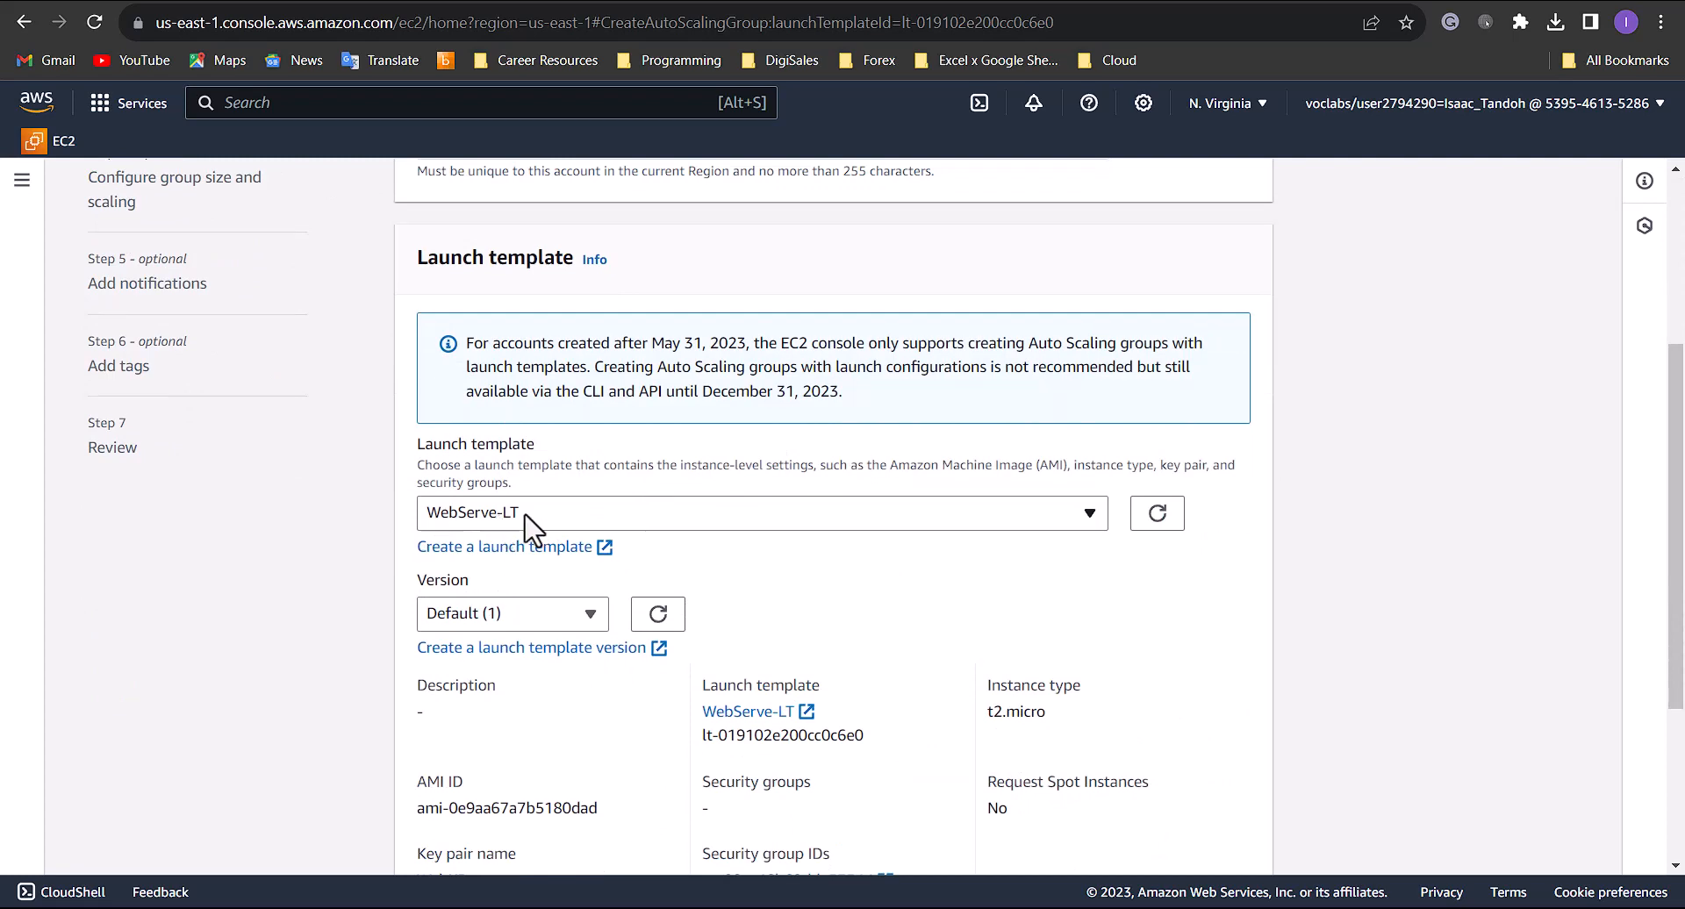
scroll(526, 526, down, 3)
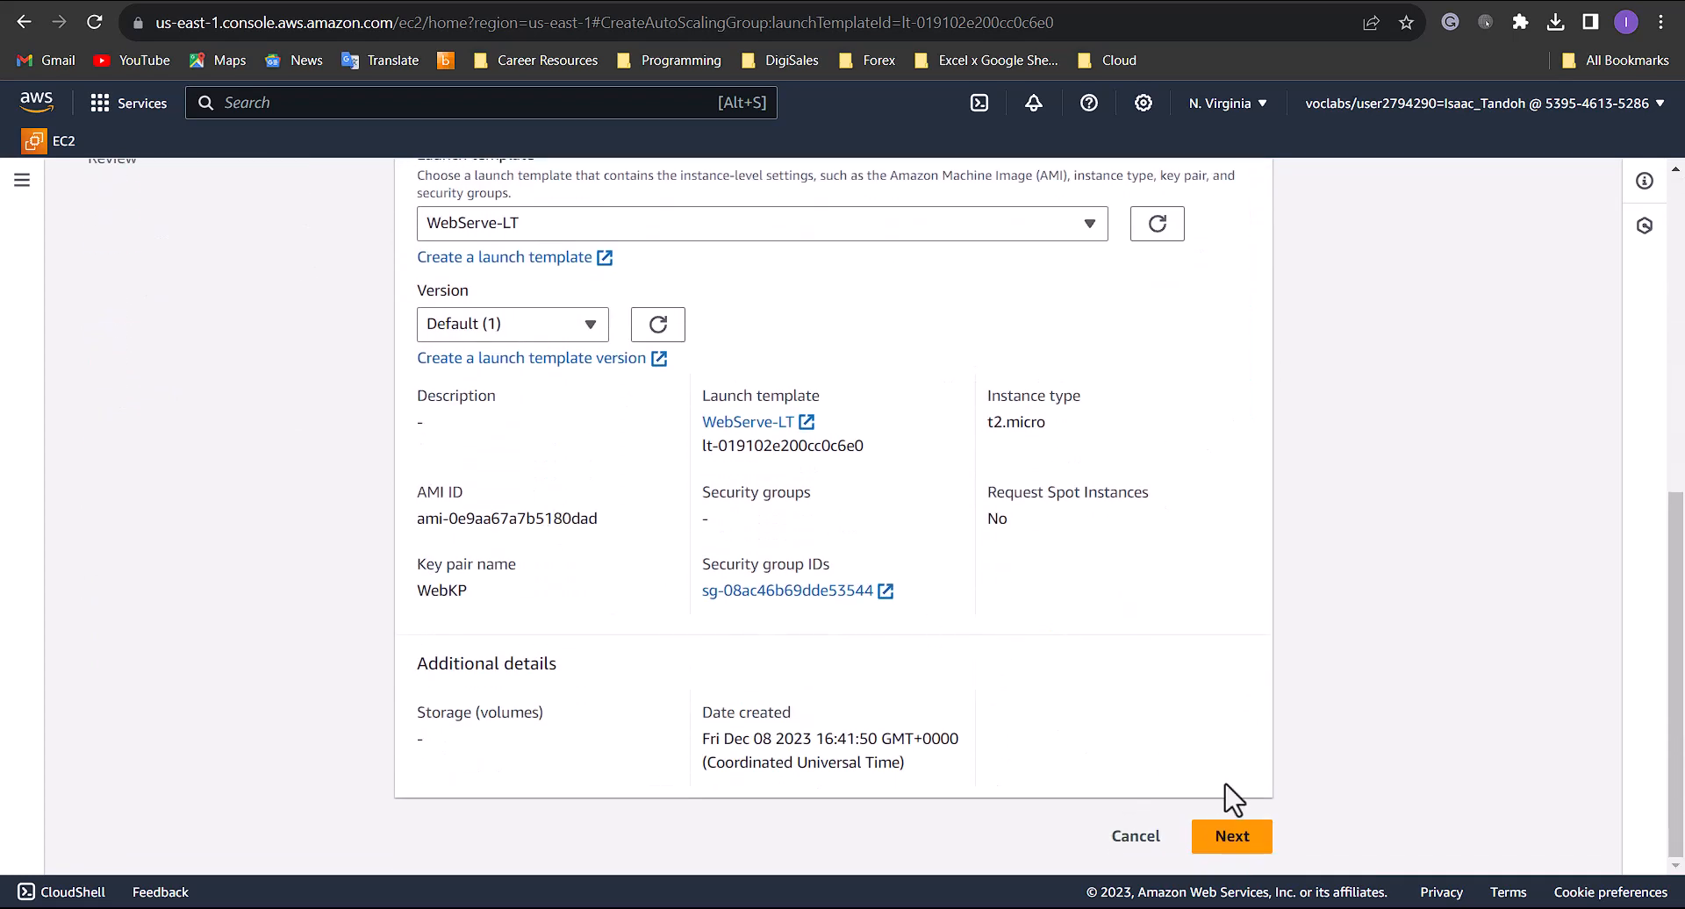
click(1238, 848)
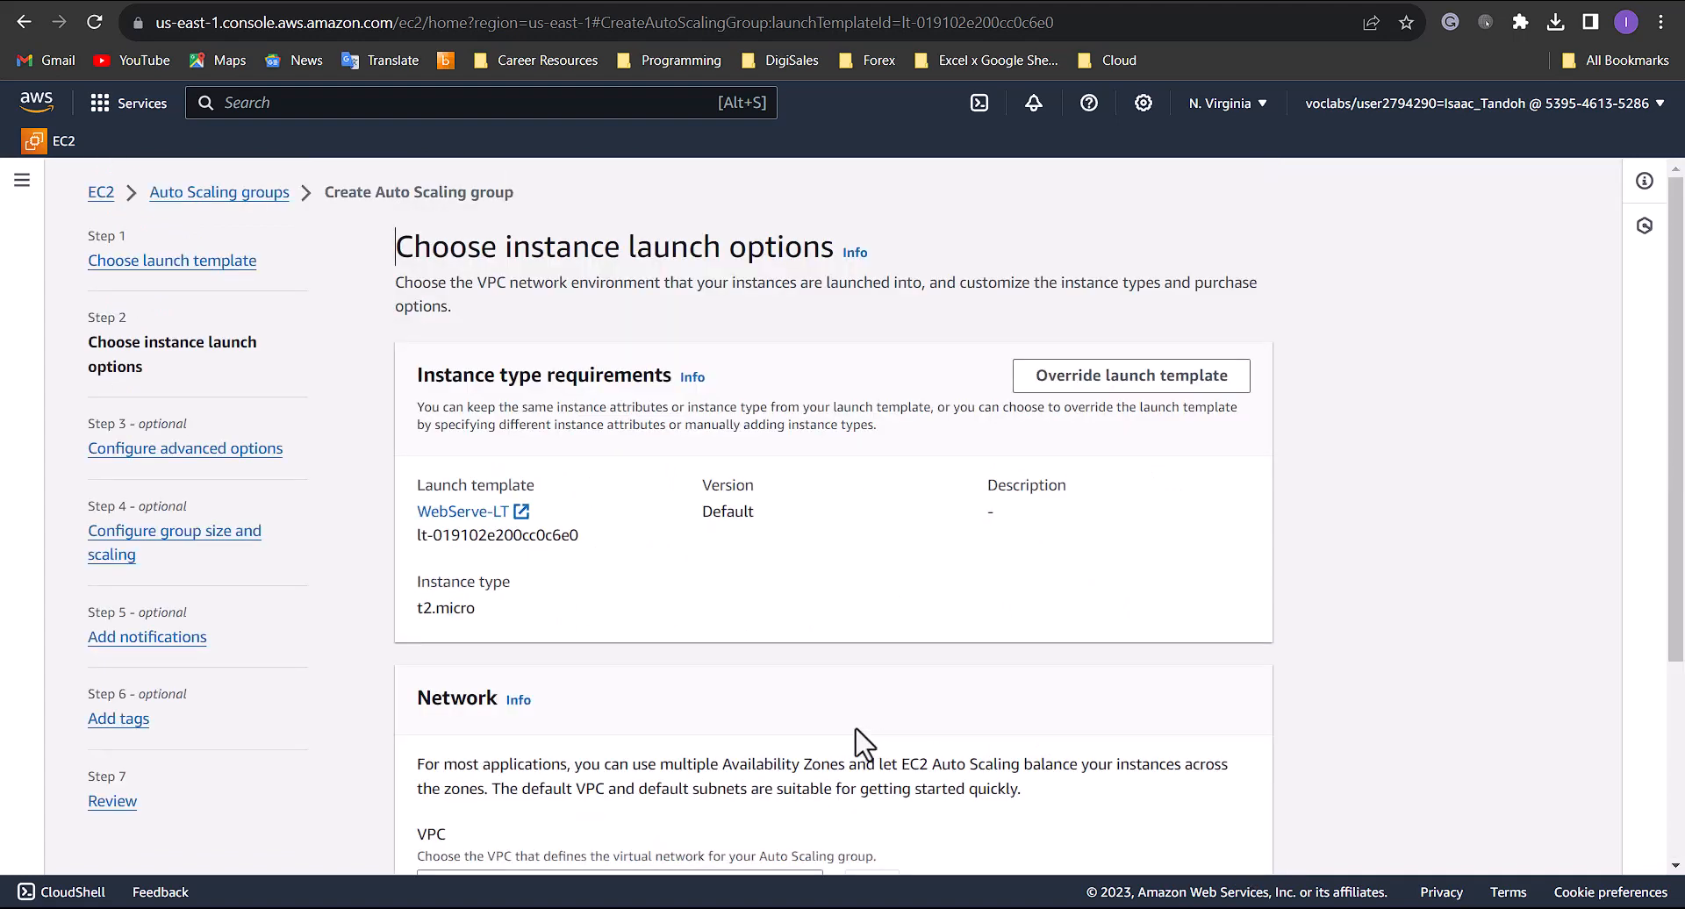
- Set the Auto Scaling group's network to the Lab VPC
scroll(794, 649, down, 3)
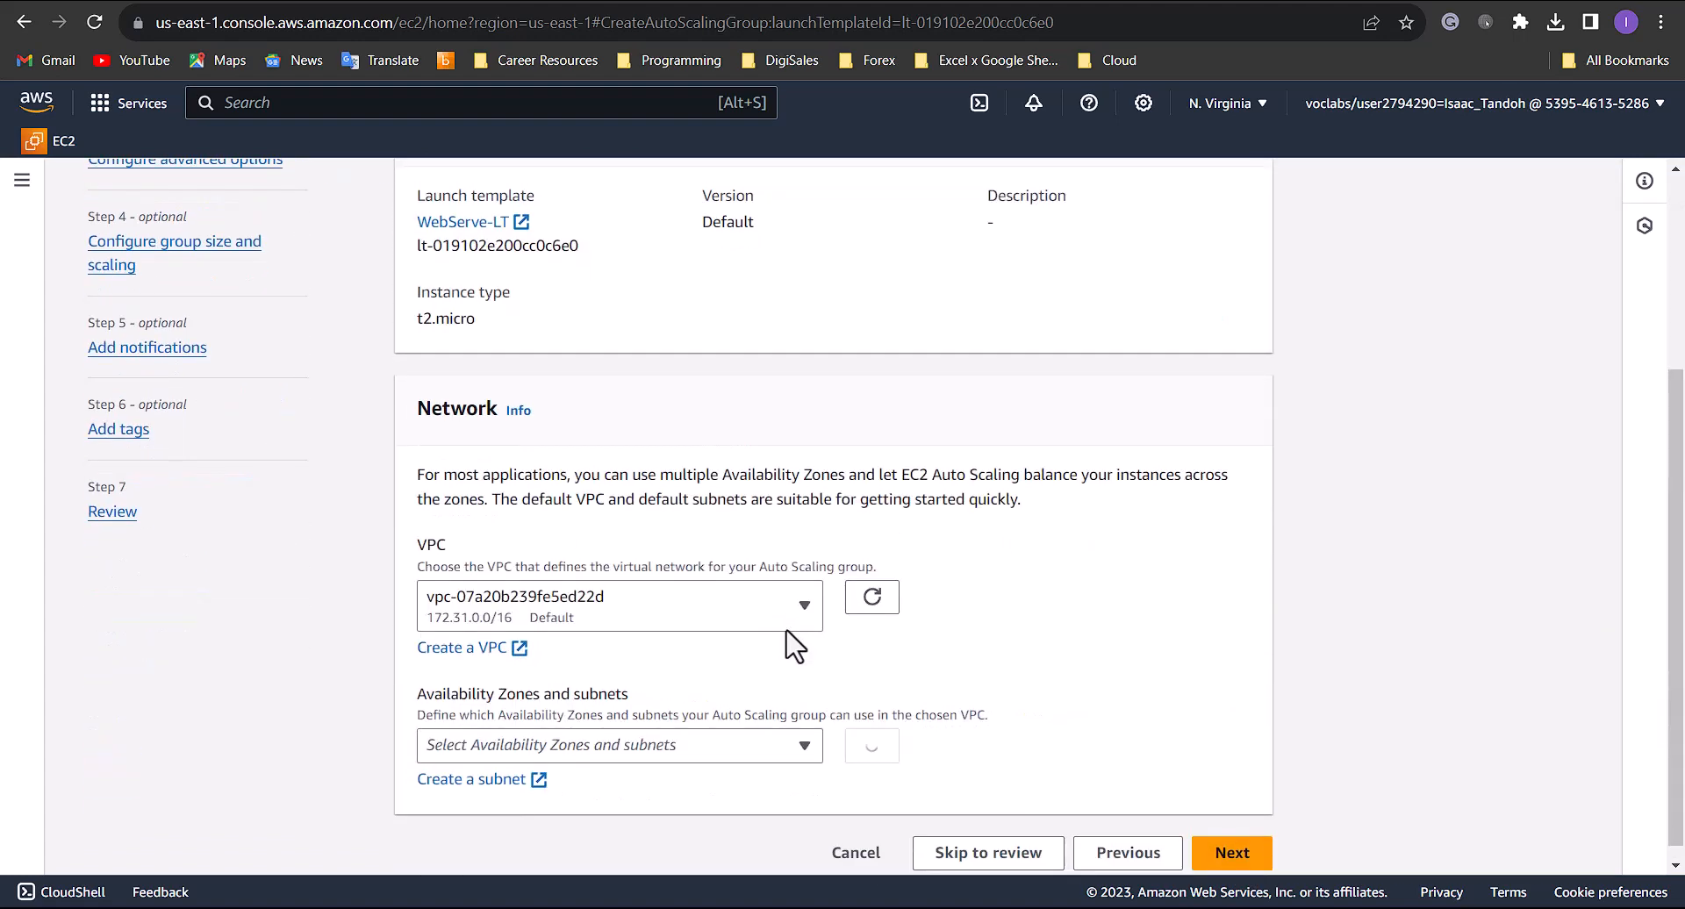
click(728, 618)
click(614, 703)
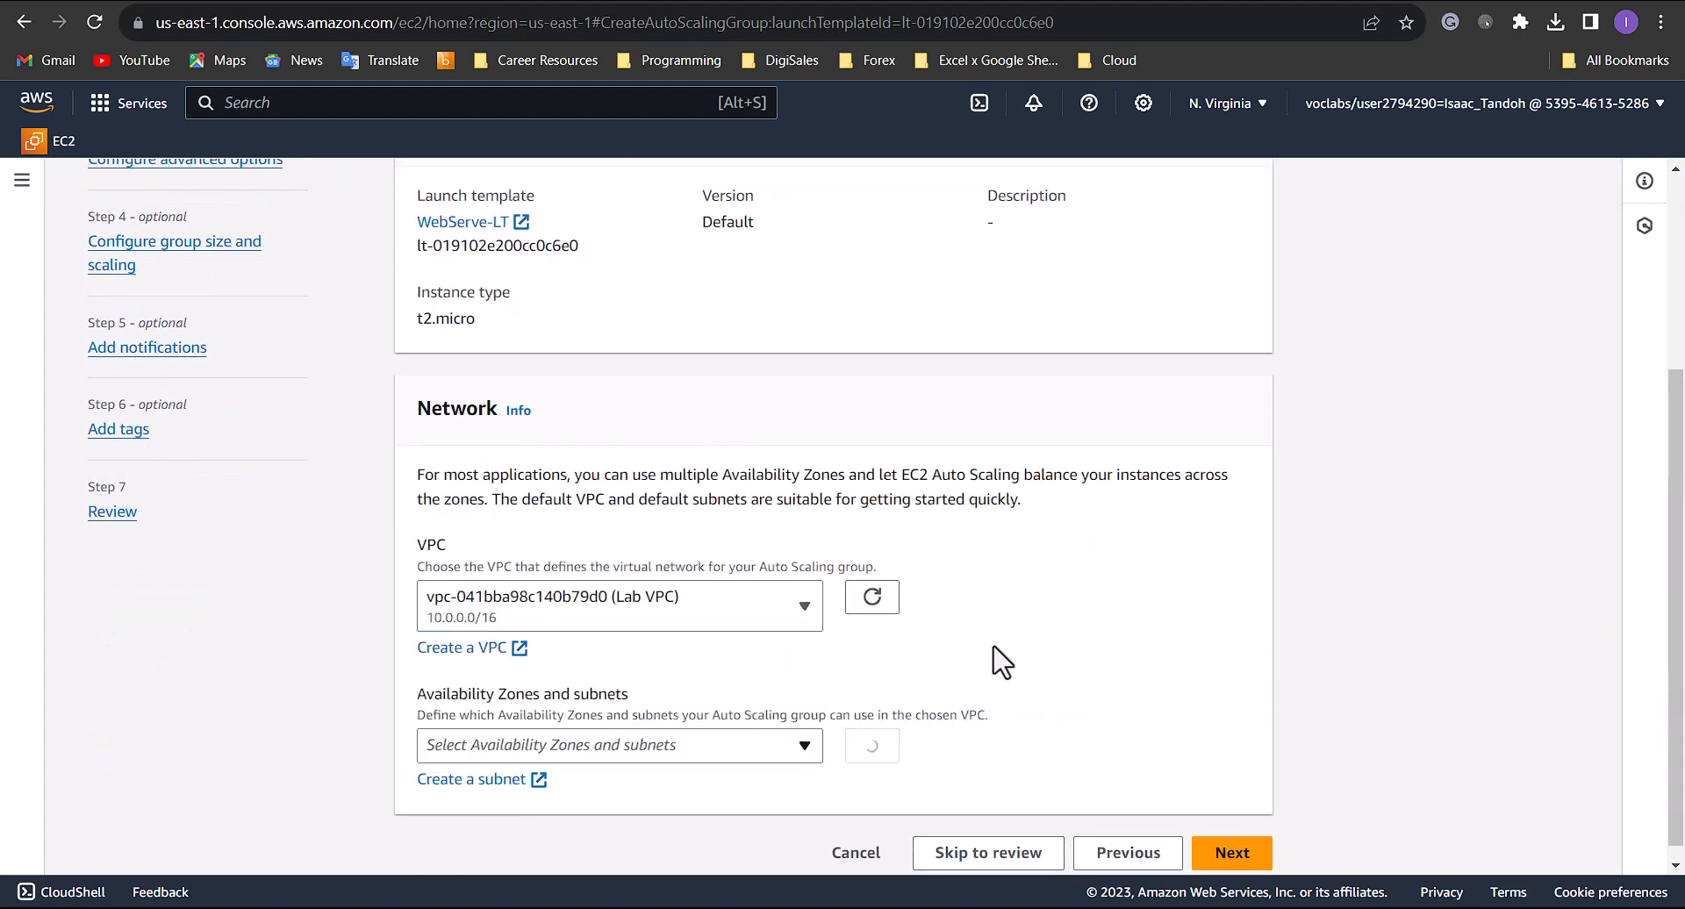
- Assign Private Subnet 1 (us-east-1a) and Private Subnet 2 (us-east-1b) to the group and continue to the advanced options
click(726, 741)
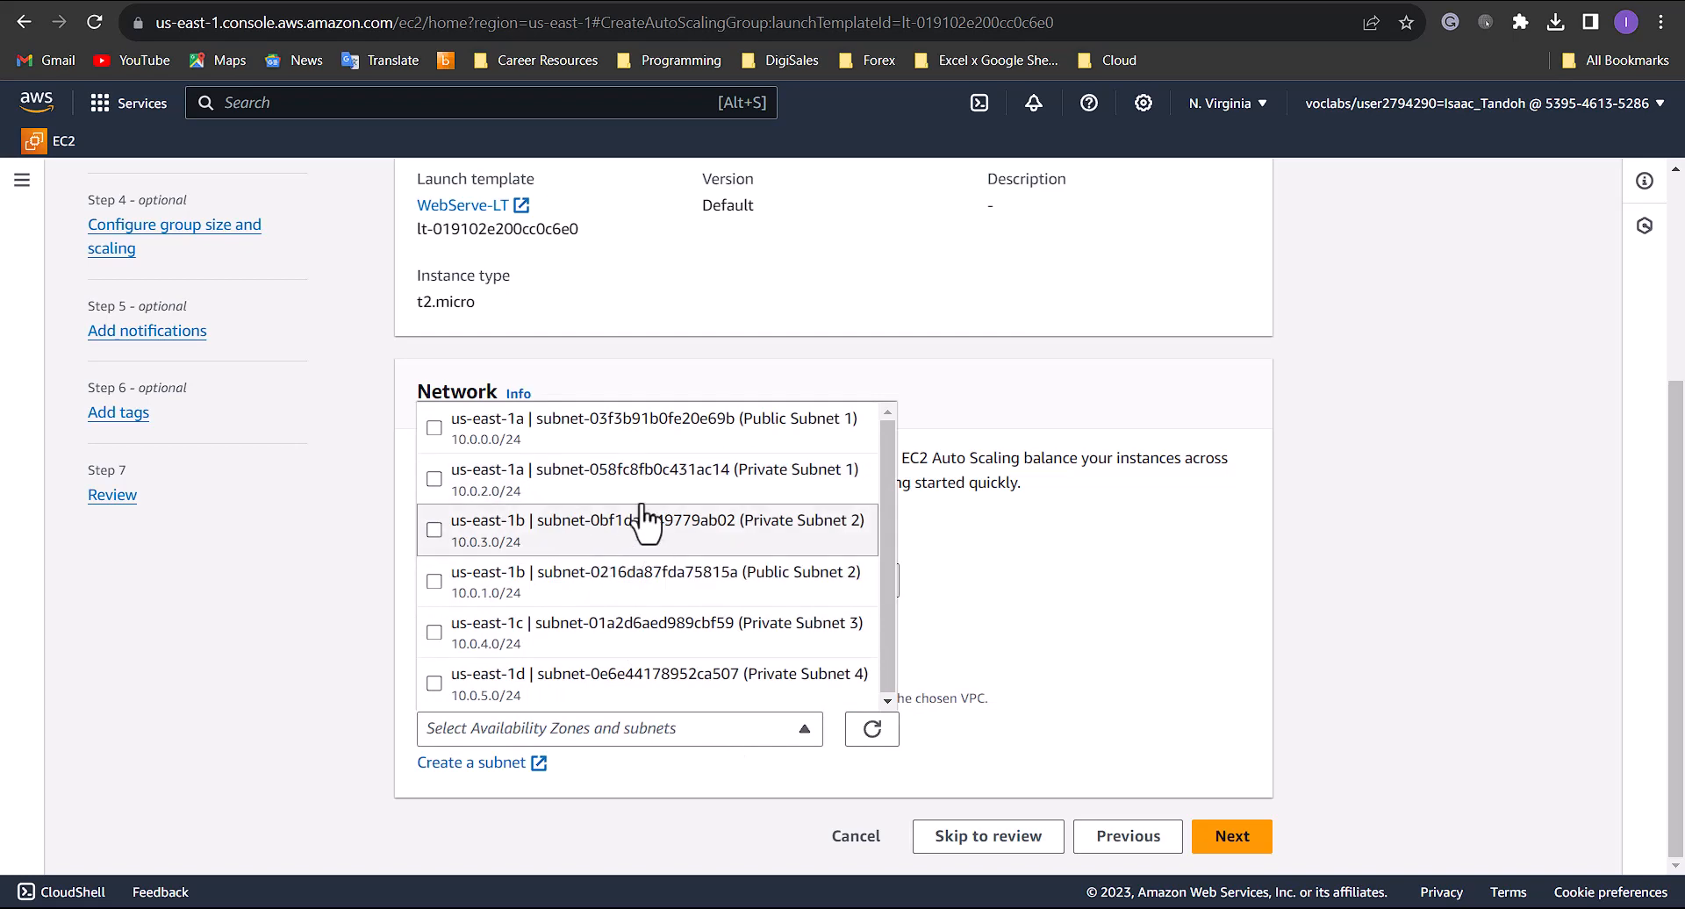
click(435, 478)
click(435, 529)
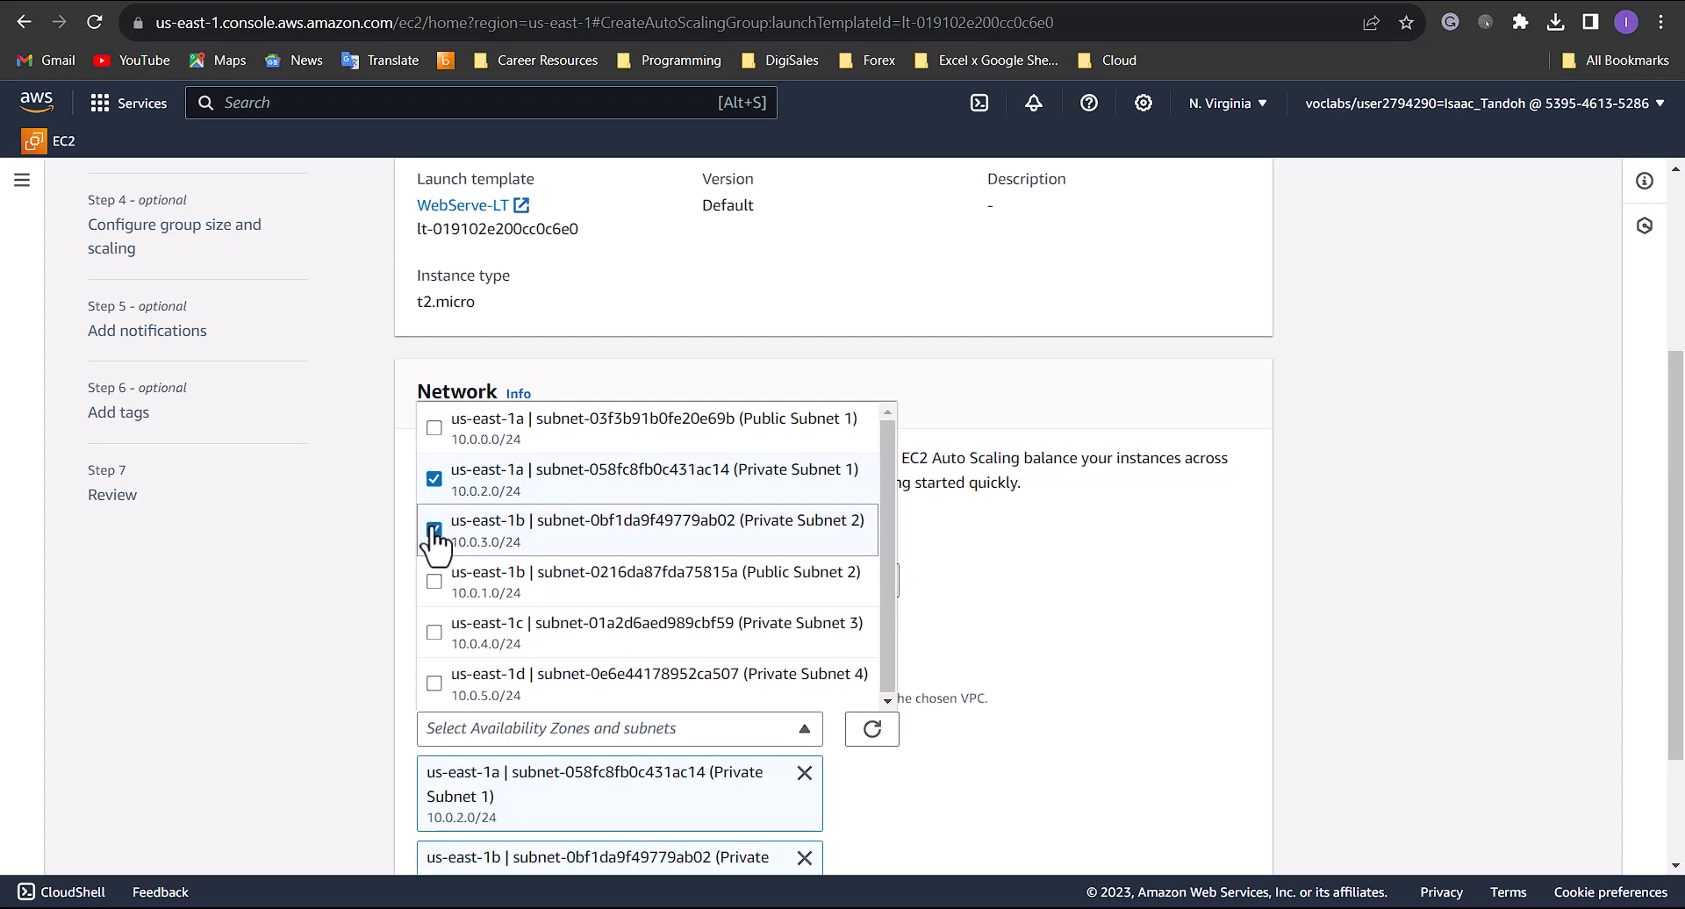
click(1423, 628)
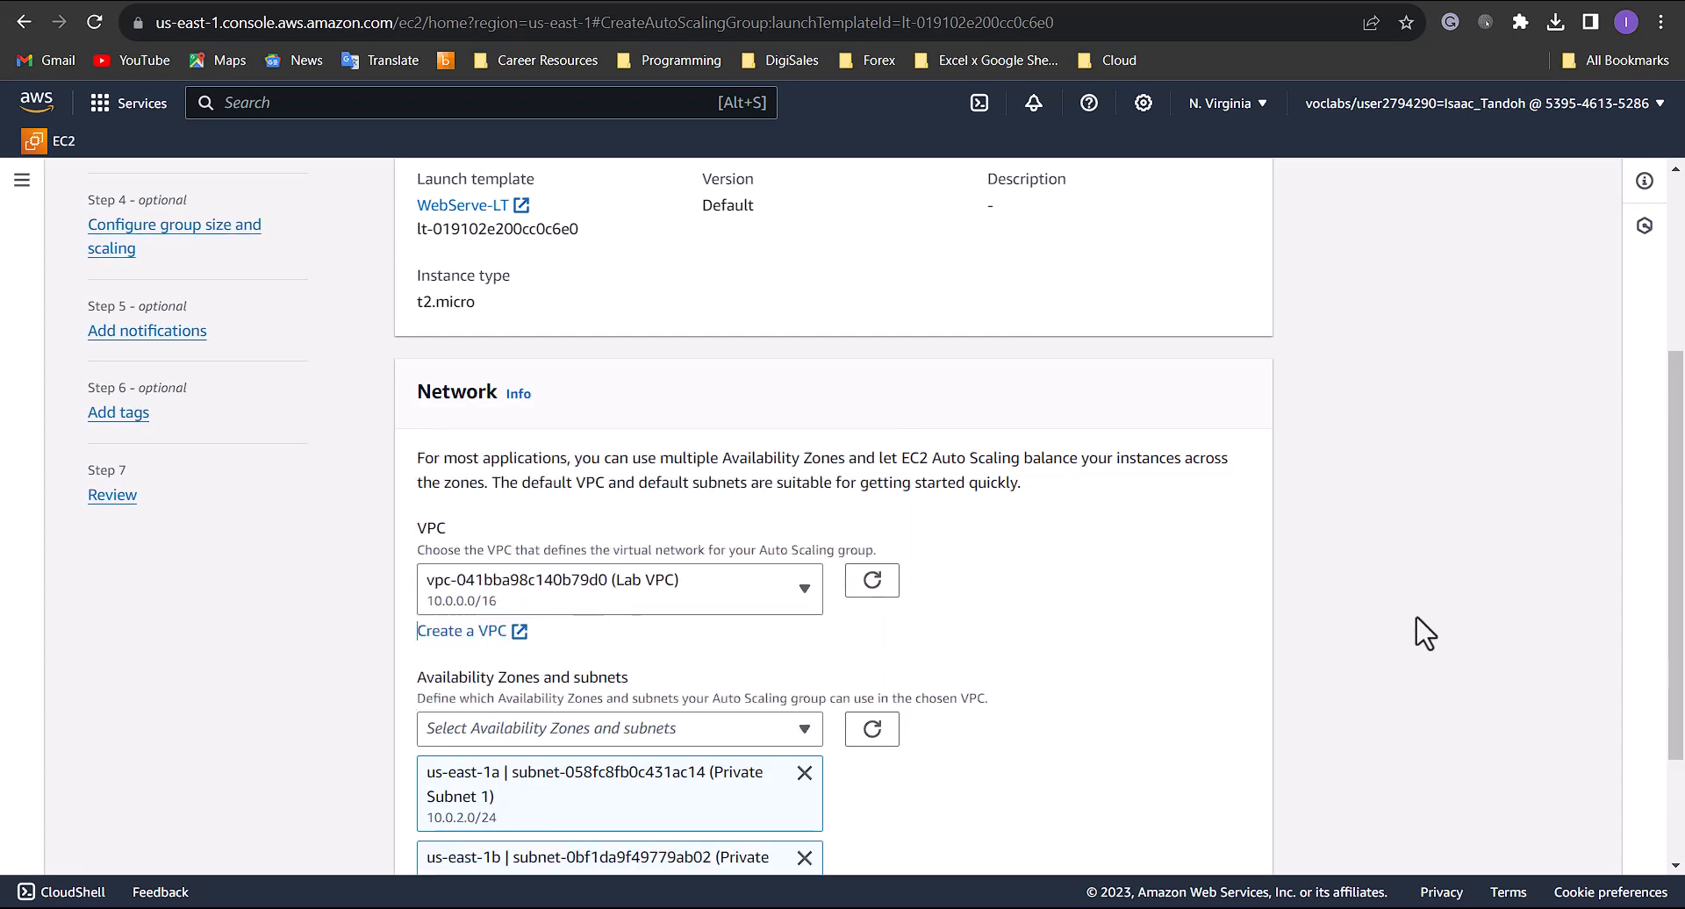
scroll(1176, 629, down, 2)
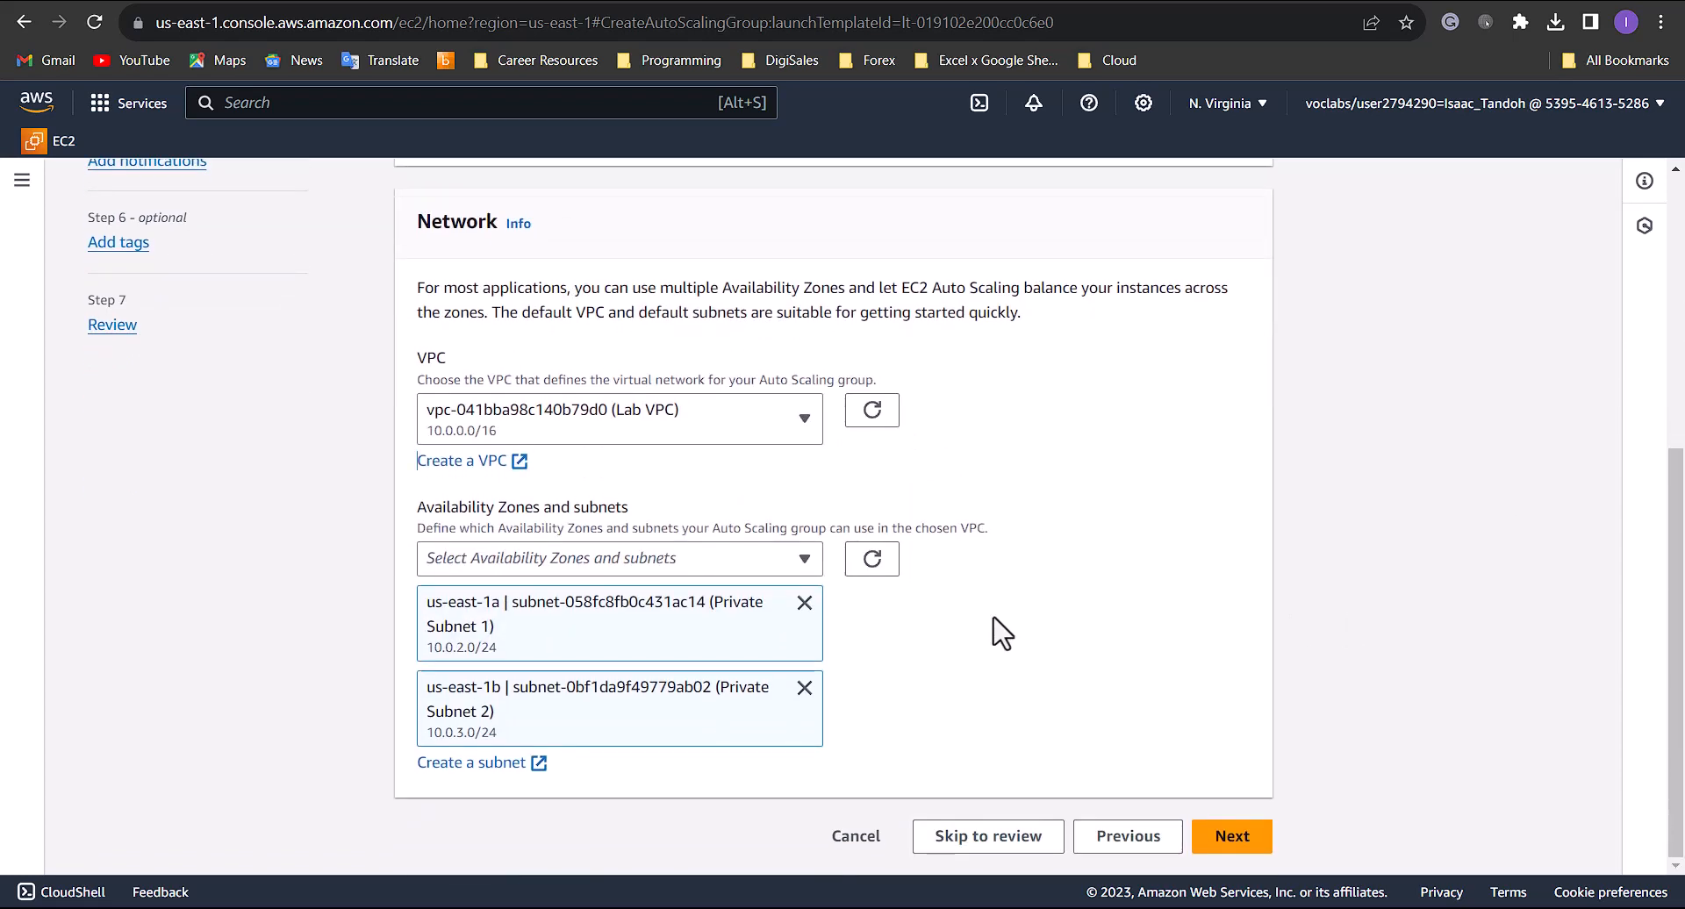
click(1233, 838)
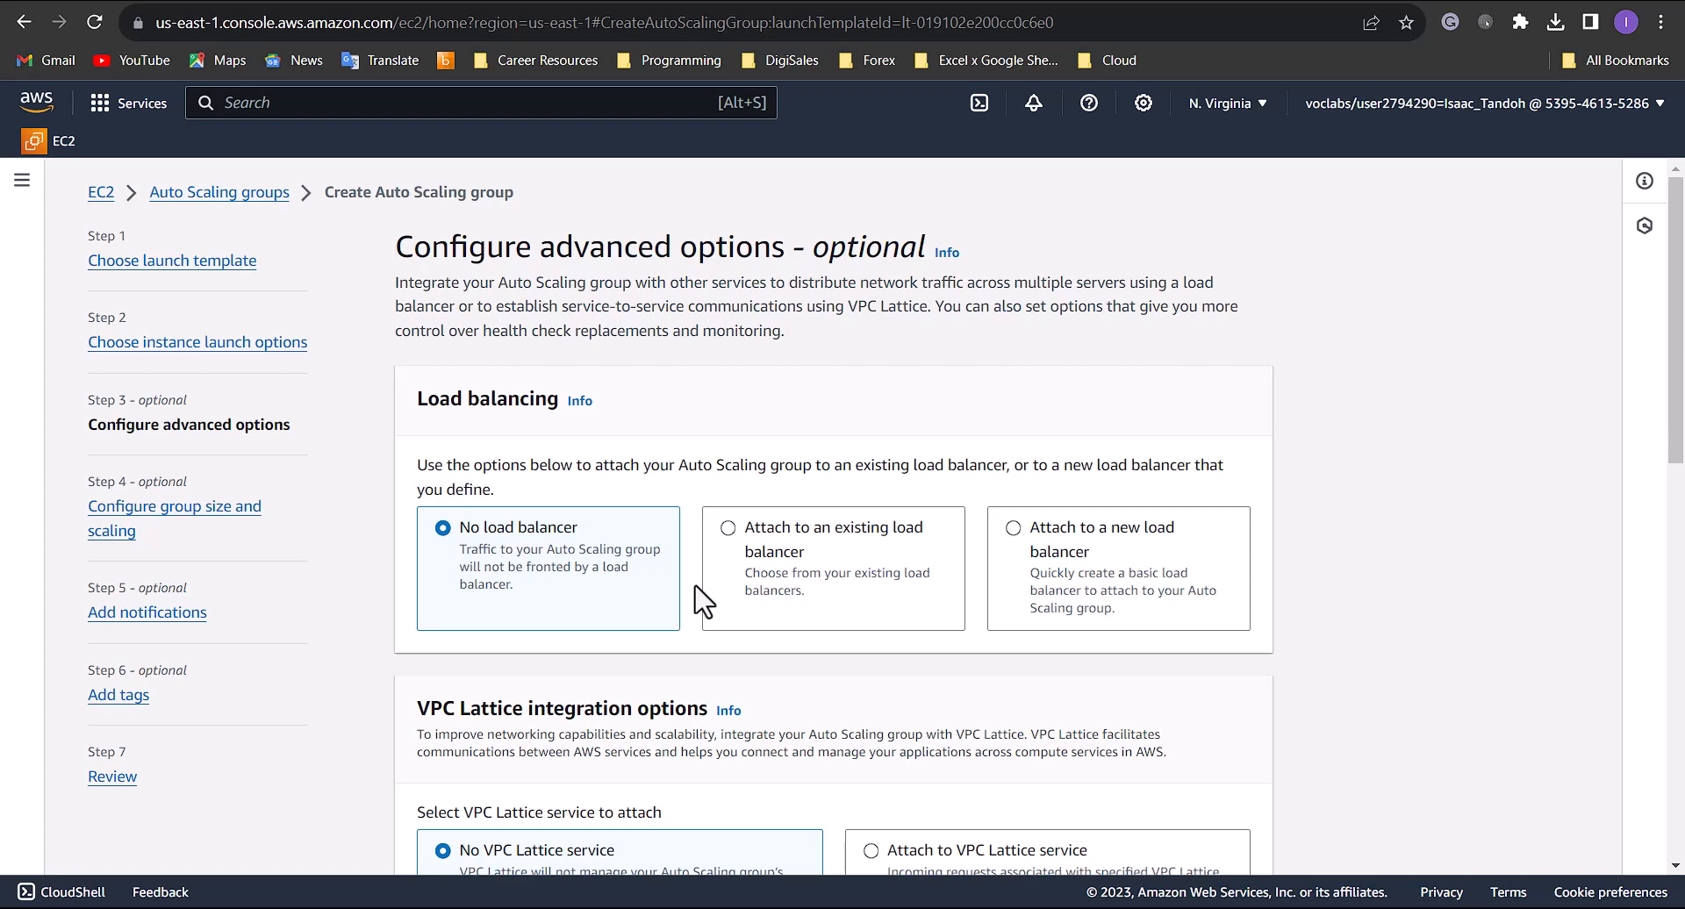
- Set the health check grace period to 90 seconds, keeping no load balancer, and continue to group size and scaling
scroll(670, 583, down, 2)
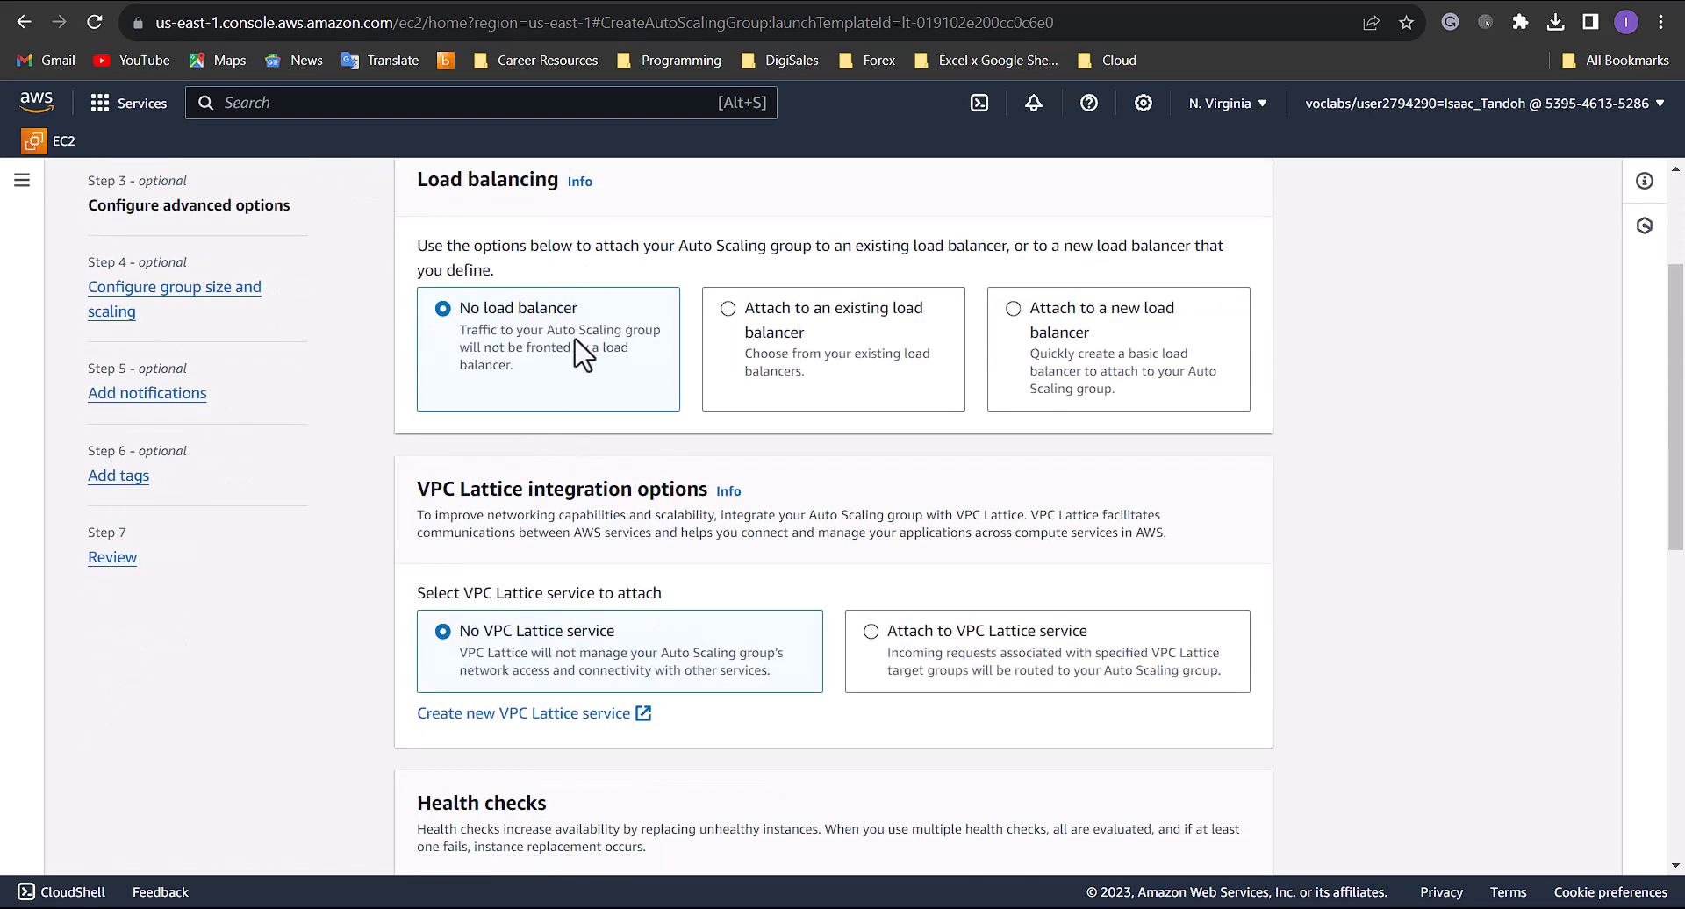
scroll(864, 507, down, 4)
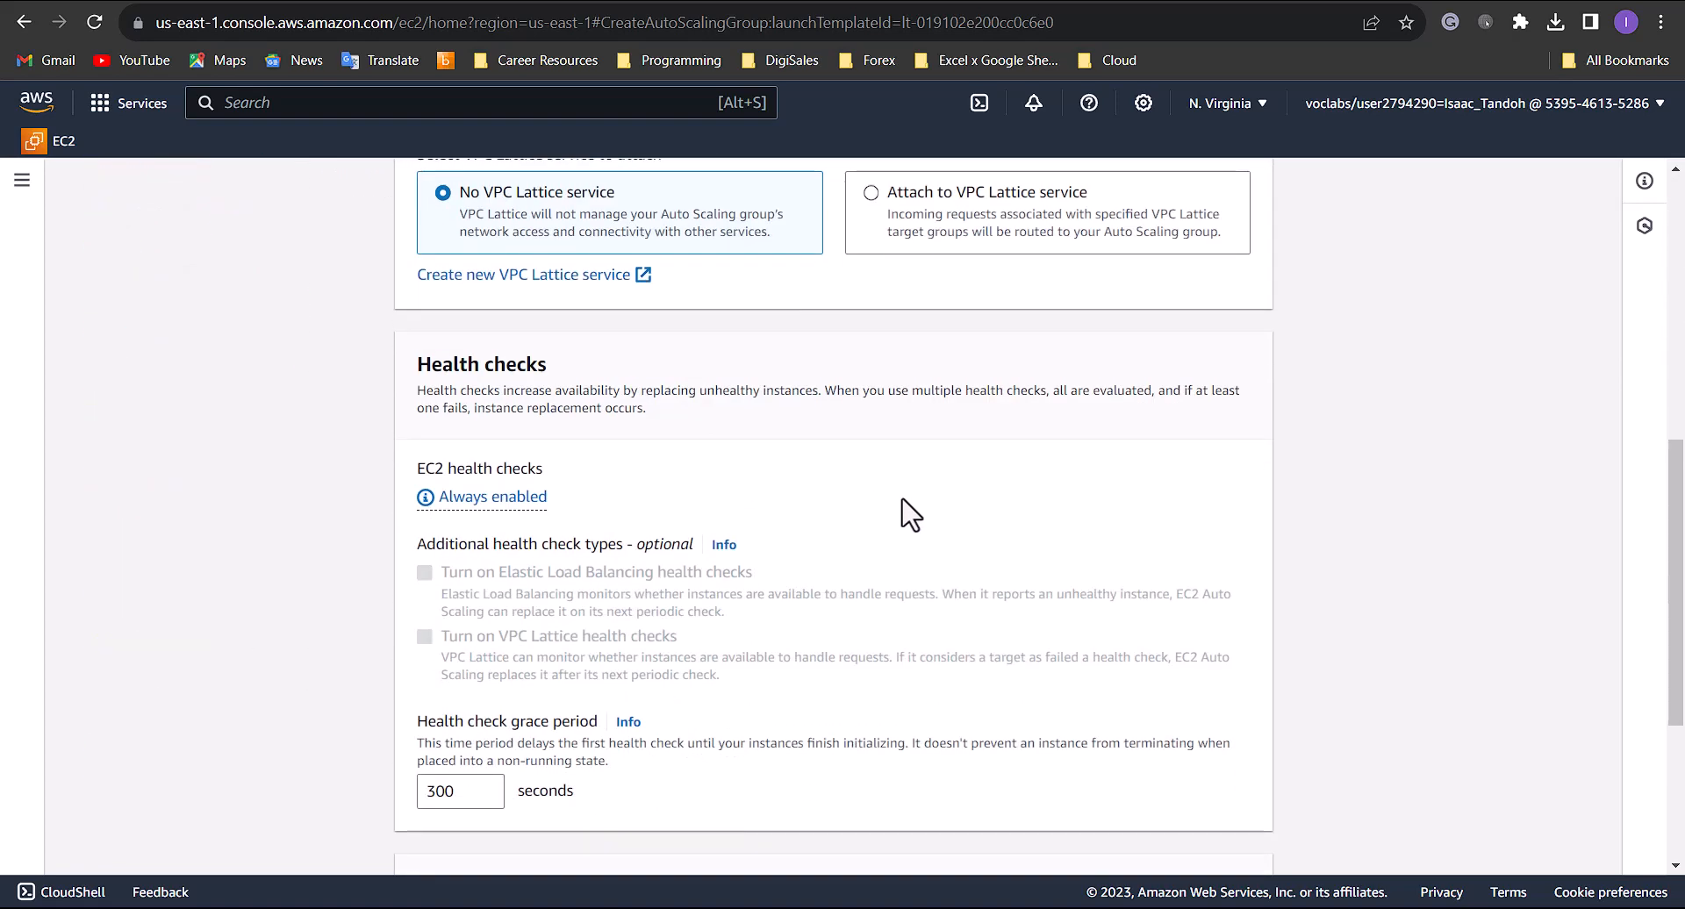
scroll(952, 517, down, 2)
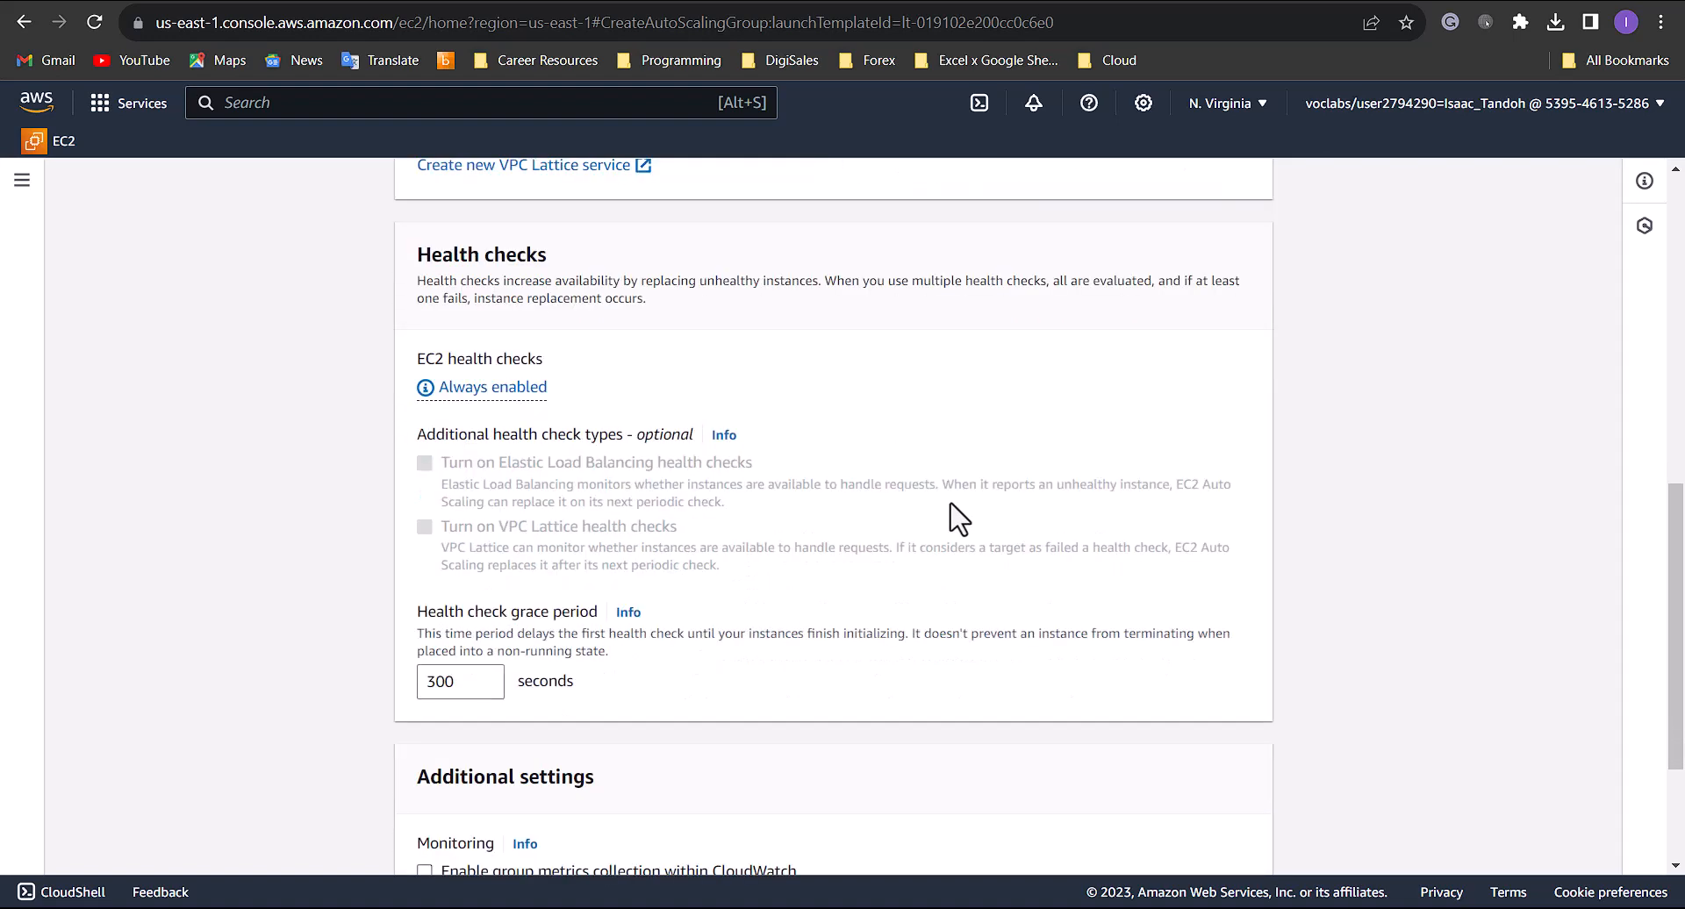
drag(477, 572, 392, 587)
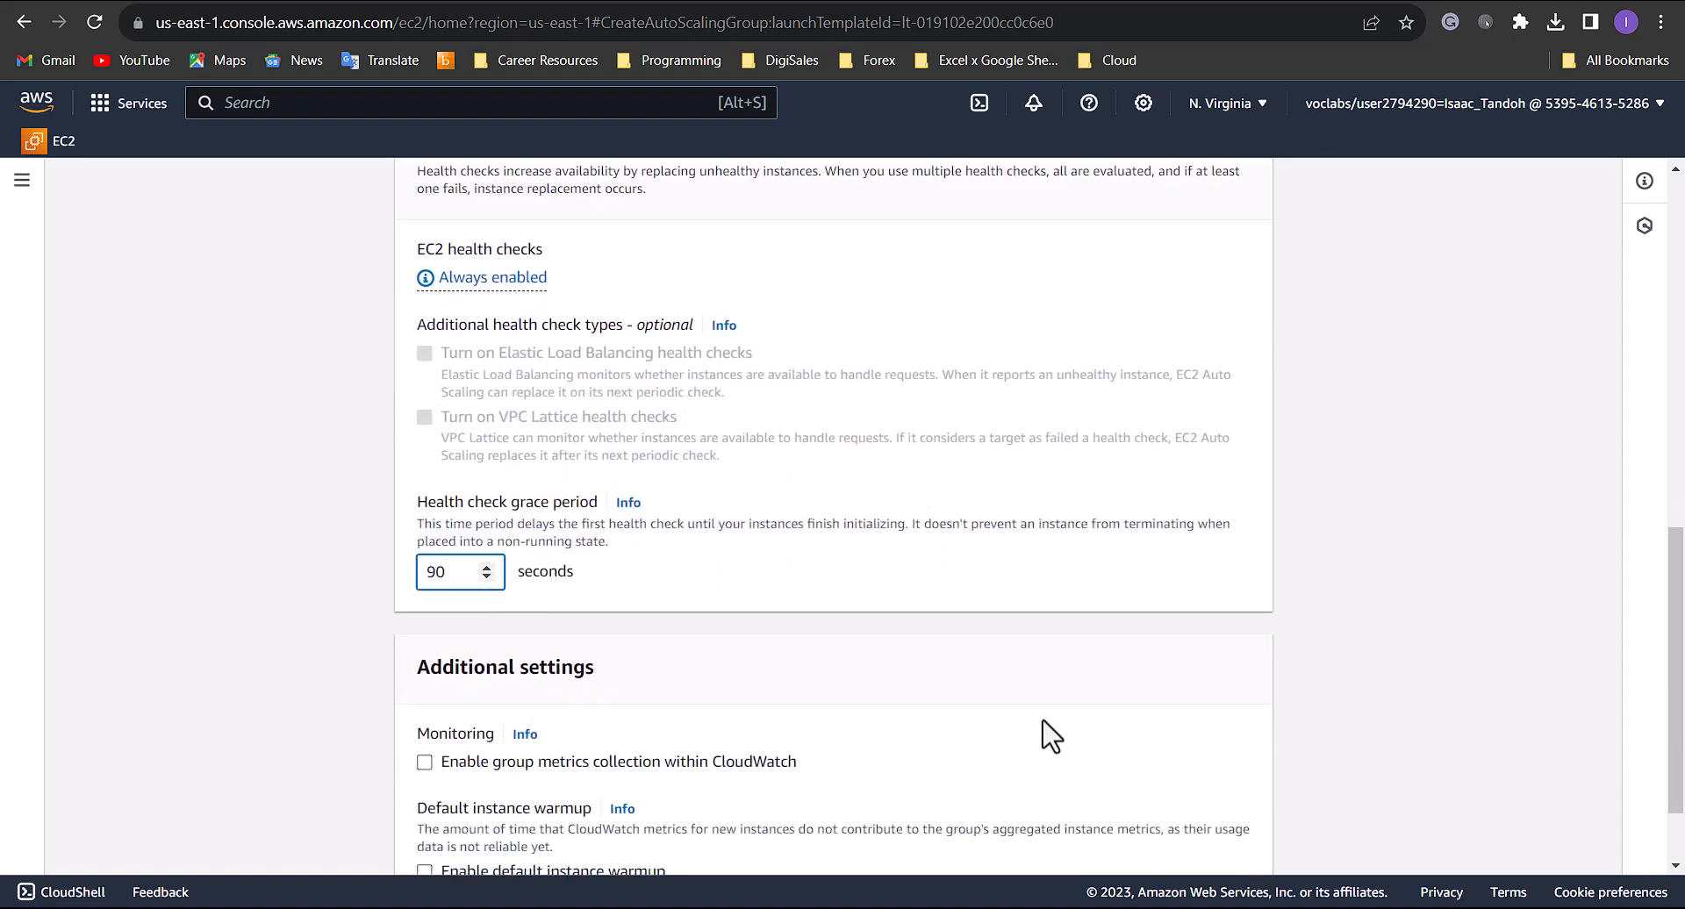
scroll(1240, 865, down, 2)
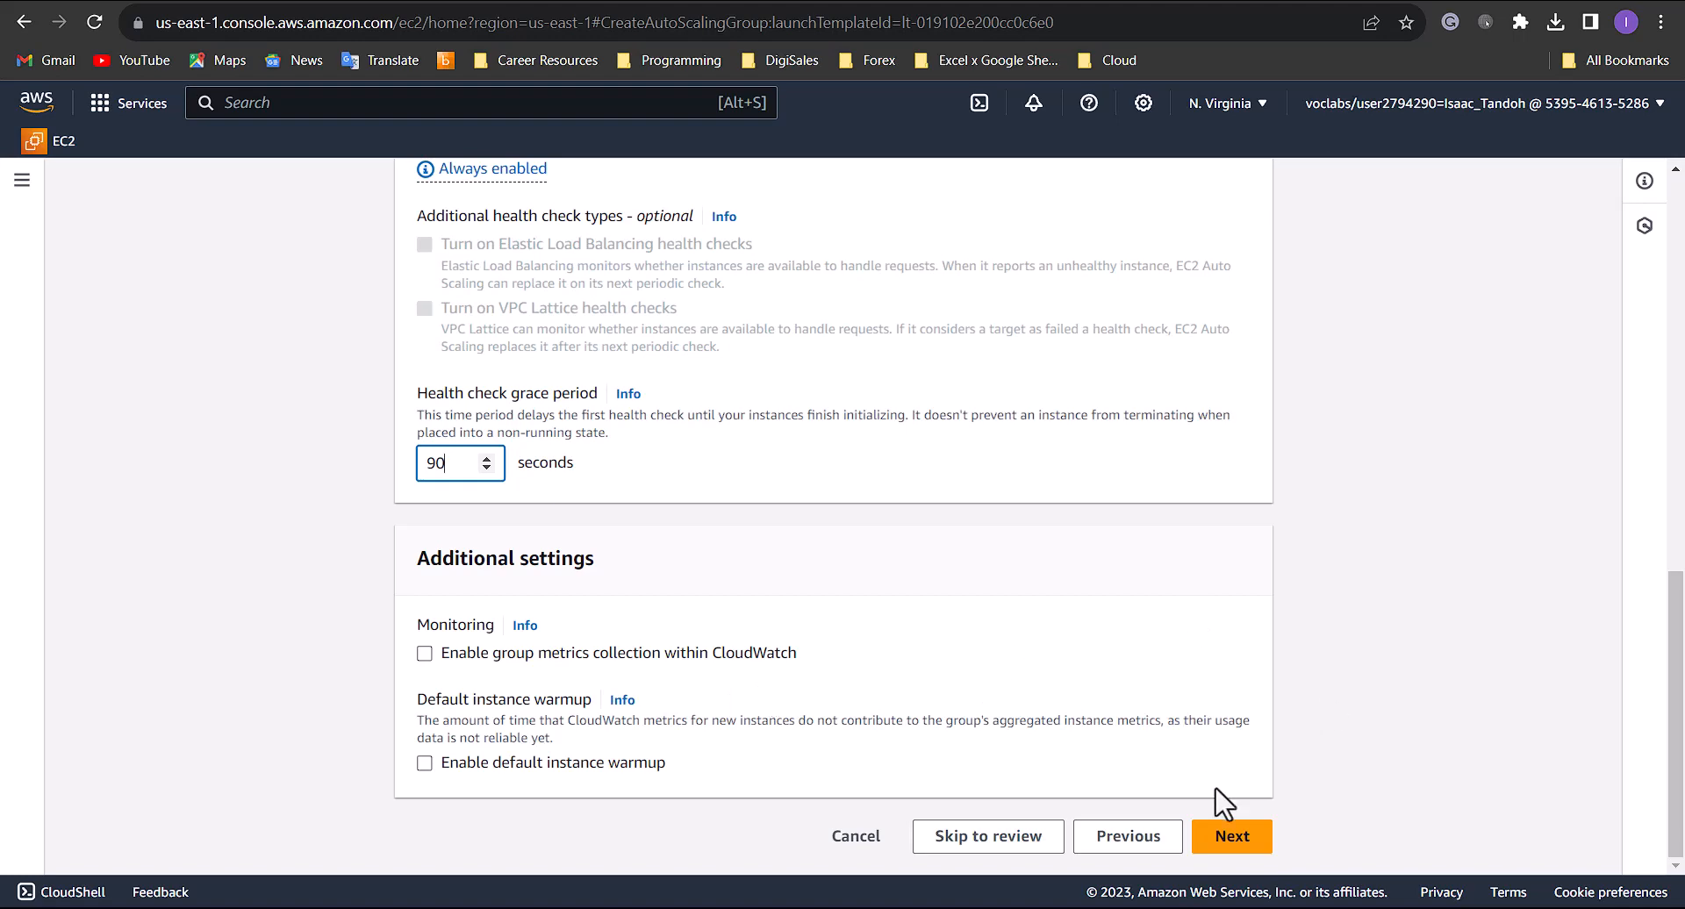
click(1229, 834)
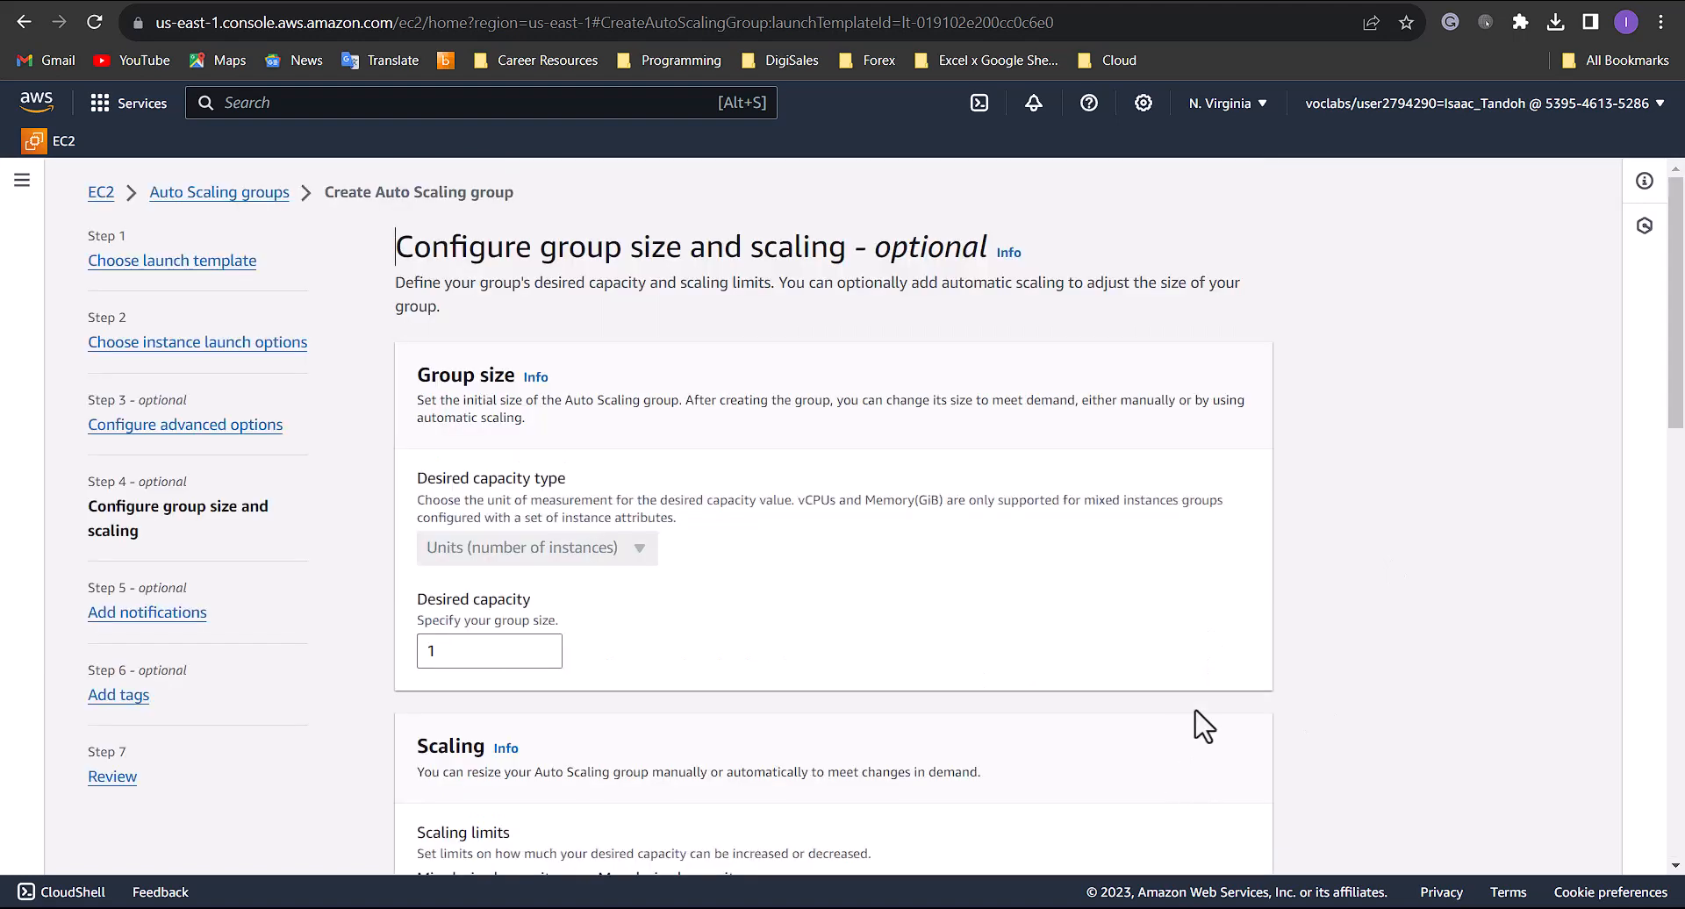
- Set the group's desired capacity to 2, minimum capacity to 2 and maximum capacity to 6
double_click(459, 652)
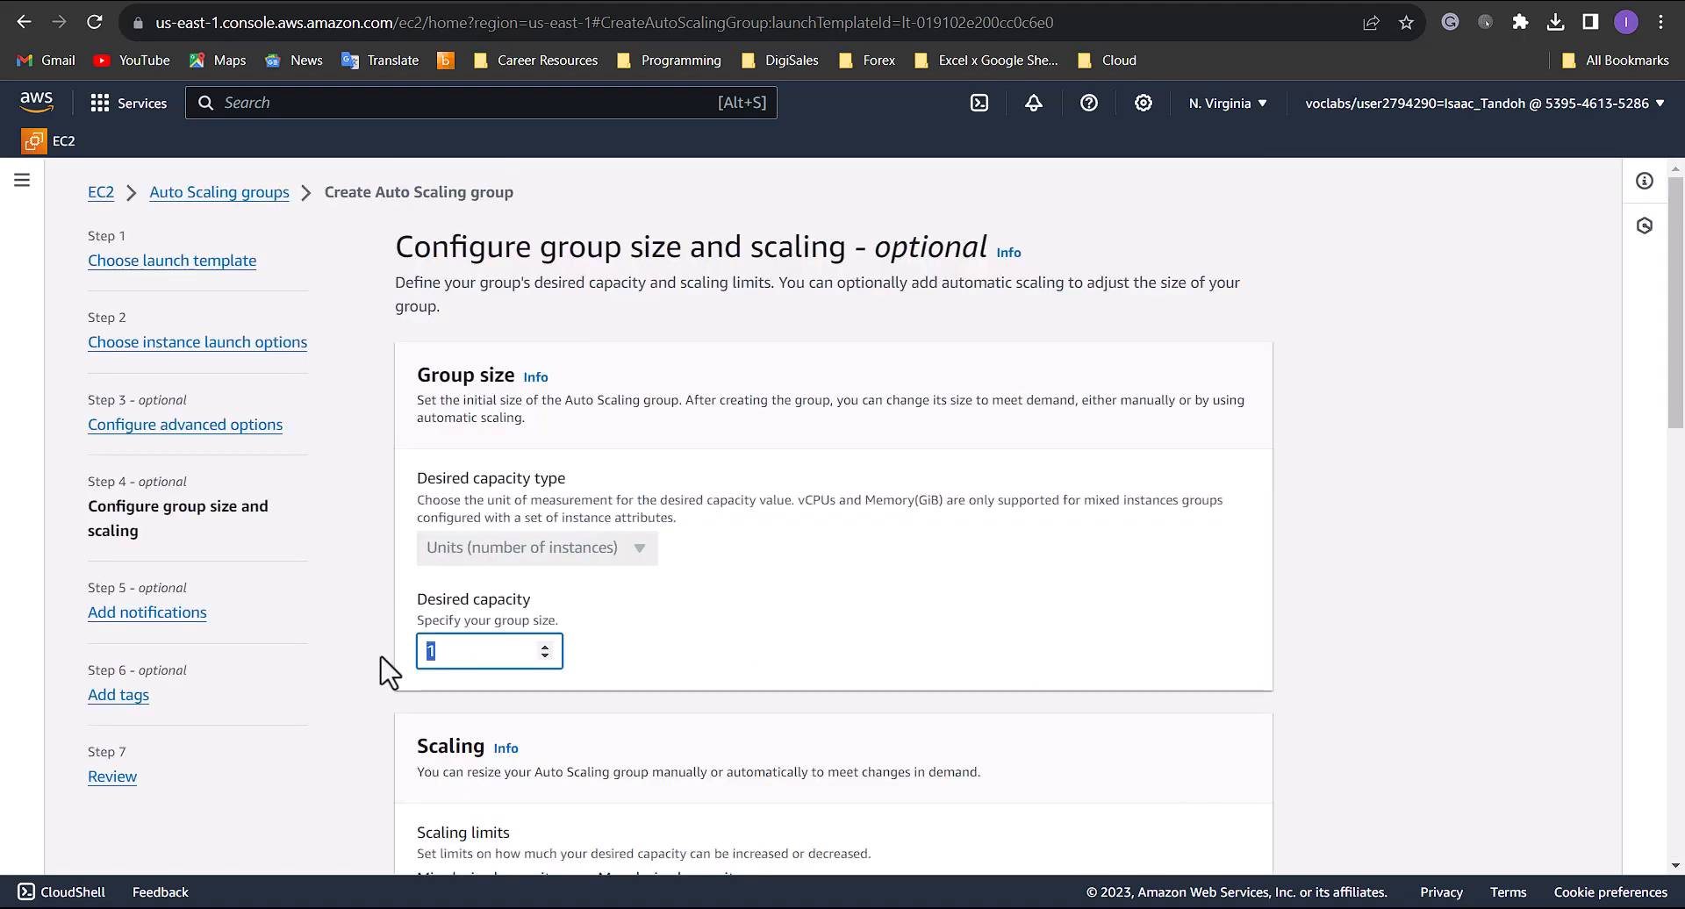
text(2)
scroll(685, 649, down, 5)
click(459, 474)
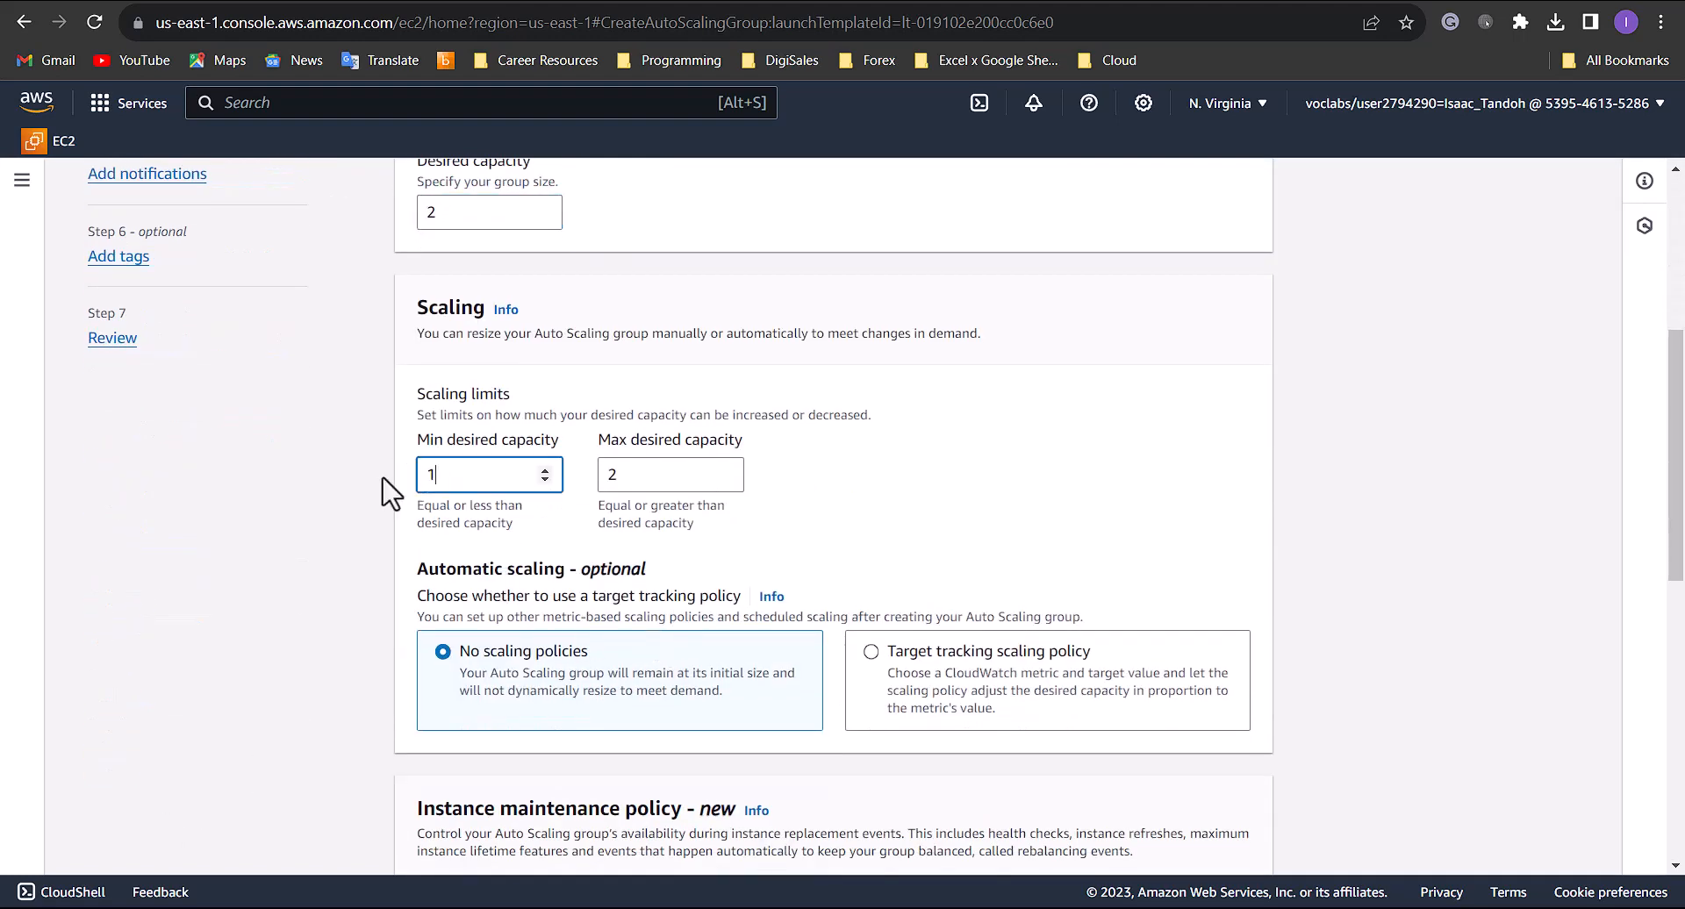
key(ctrl+a)
text(2)
double_click(630, 478)
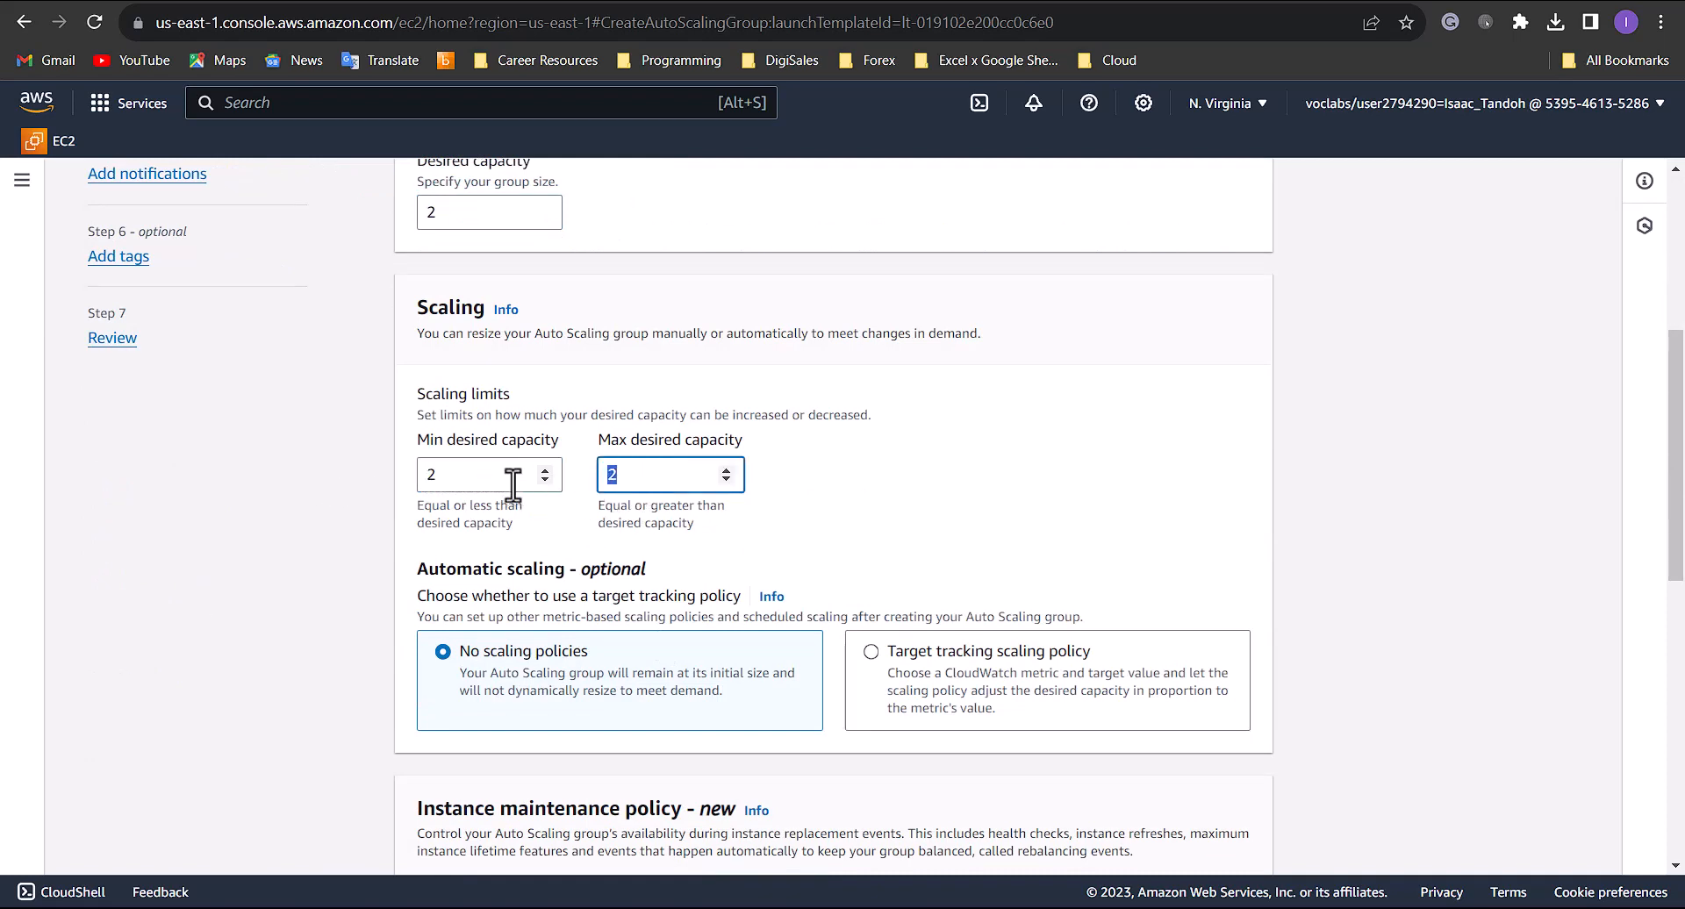
text(6)
- Enable a target tracking scaling policy on average CPU utilization with target value 25 and a 60-second instance warmup
scroll(878, 491, down, 4)
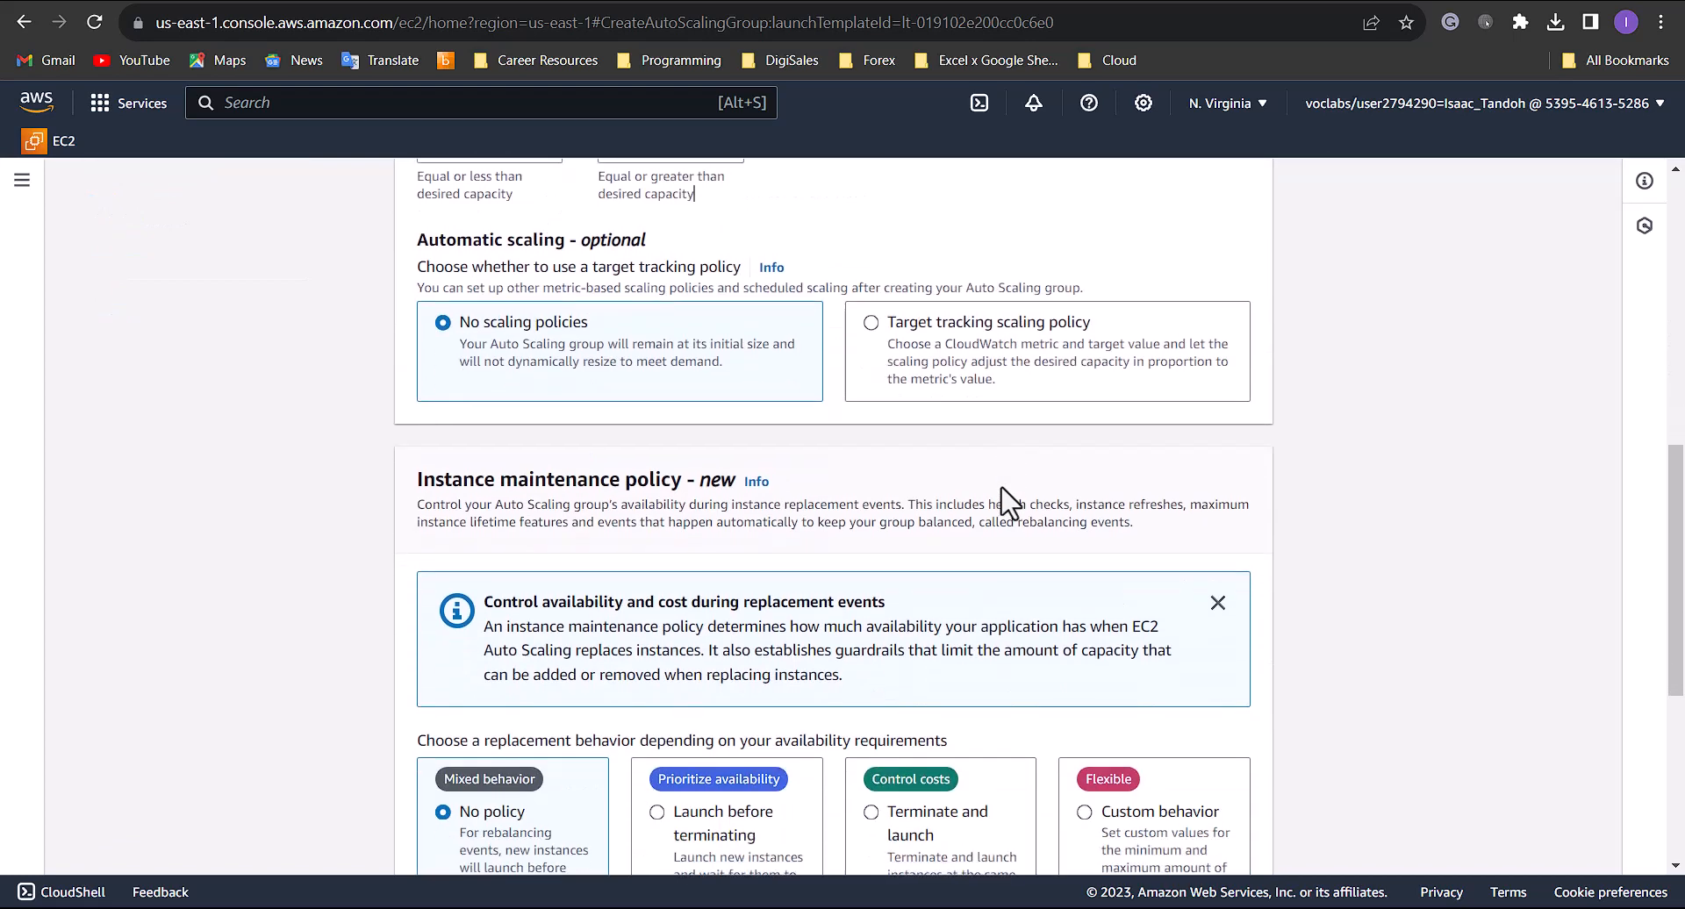
click(976, 377)
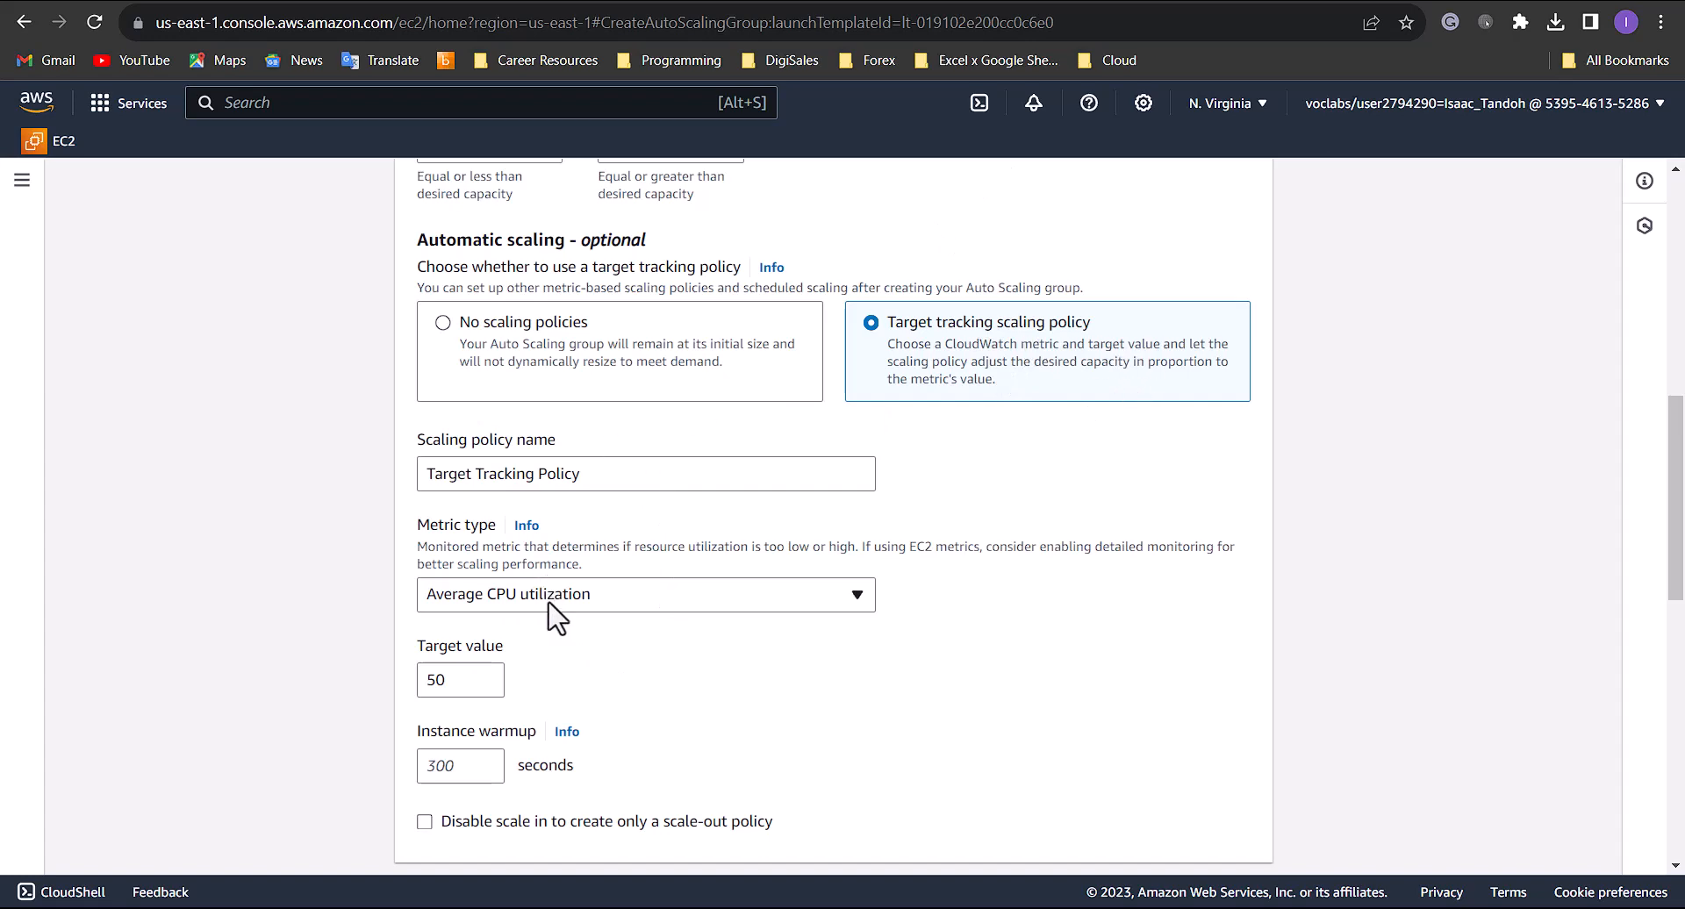
scroll(558, 619, down, 1)
double_click(449, 570)
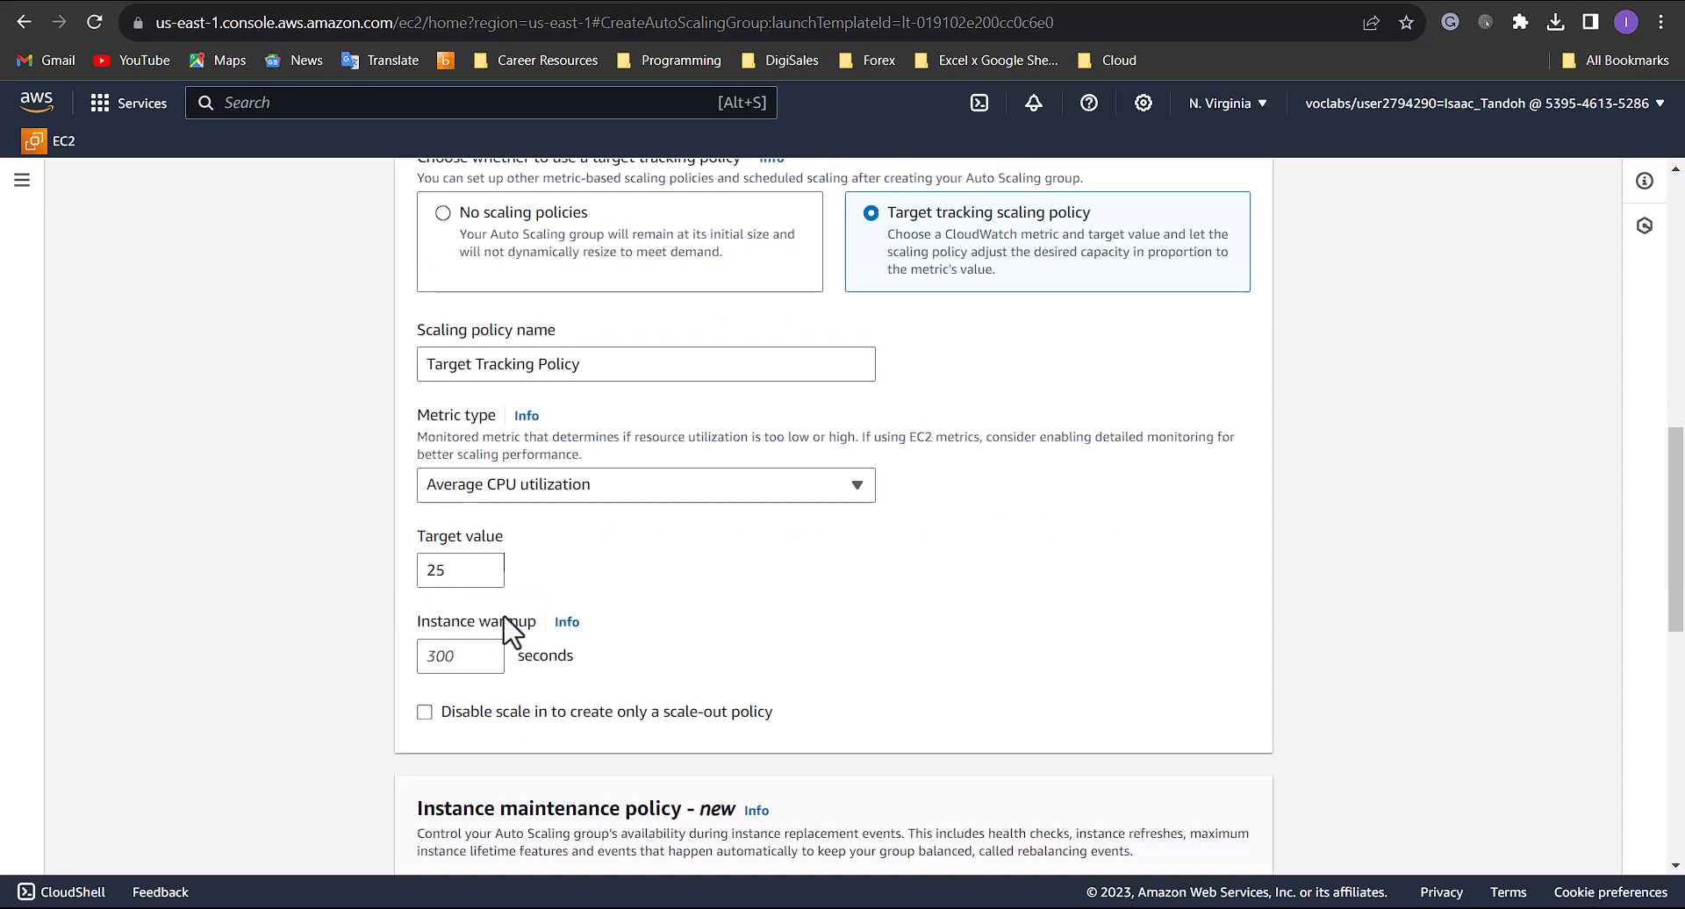
click(456, 656)
text(60)
- Keep the default maintenance and scale-in protection settings and proceed to the review without adding notifications or tags
scroll(816, 777, down, 2)
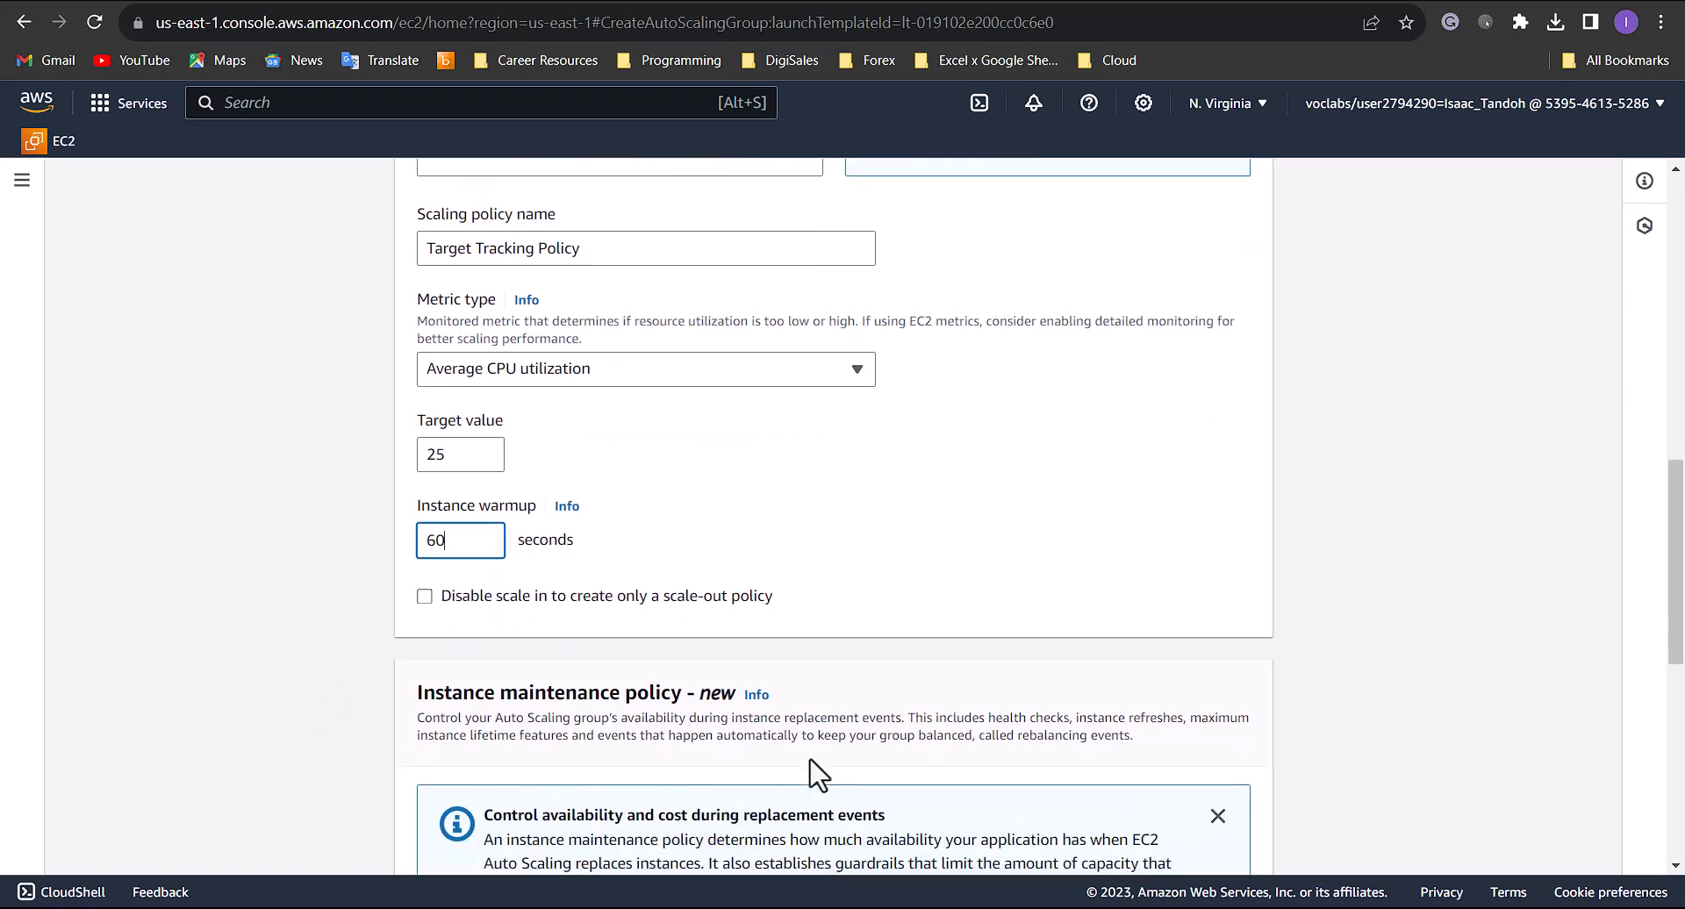
scroll(693, 542, down, 1)
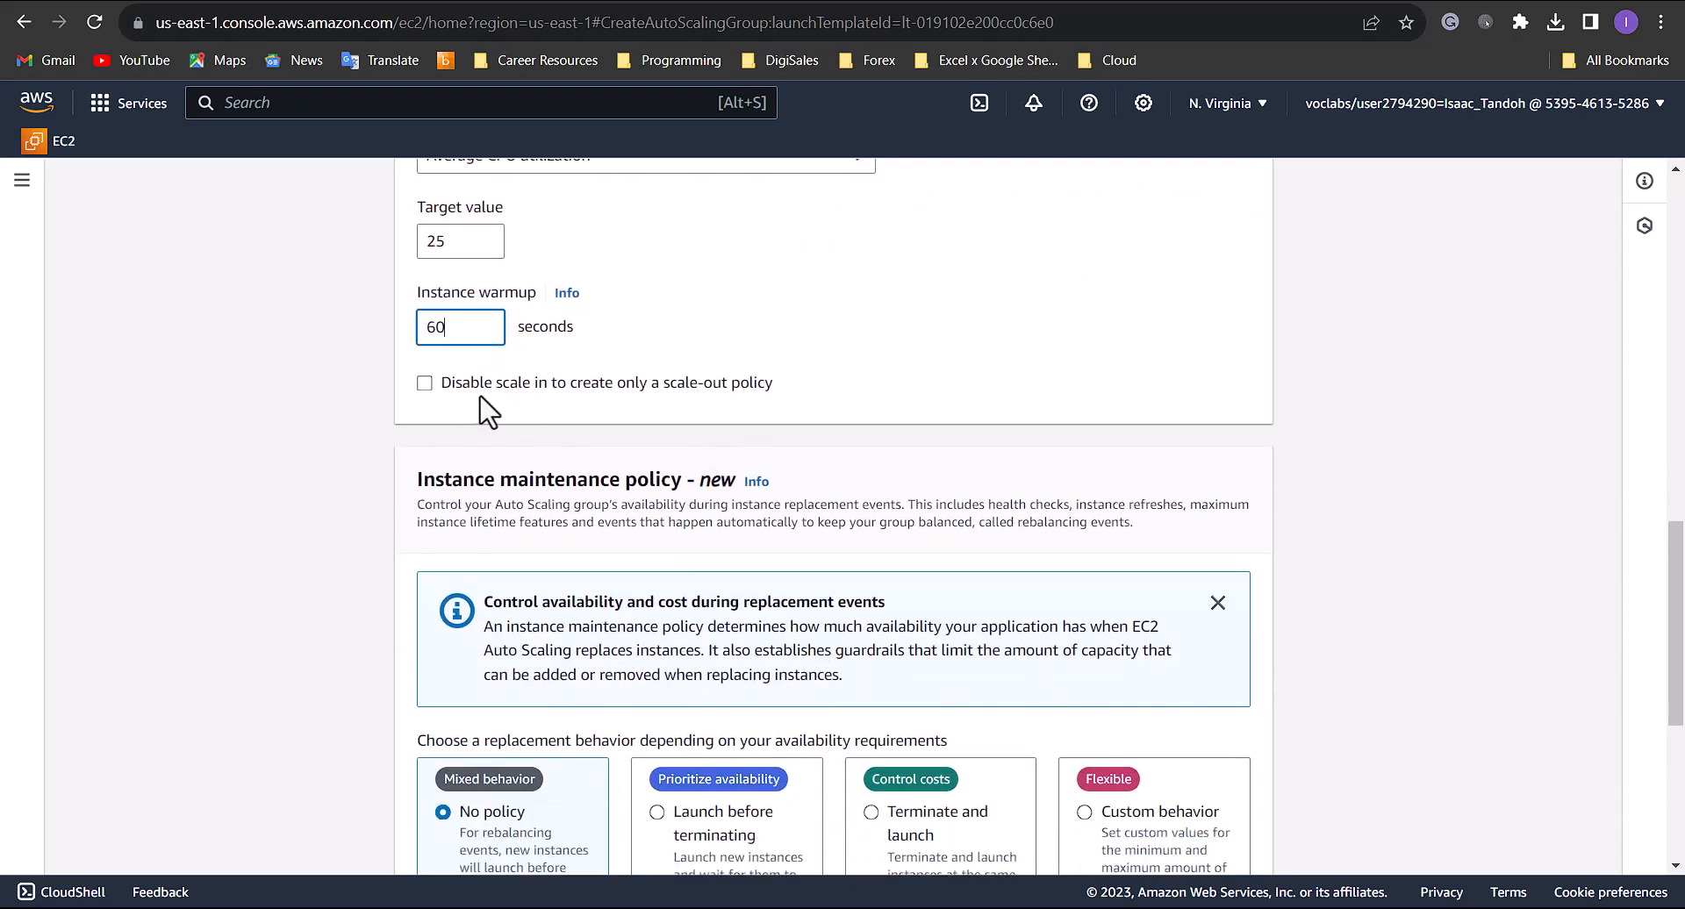
scroll(836, 409, down, 4)
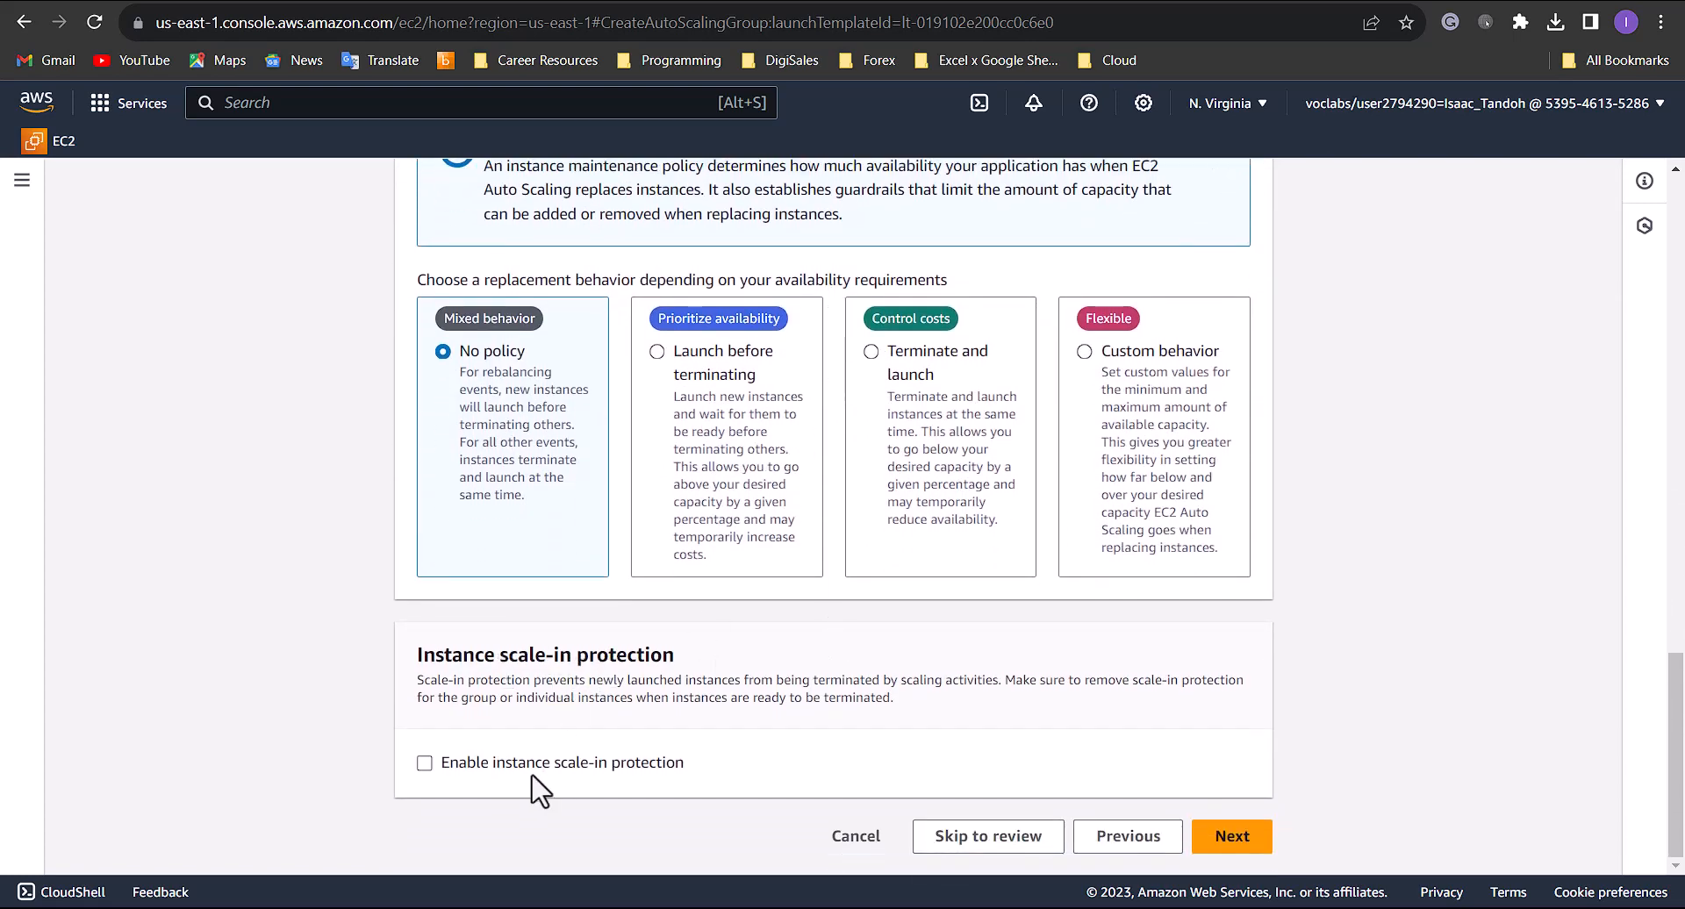
click(1264, 844)
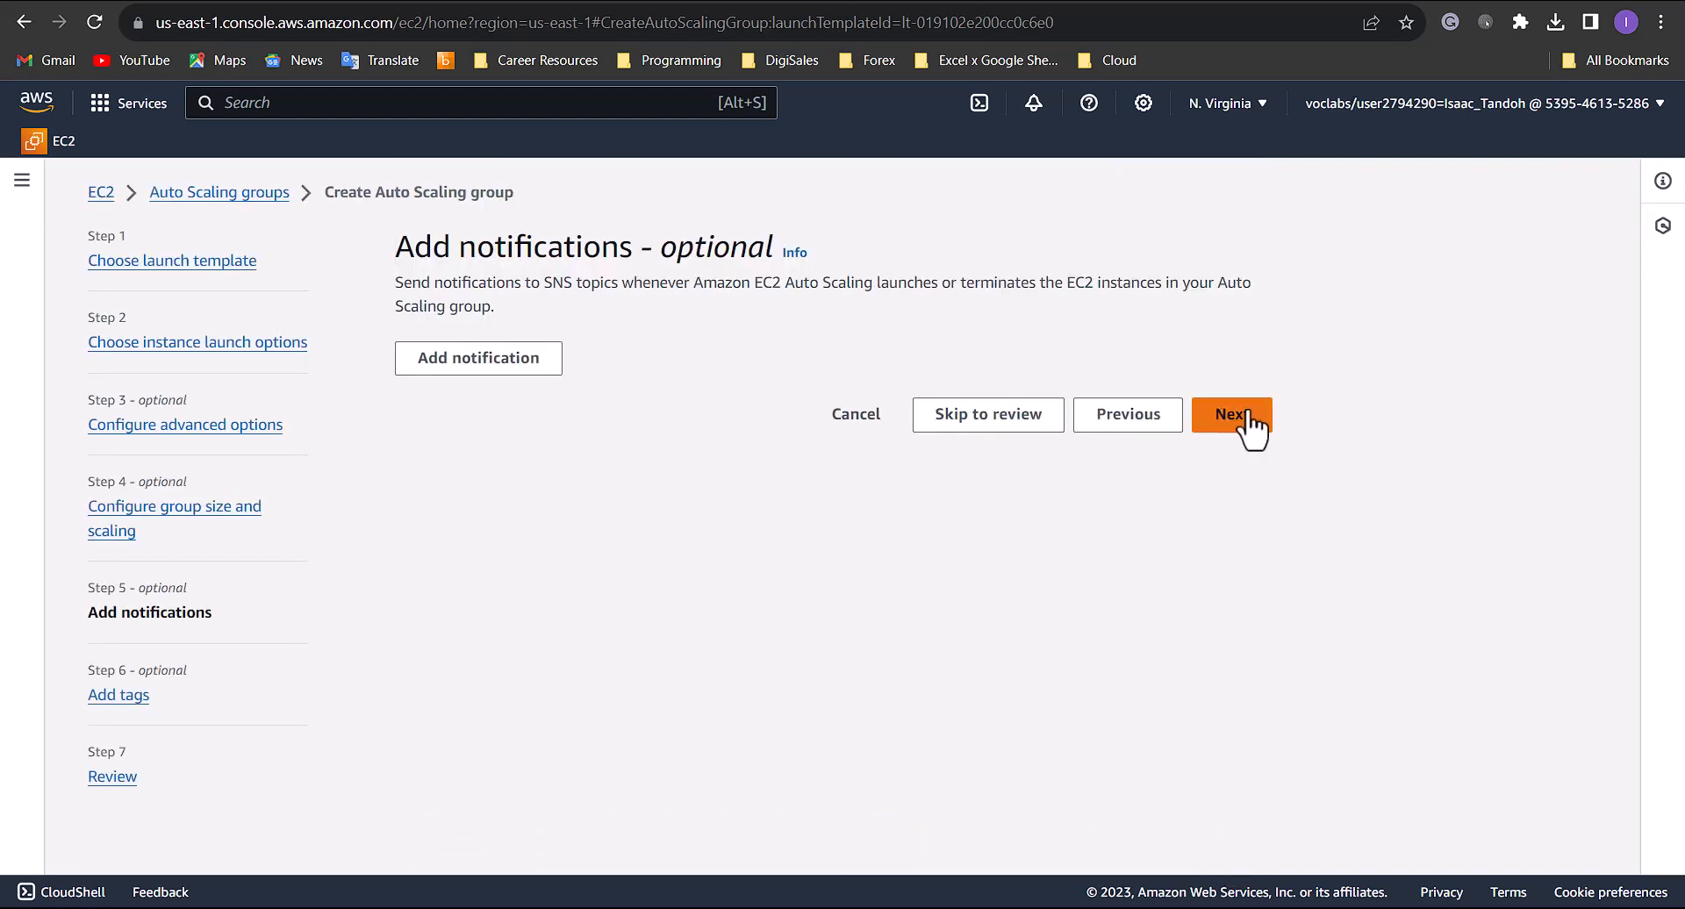
click(1247, 420)
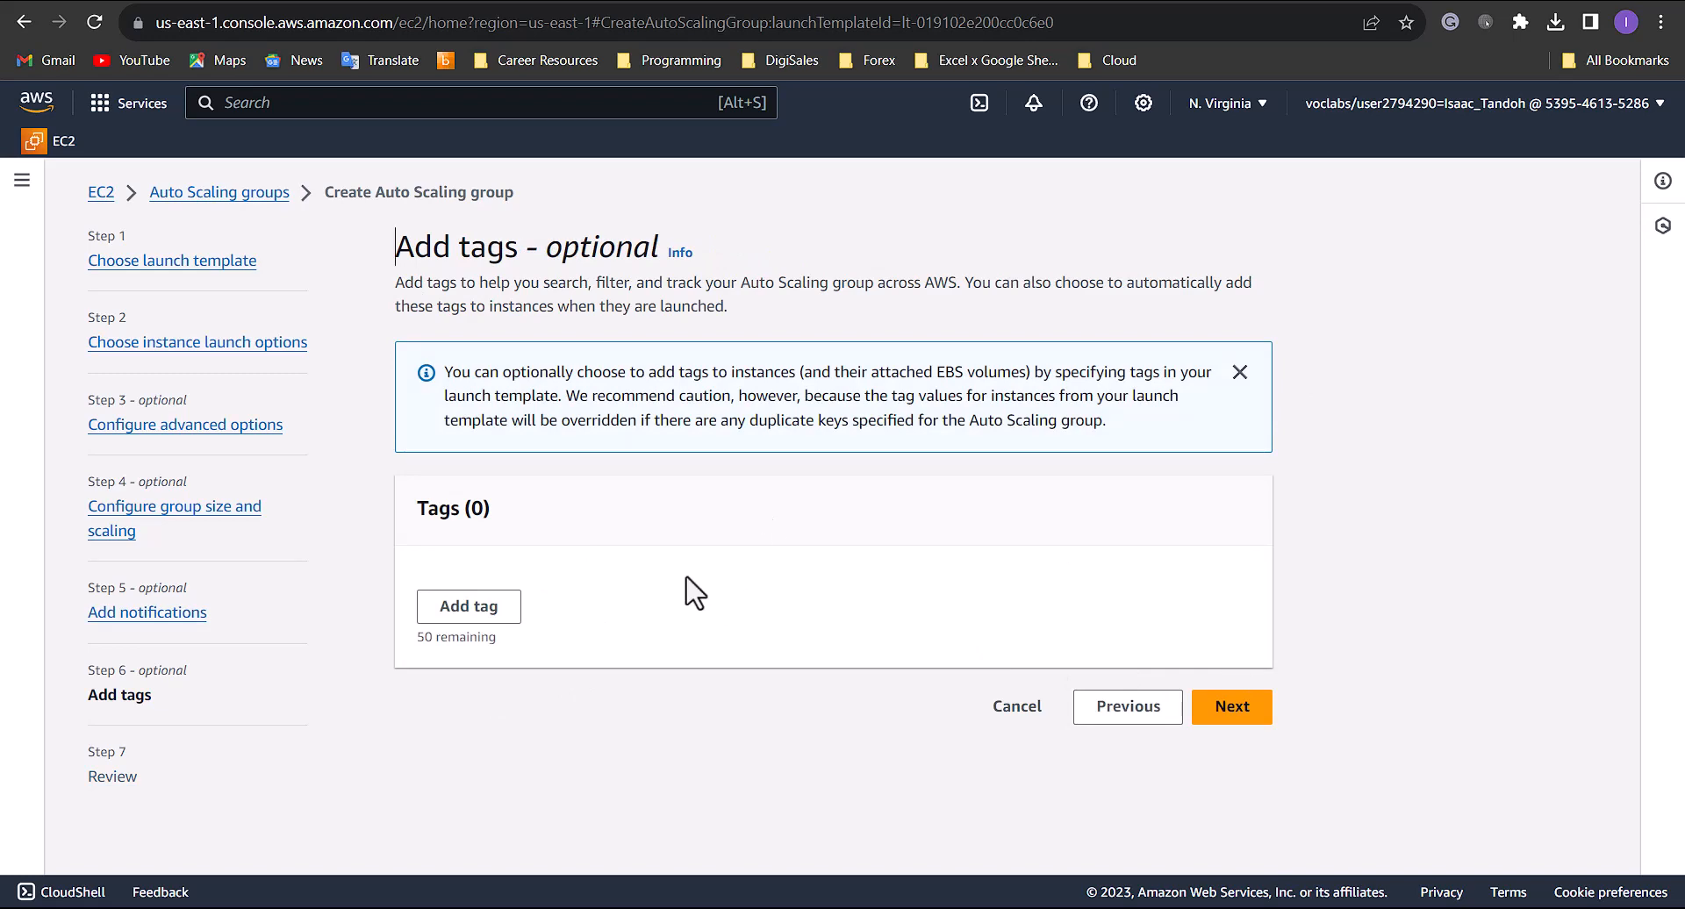
click(1247, 725)
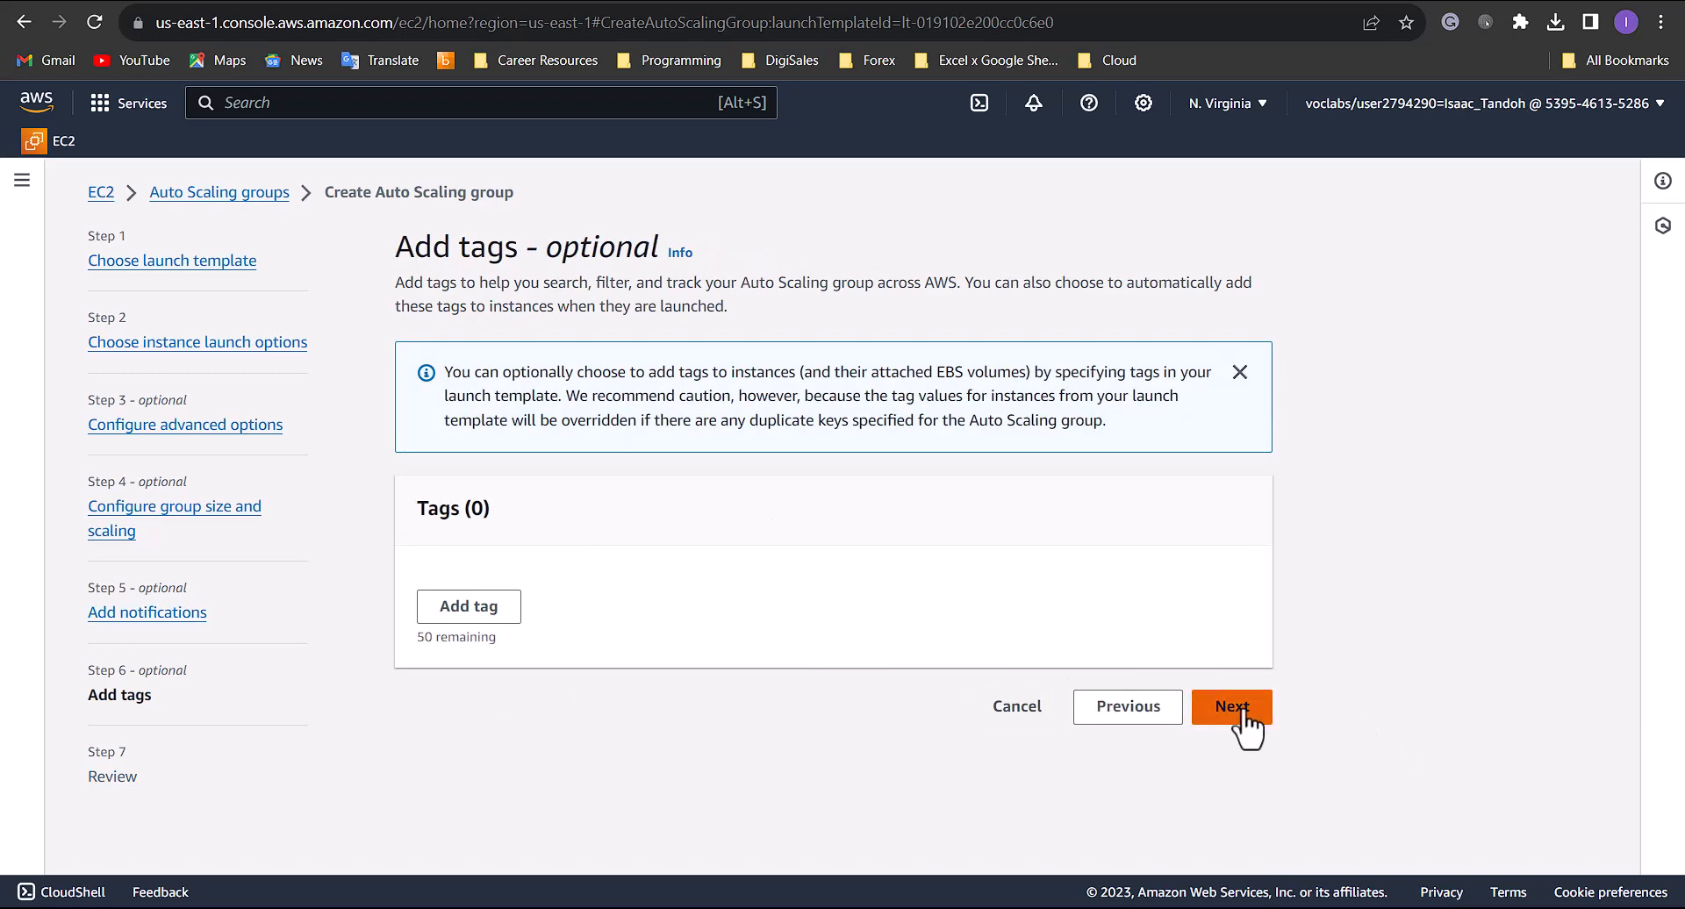
- Review the configuration summary and create the Auto Scaling group
scroll(978, 749, down, 5)
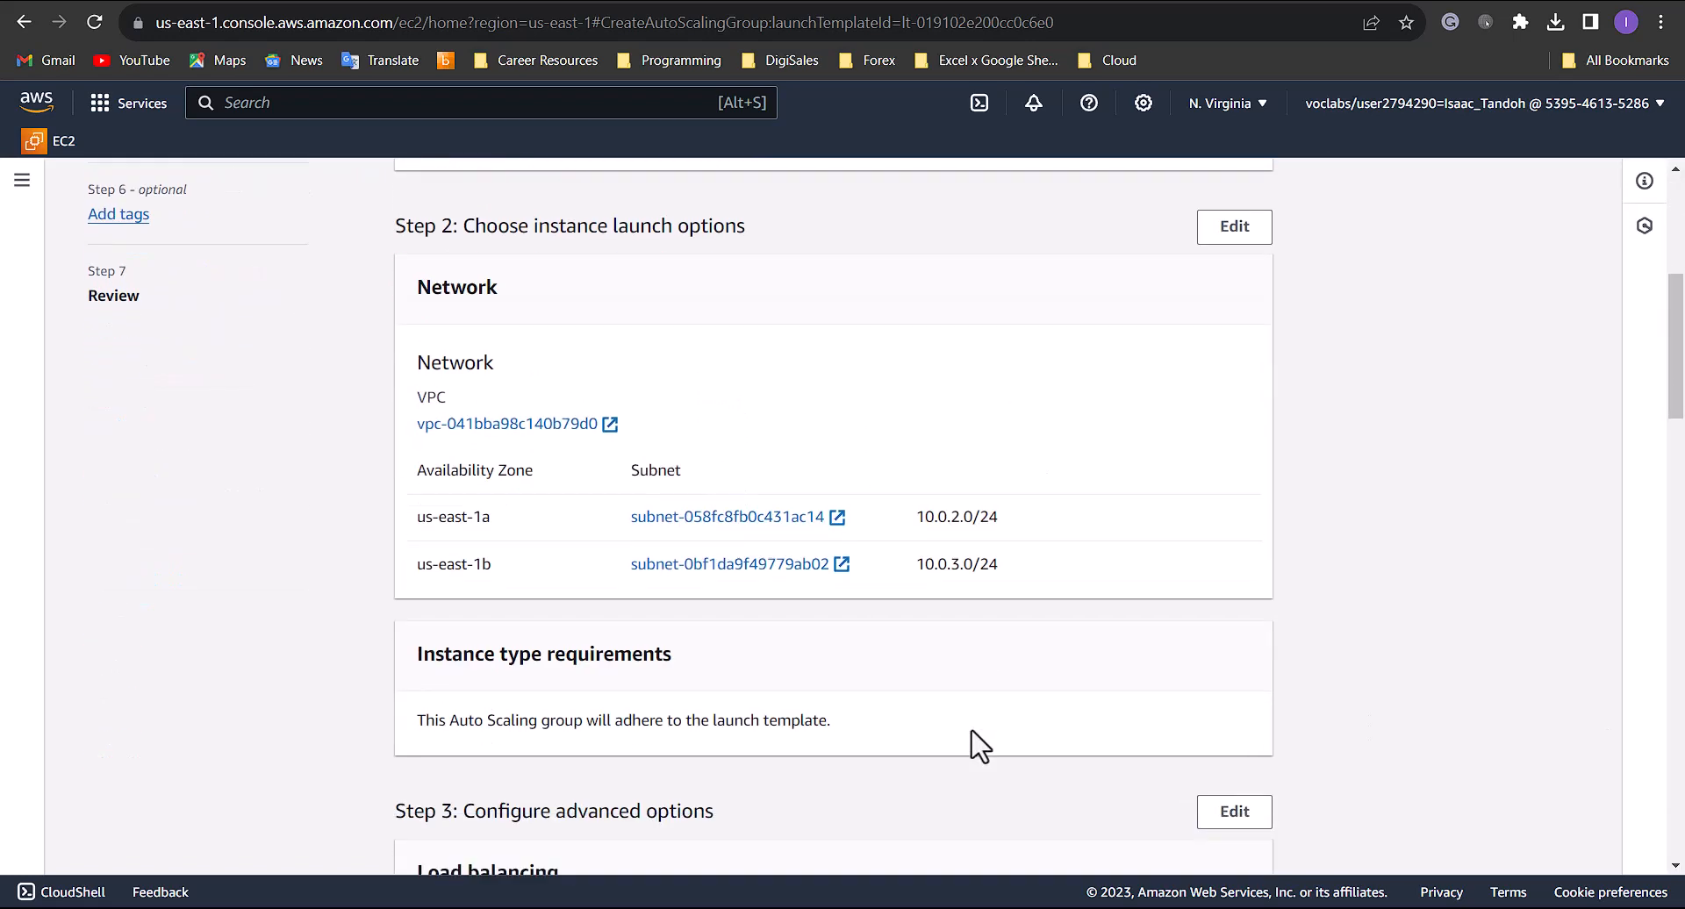
scroll(972, 731, down, 20)
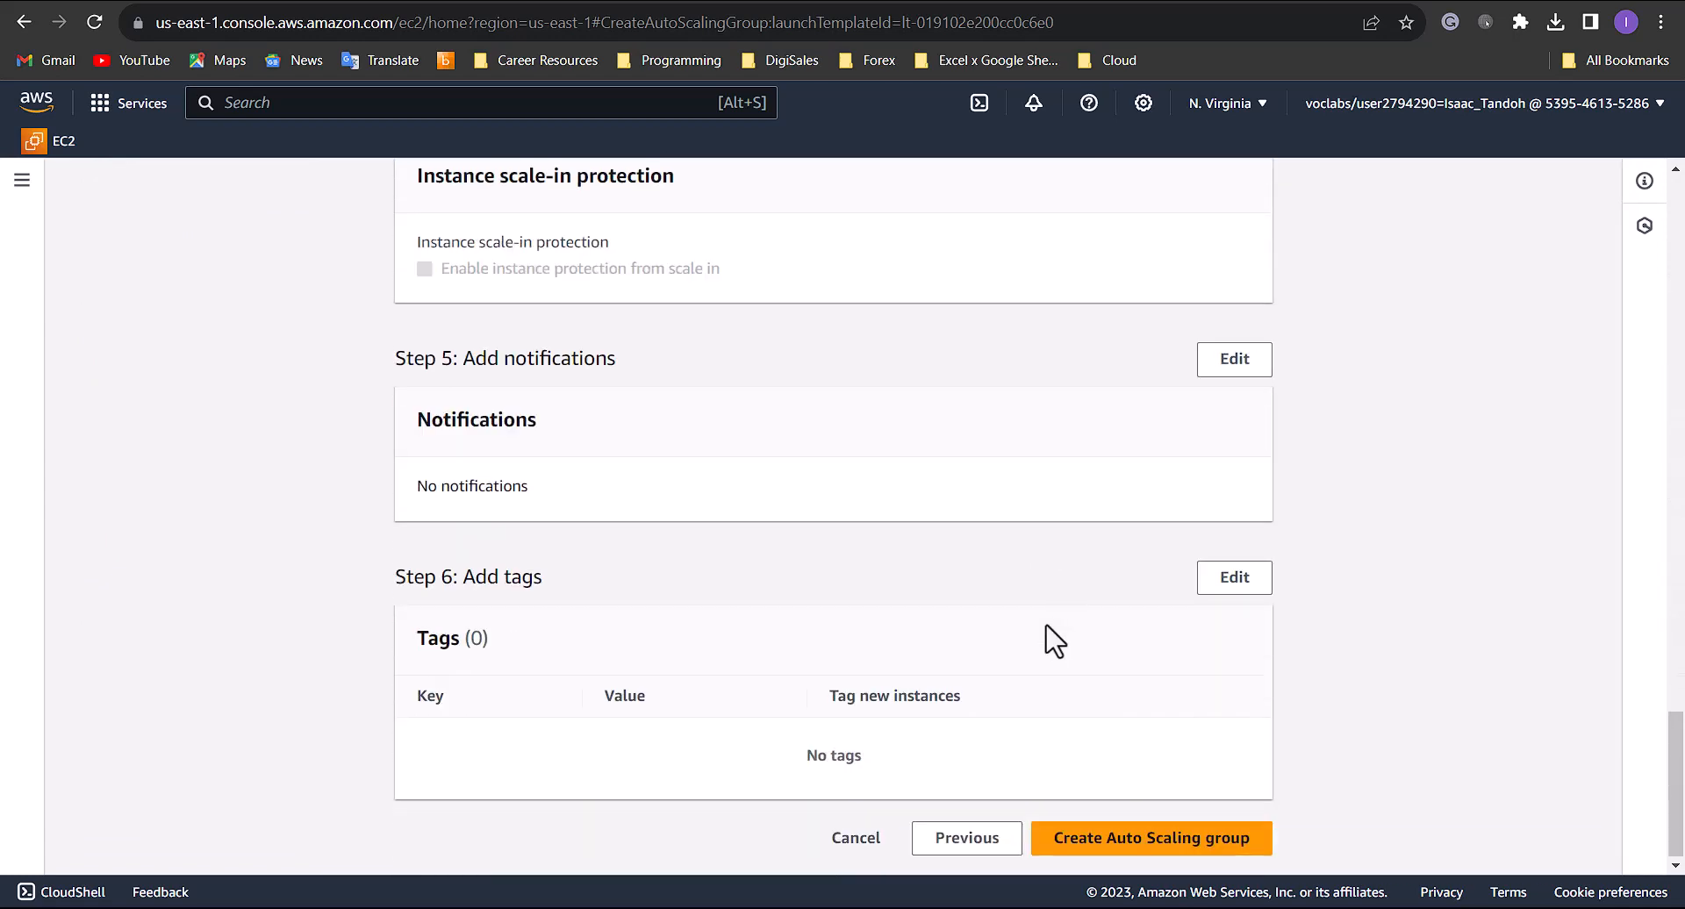
click(1134, 832)
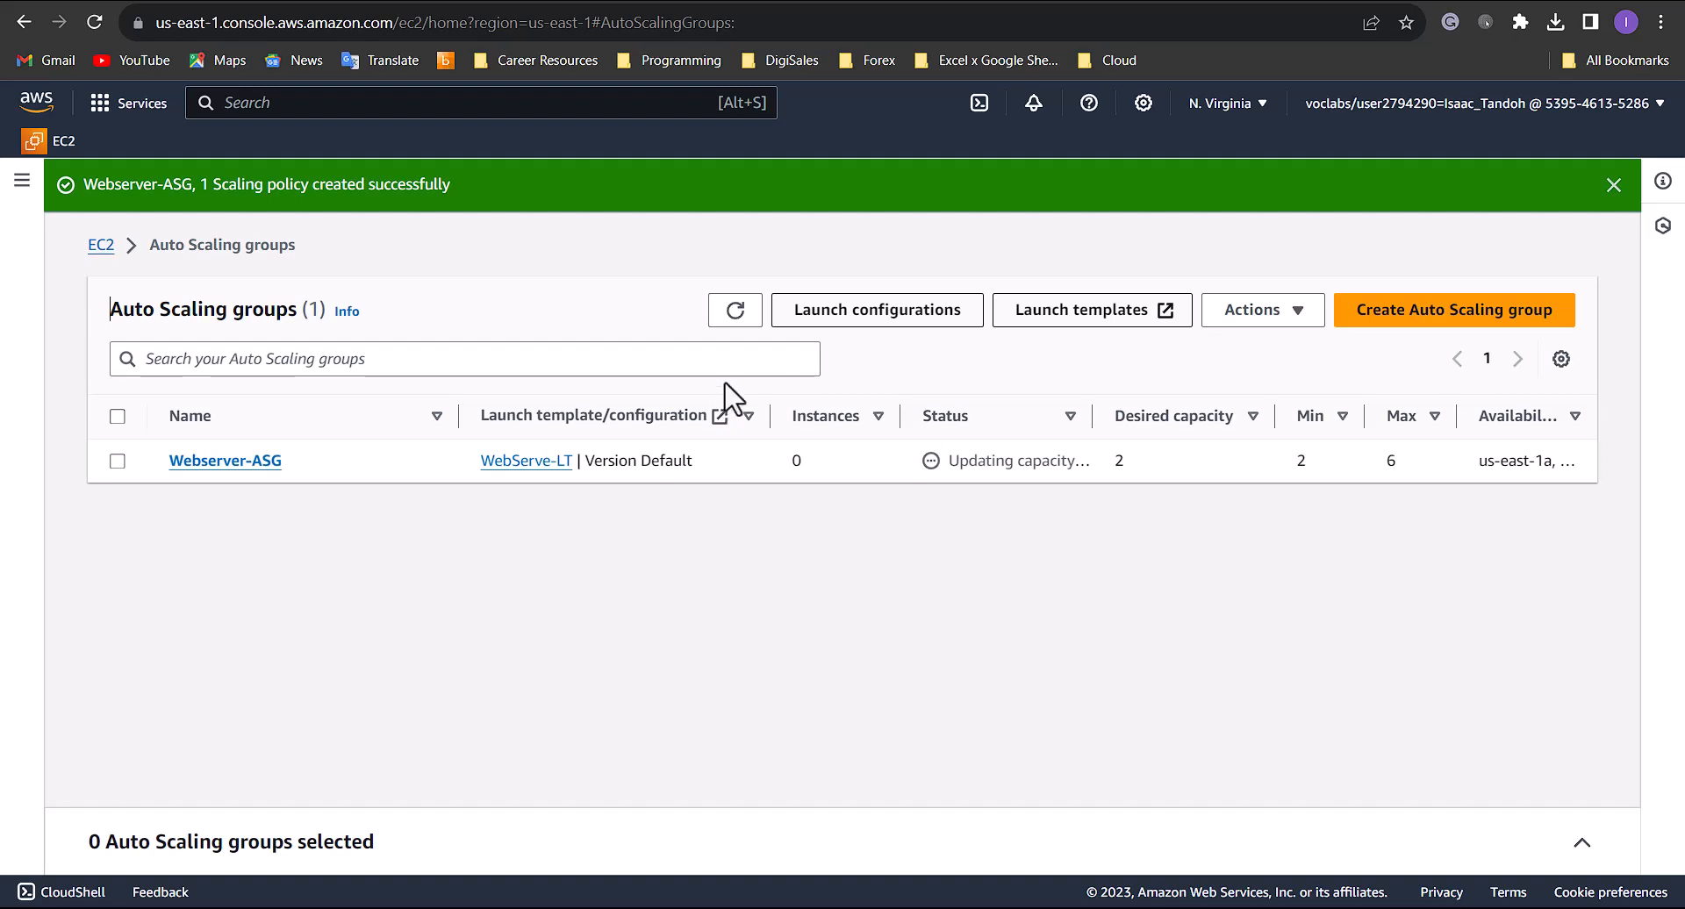
- Refresh the Auto Scaling group list and examine the activity history of Webserver-ASG
click(733, 318)
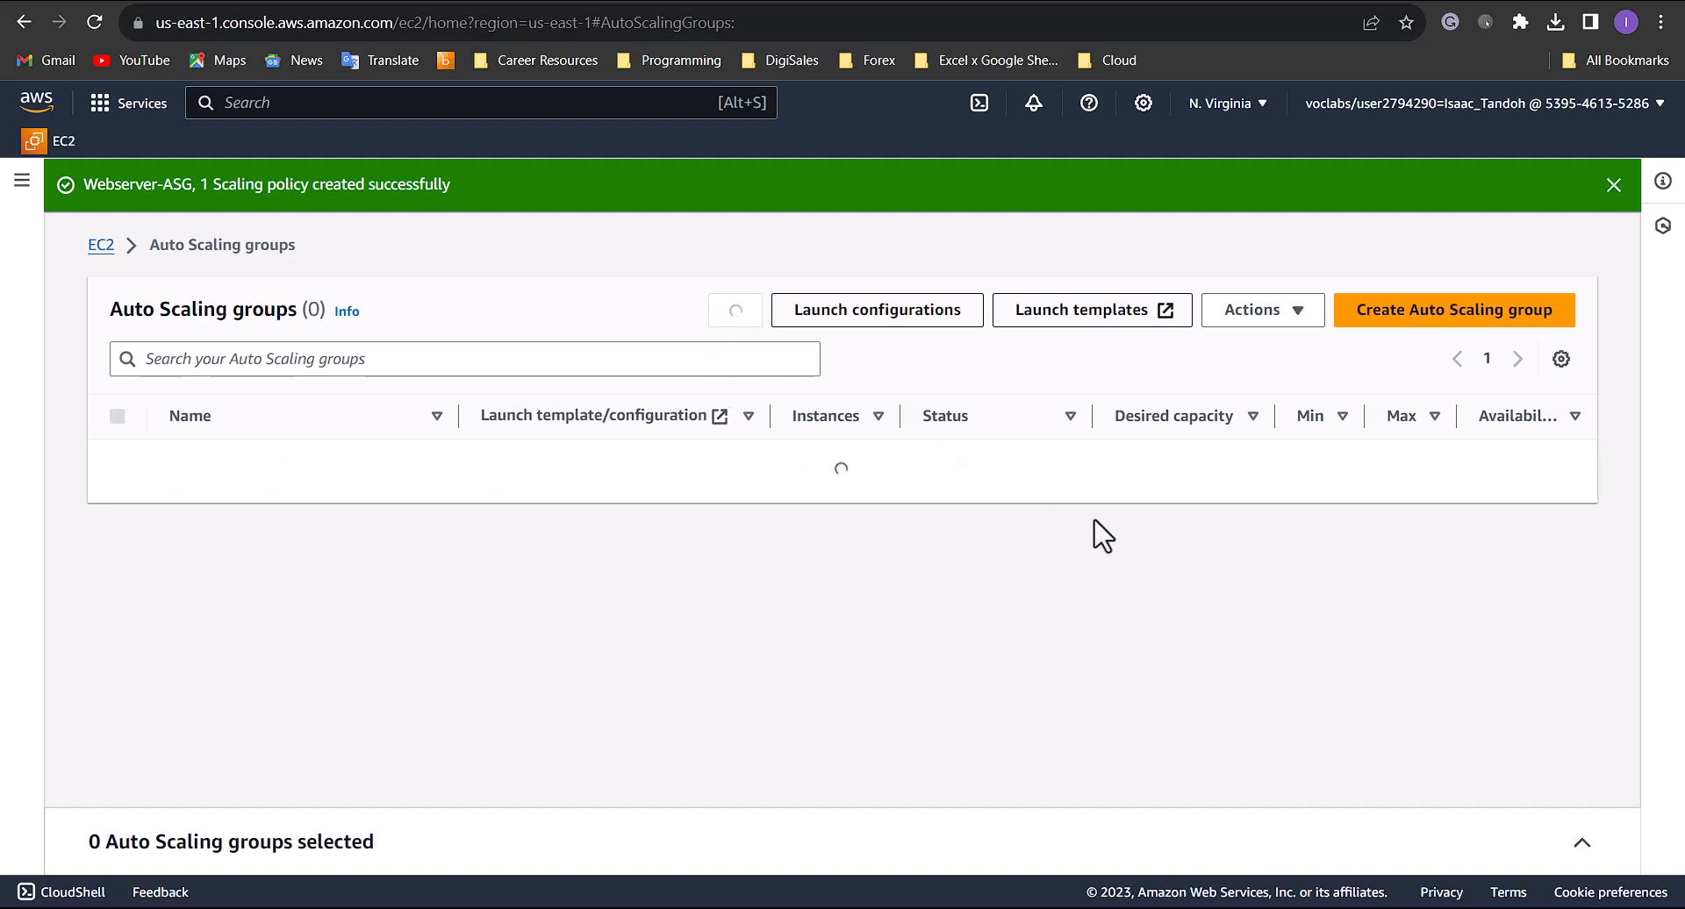
click(118, 461)
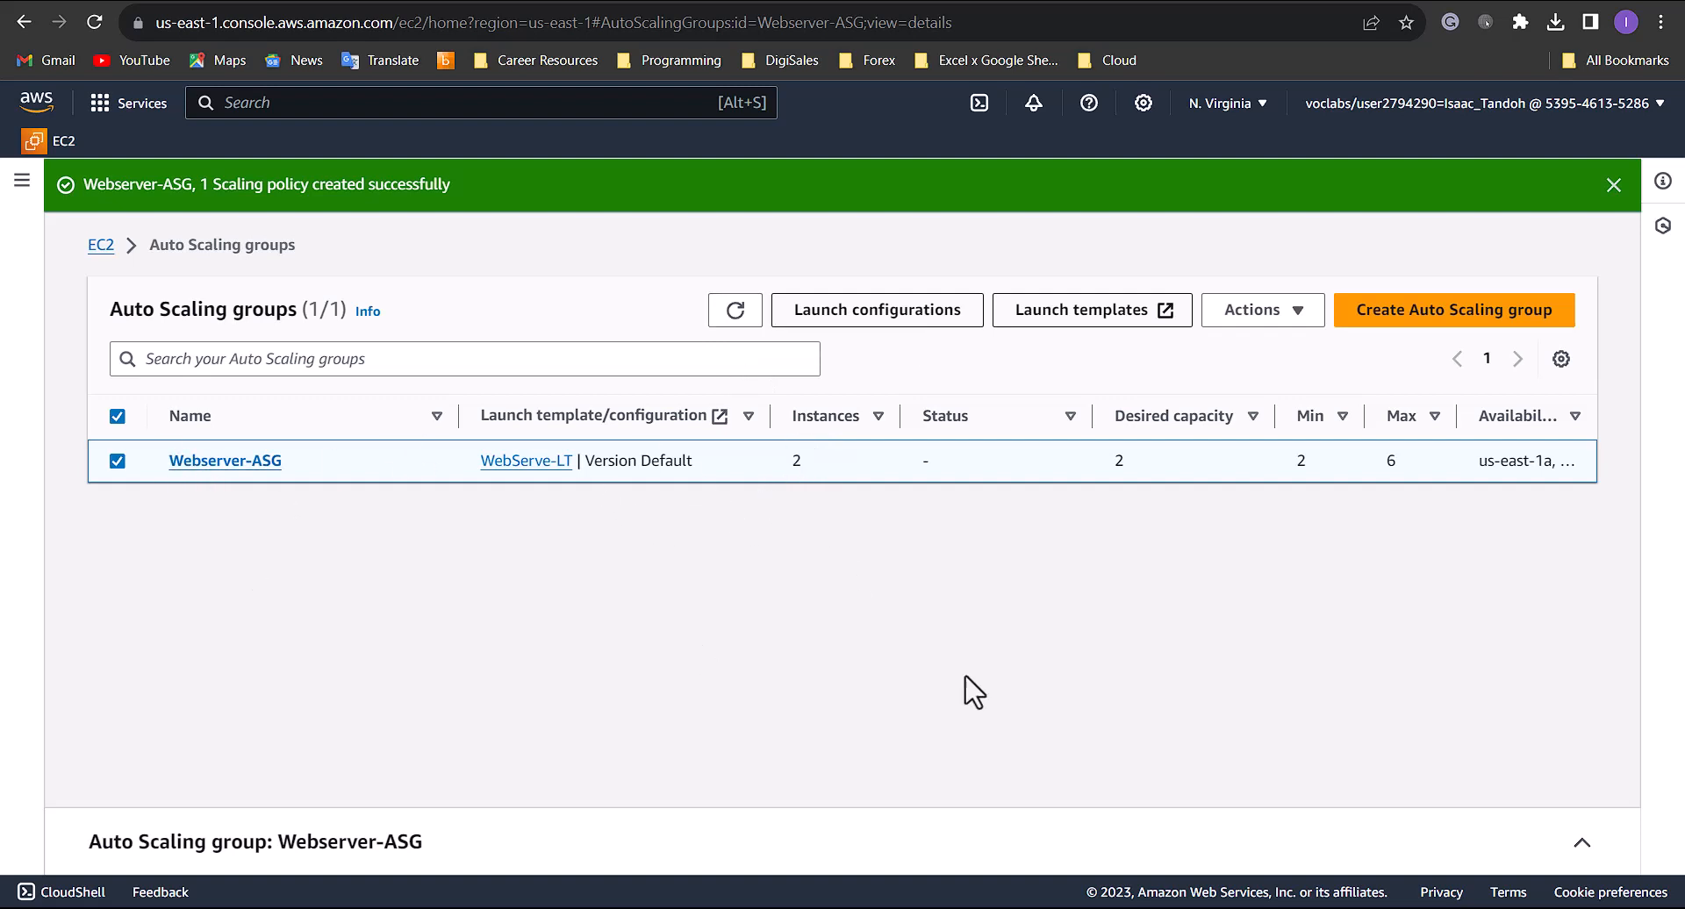
click(1576, 837)
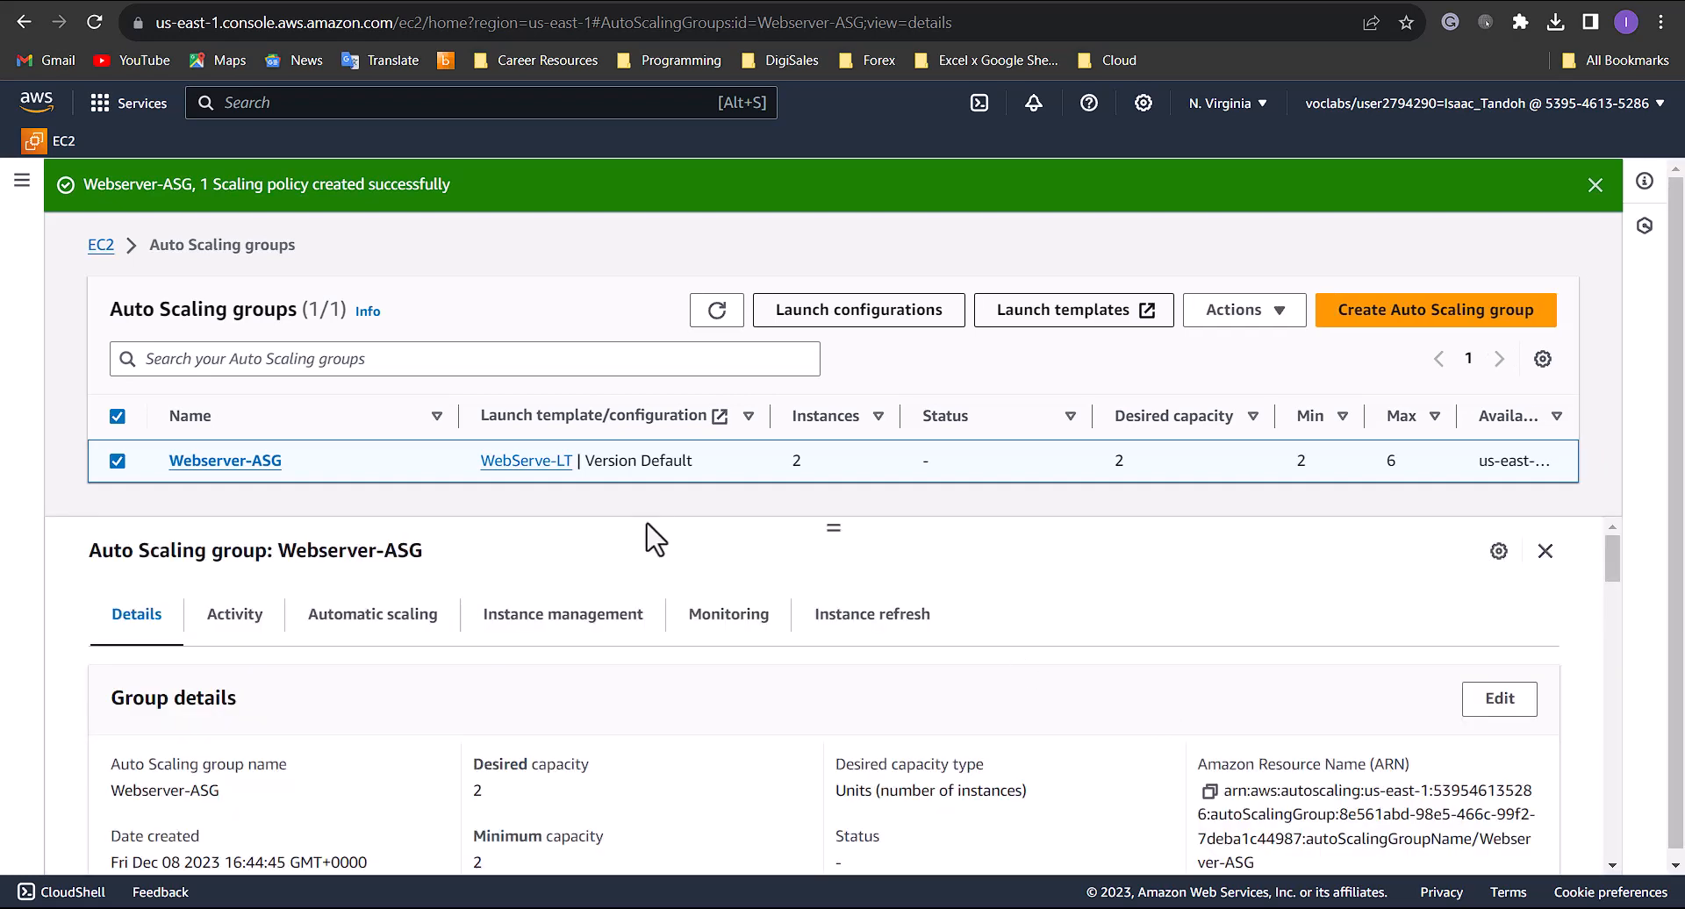
click(242, 625)
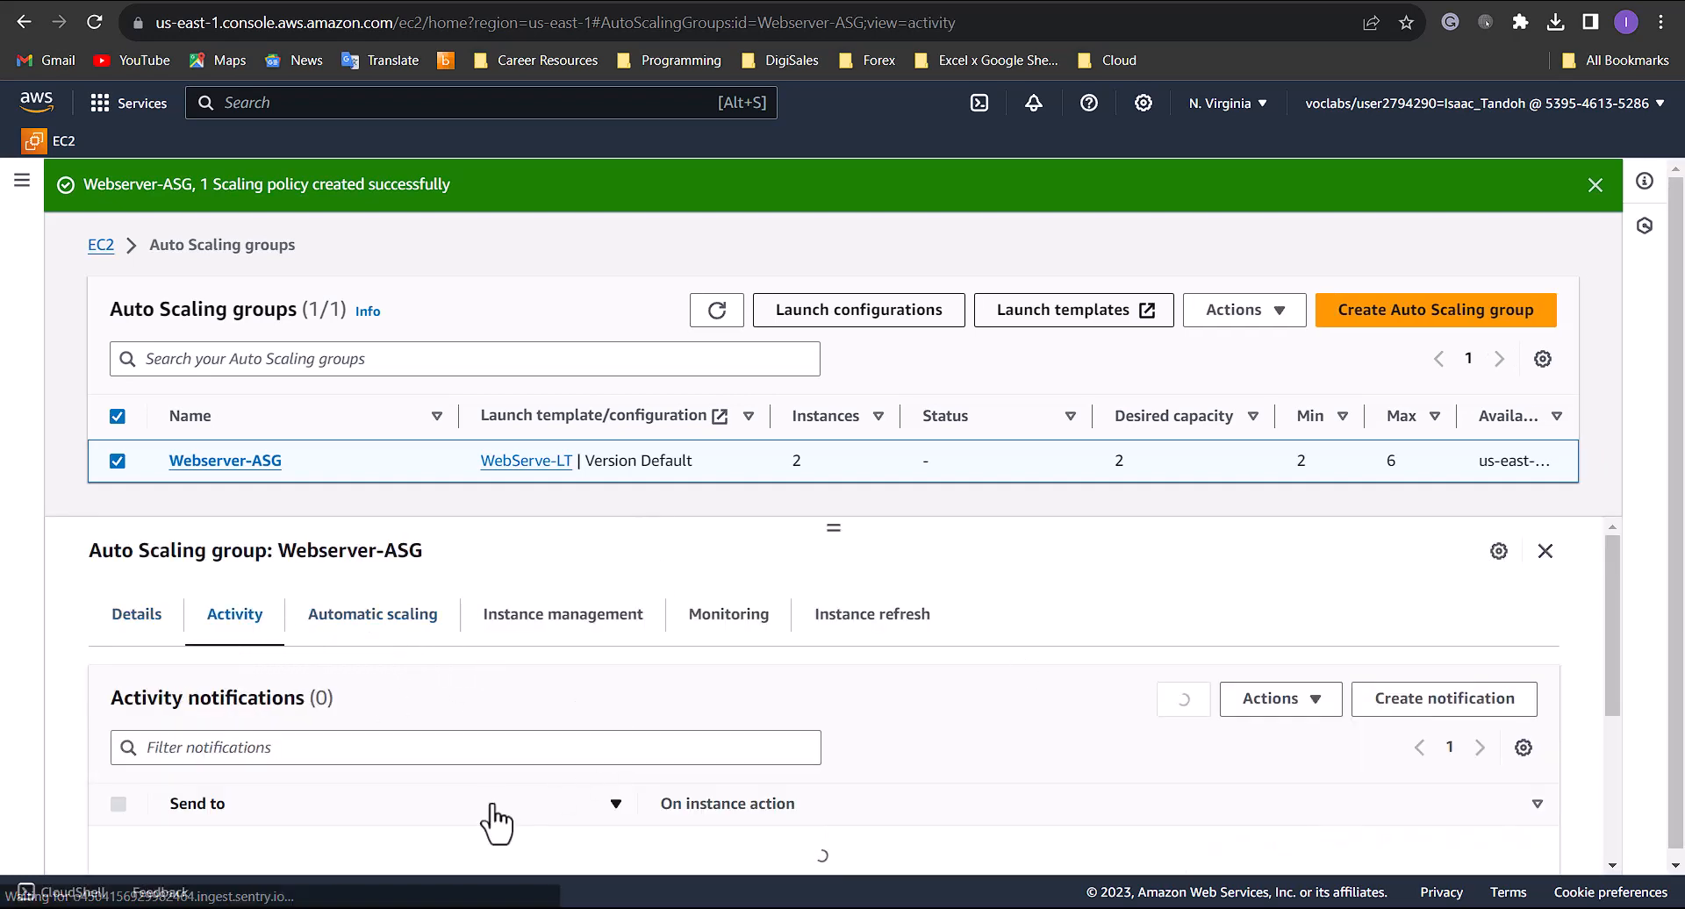
scroll(474, 781, down, 5)
scroll(401, 770, down, 2)
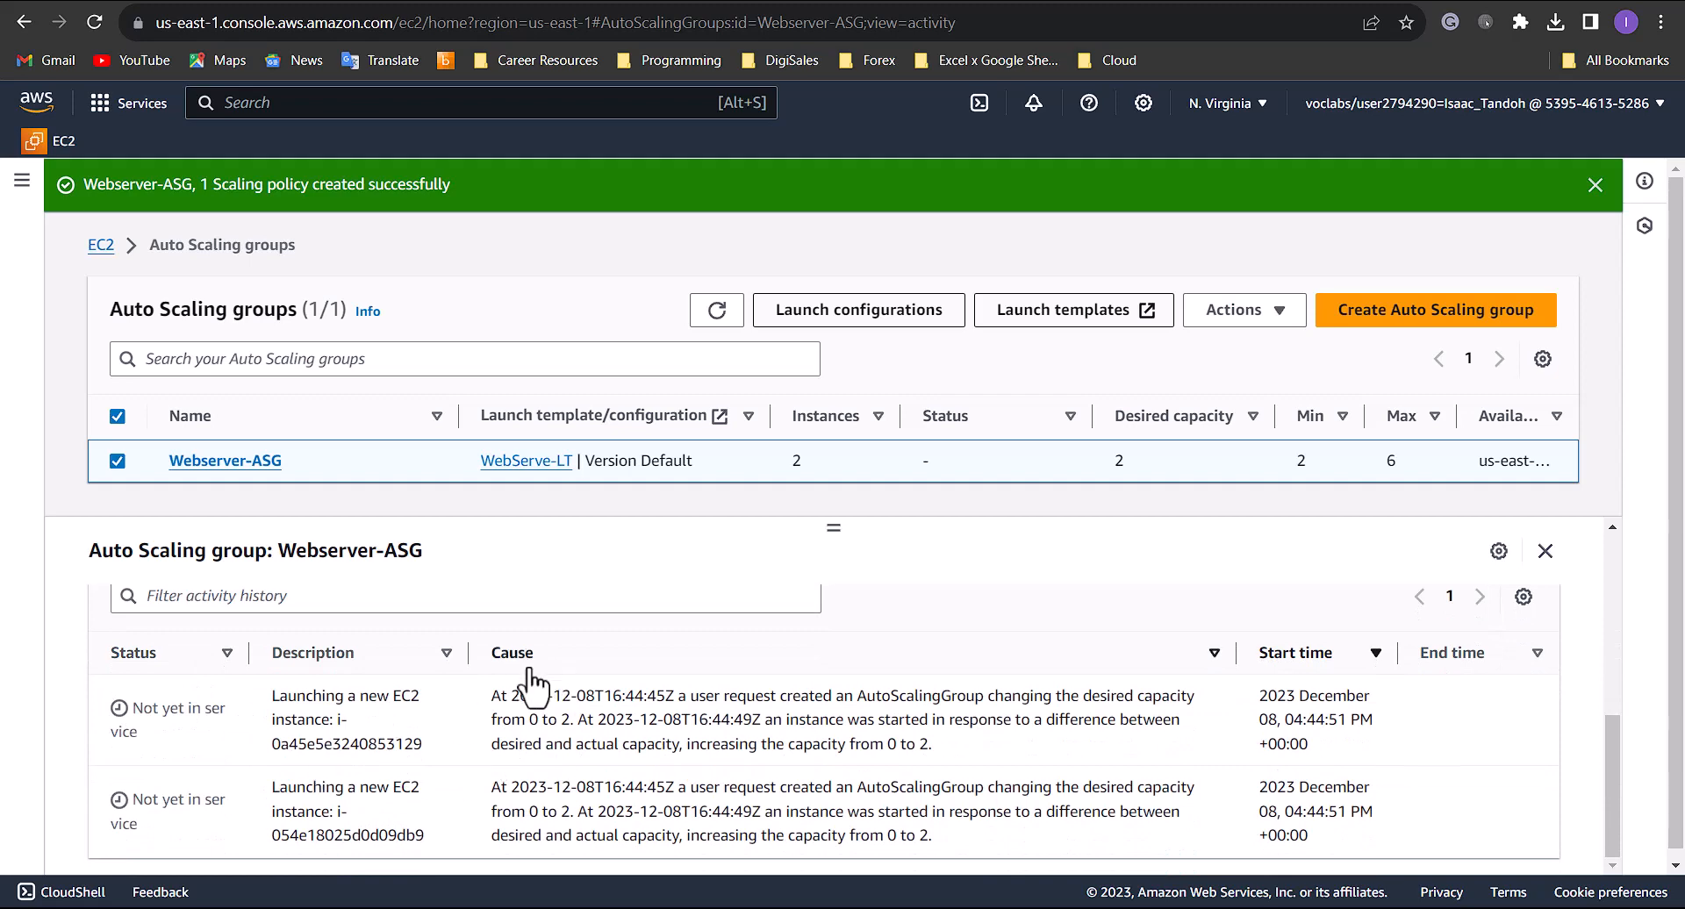
- Start creating an Application Load Balancer and name it WebServer-LB
click(16, 195)
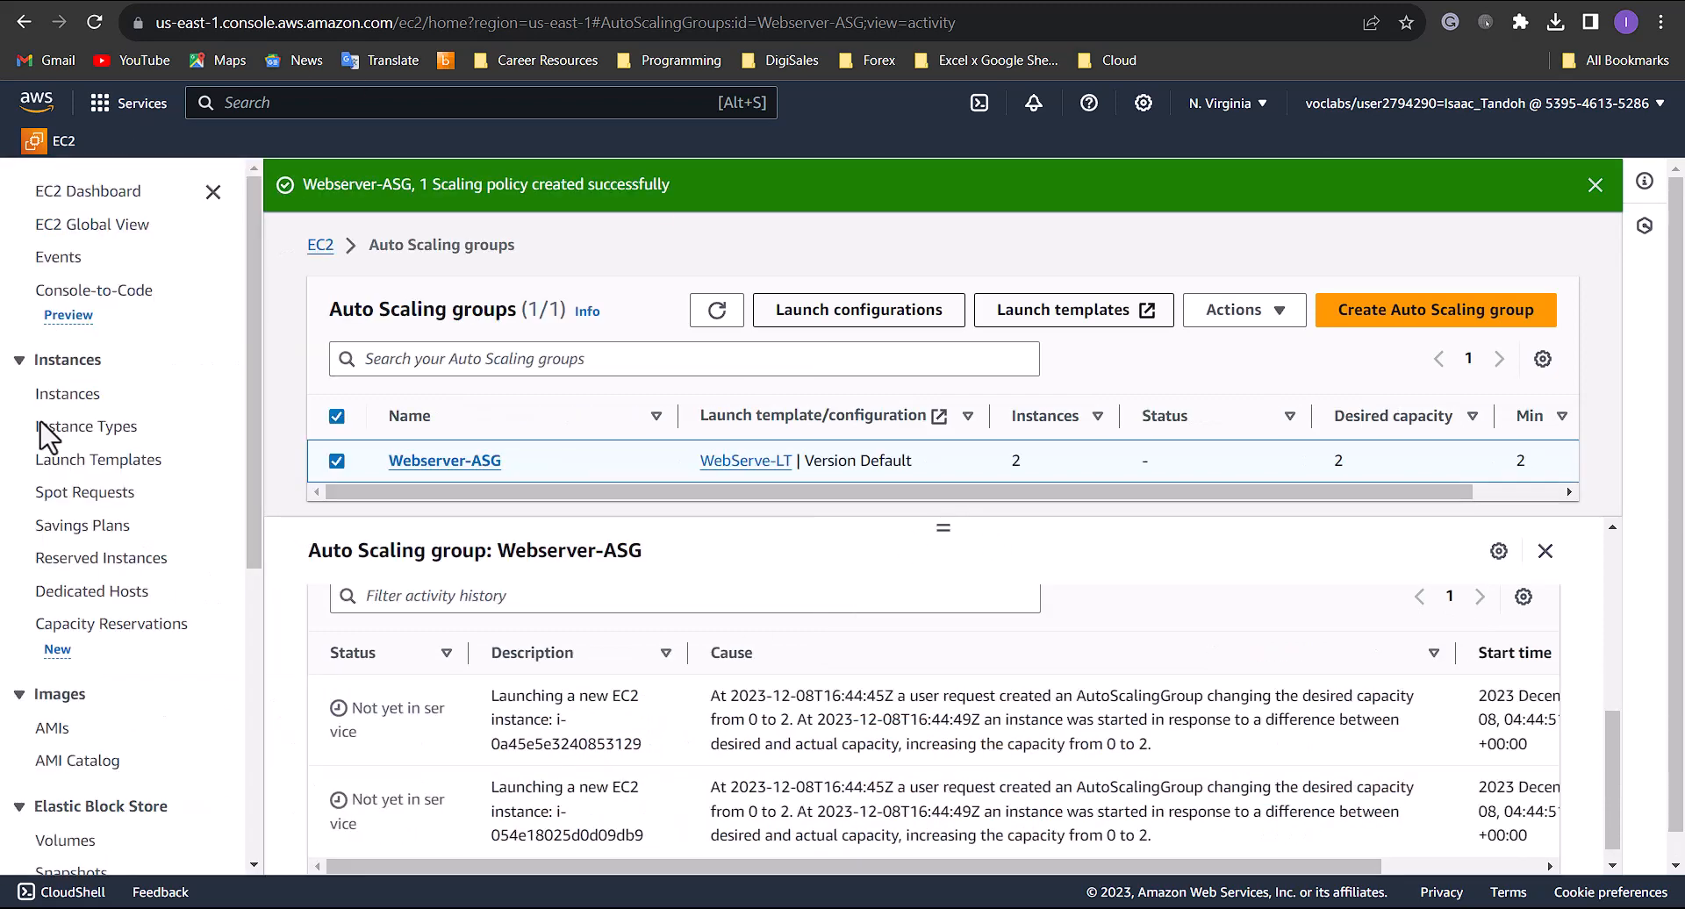
scroll(79, 526, down, 6)
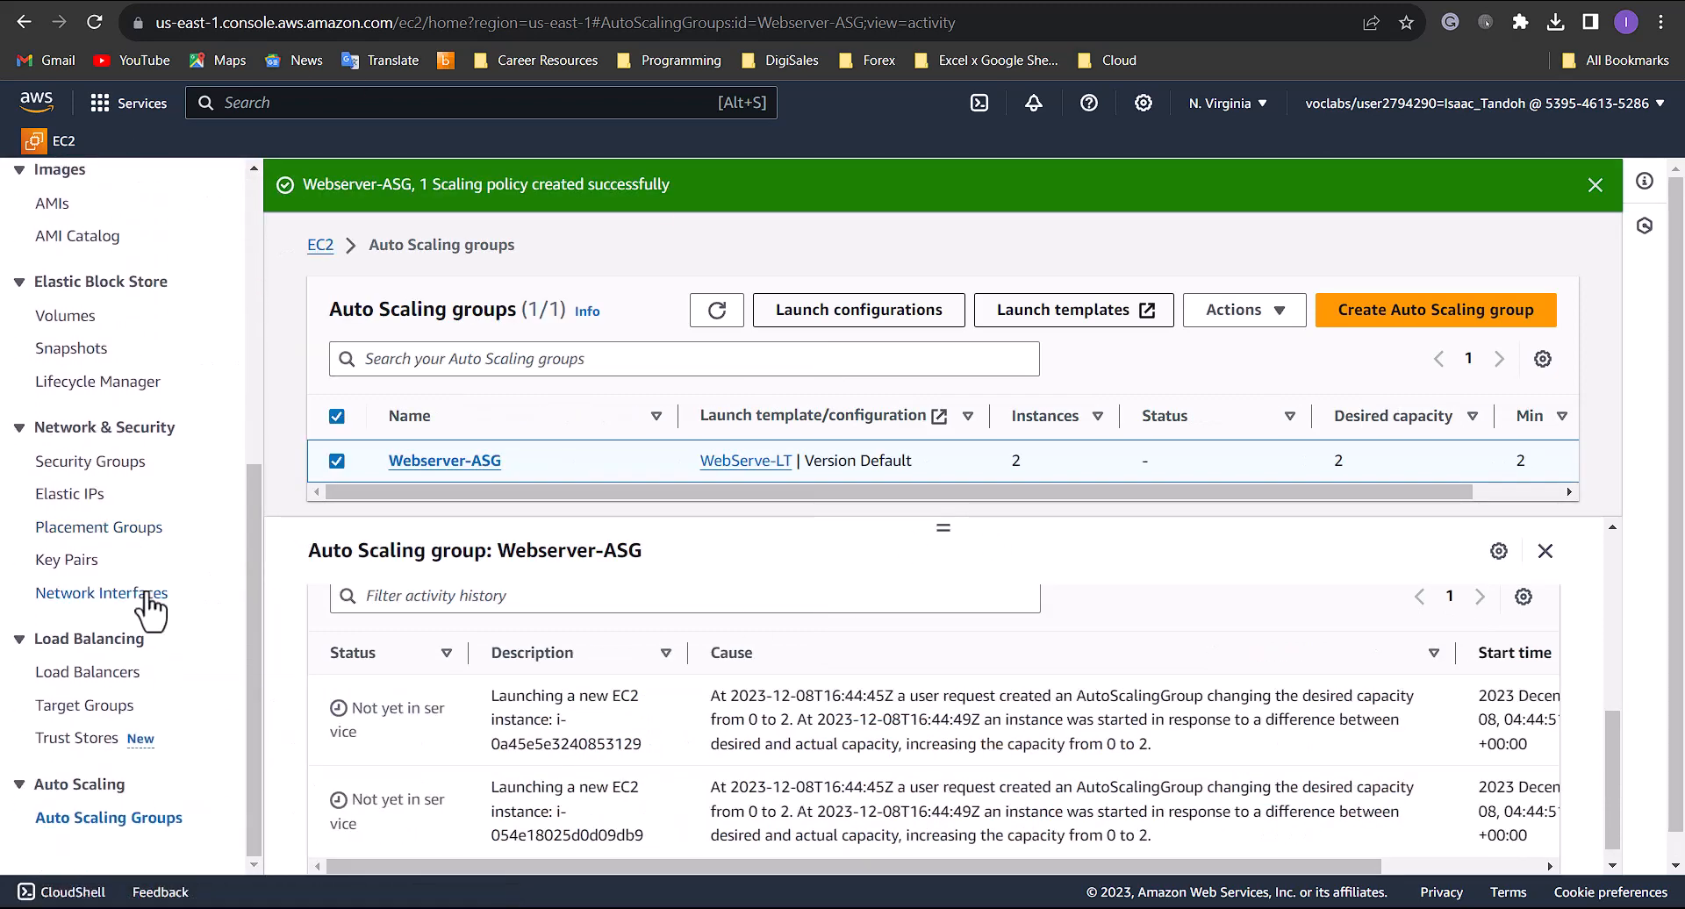
click(132, 676)
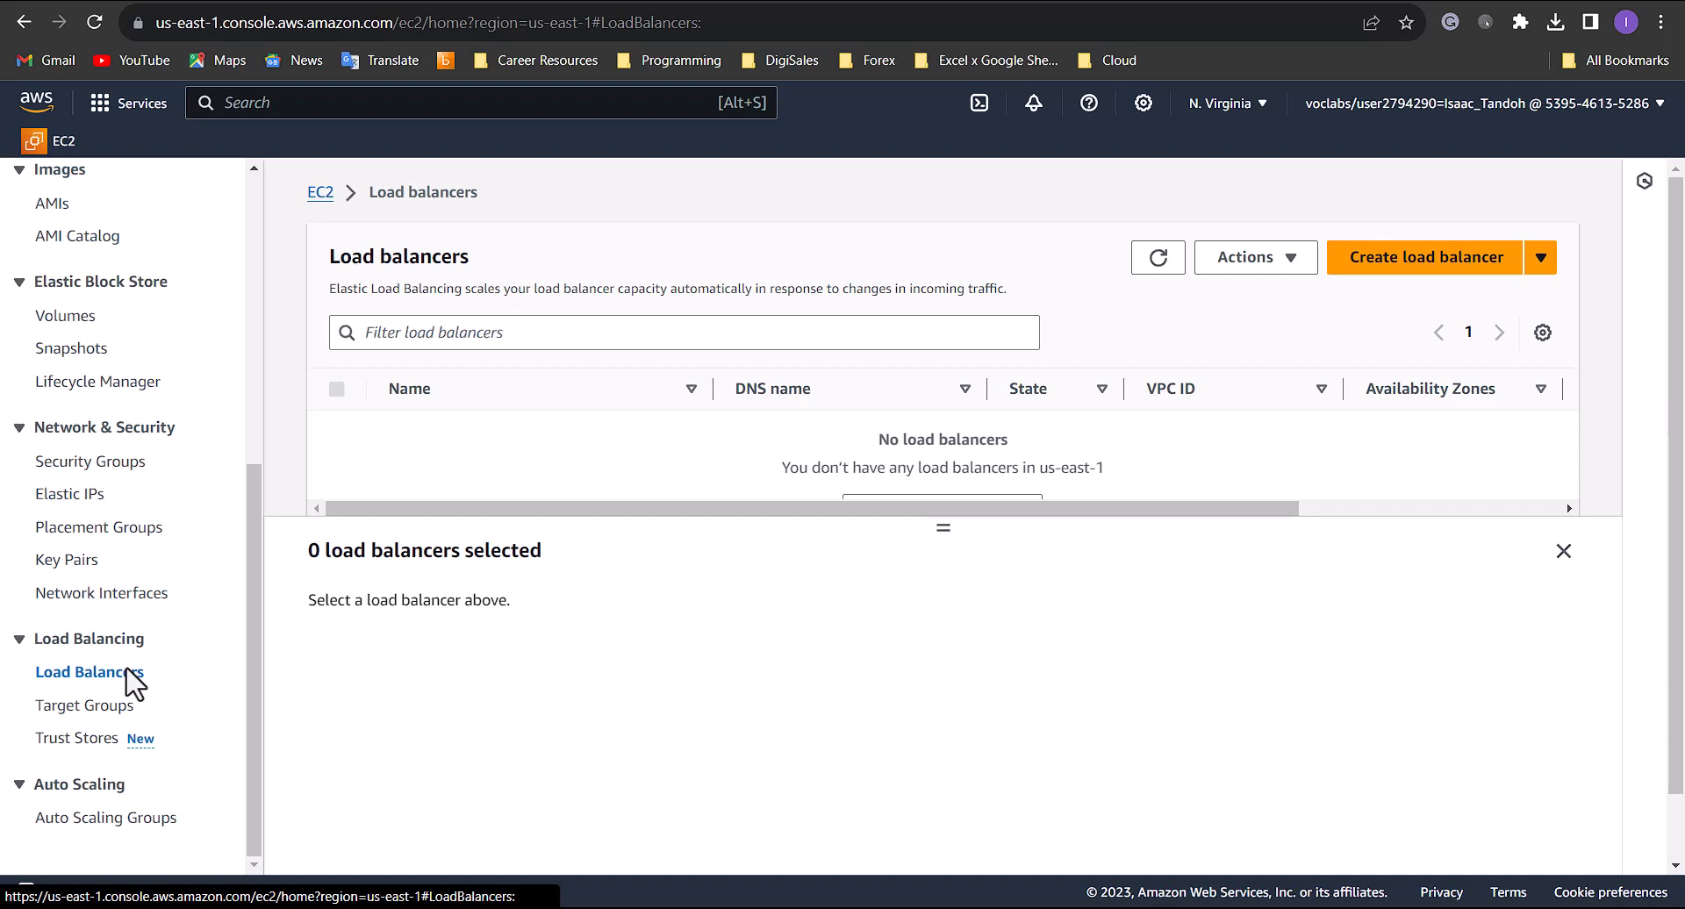
click(1411, 268)
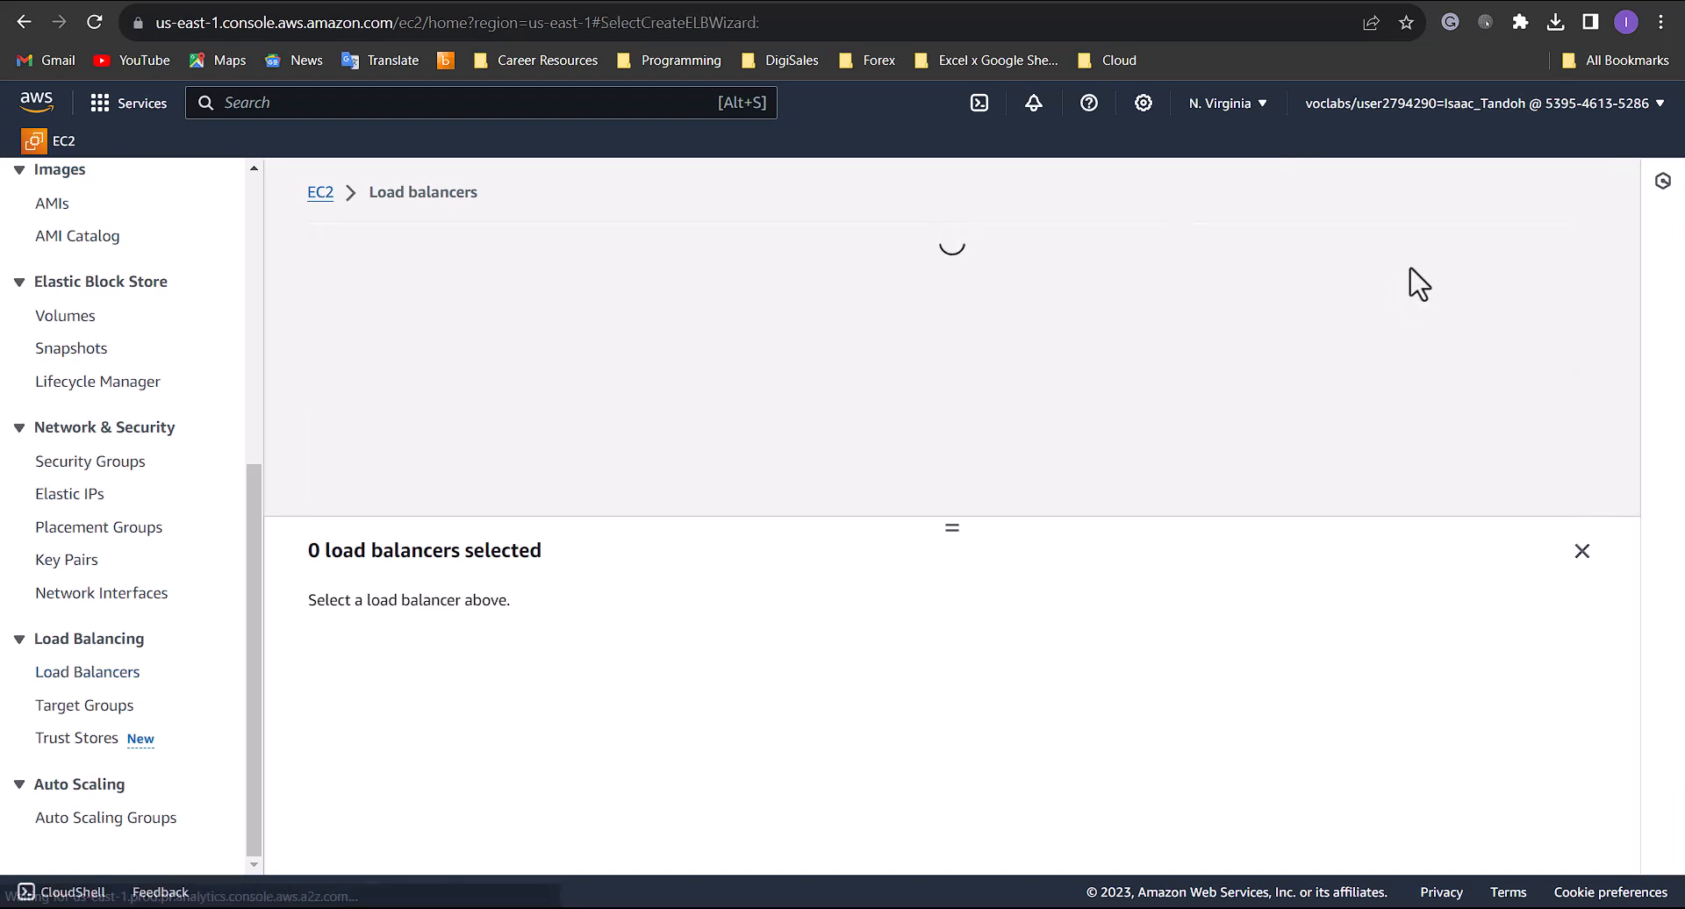
scroll(173, 601, down, 5)
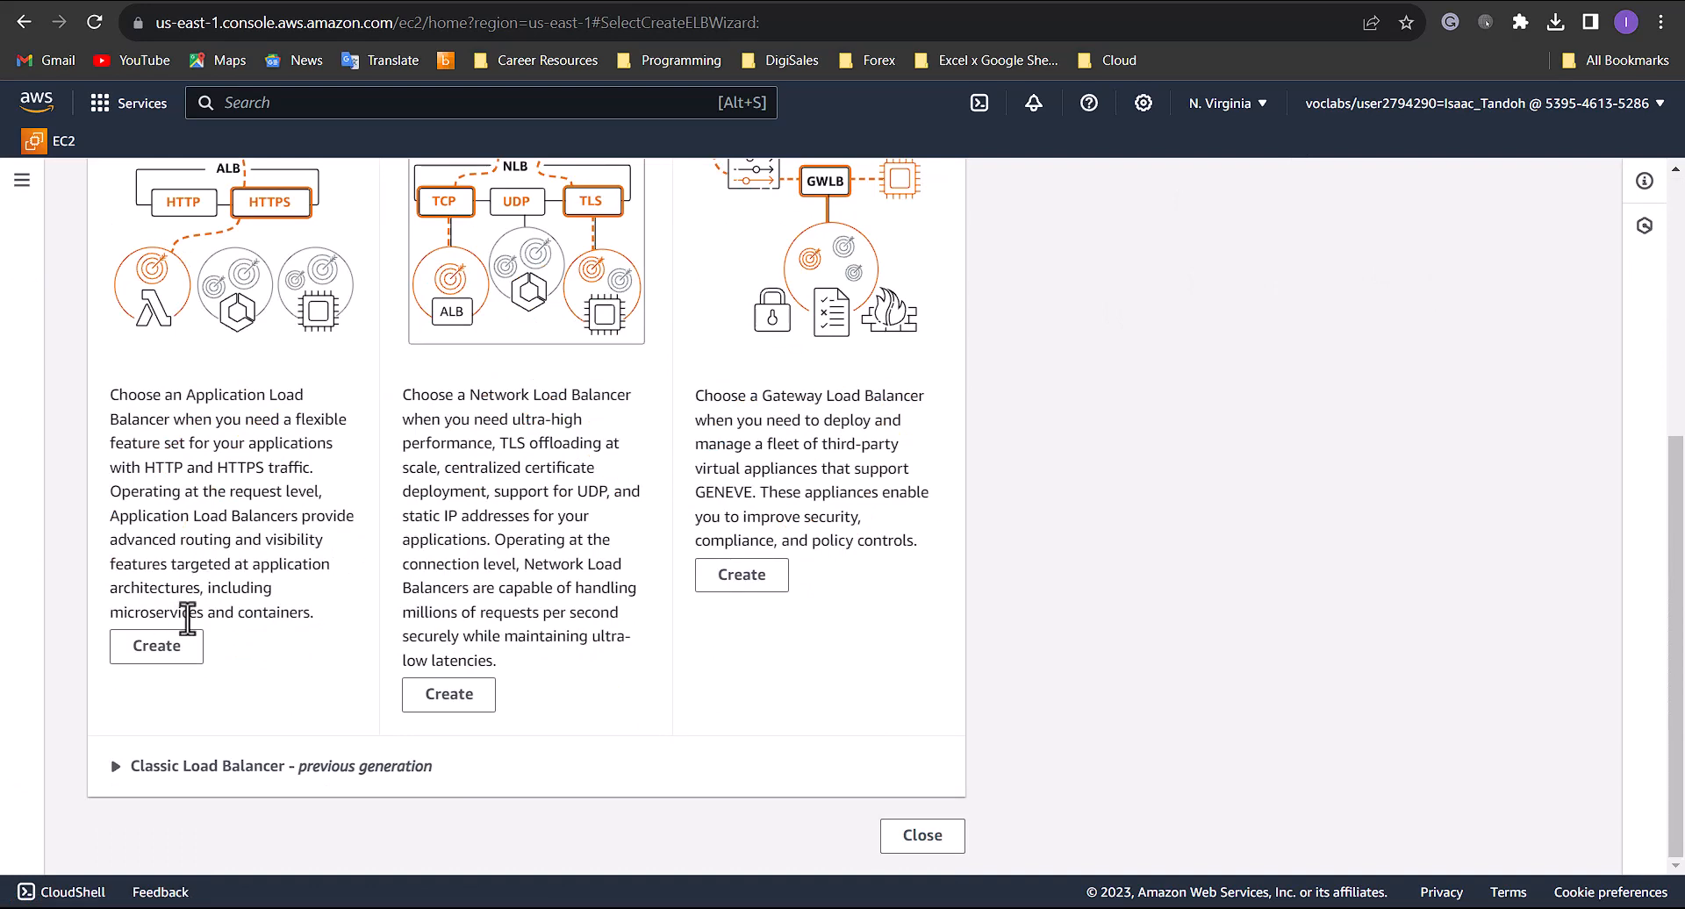
click(158, 654)
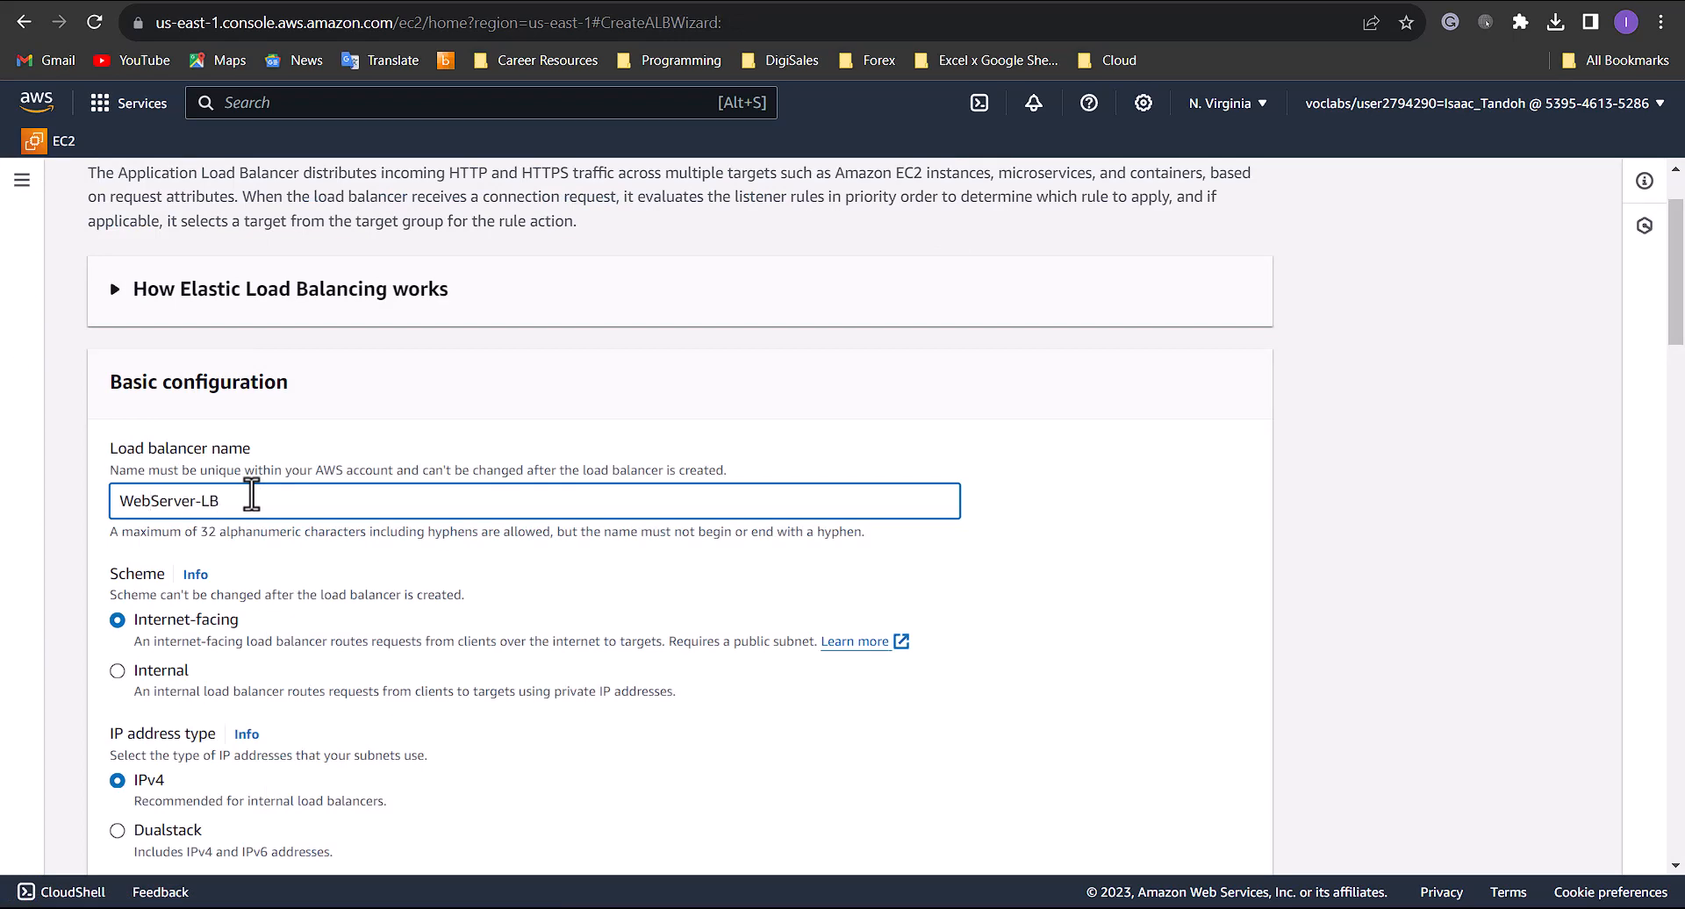
- Keep the internet-facing IPv4 defaults and set the load balancer's VPC to Lab VPC
scroll(275, 399, down, 6)
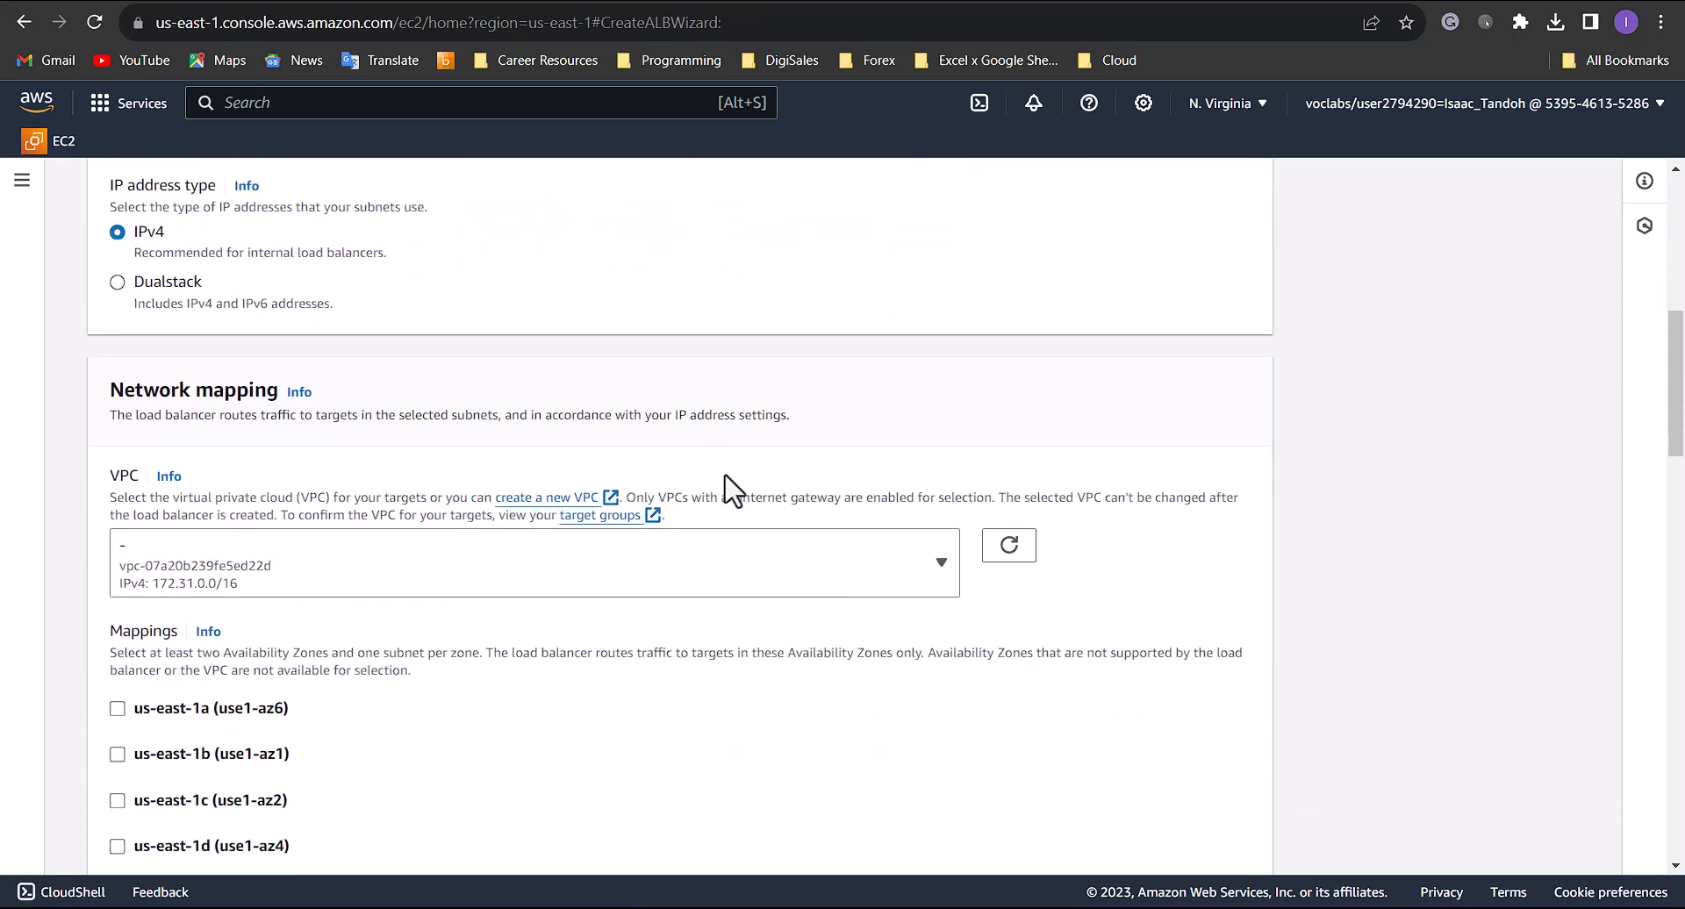
click(803, 570)
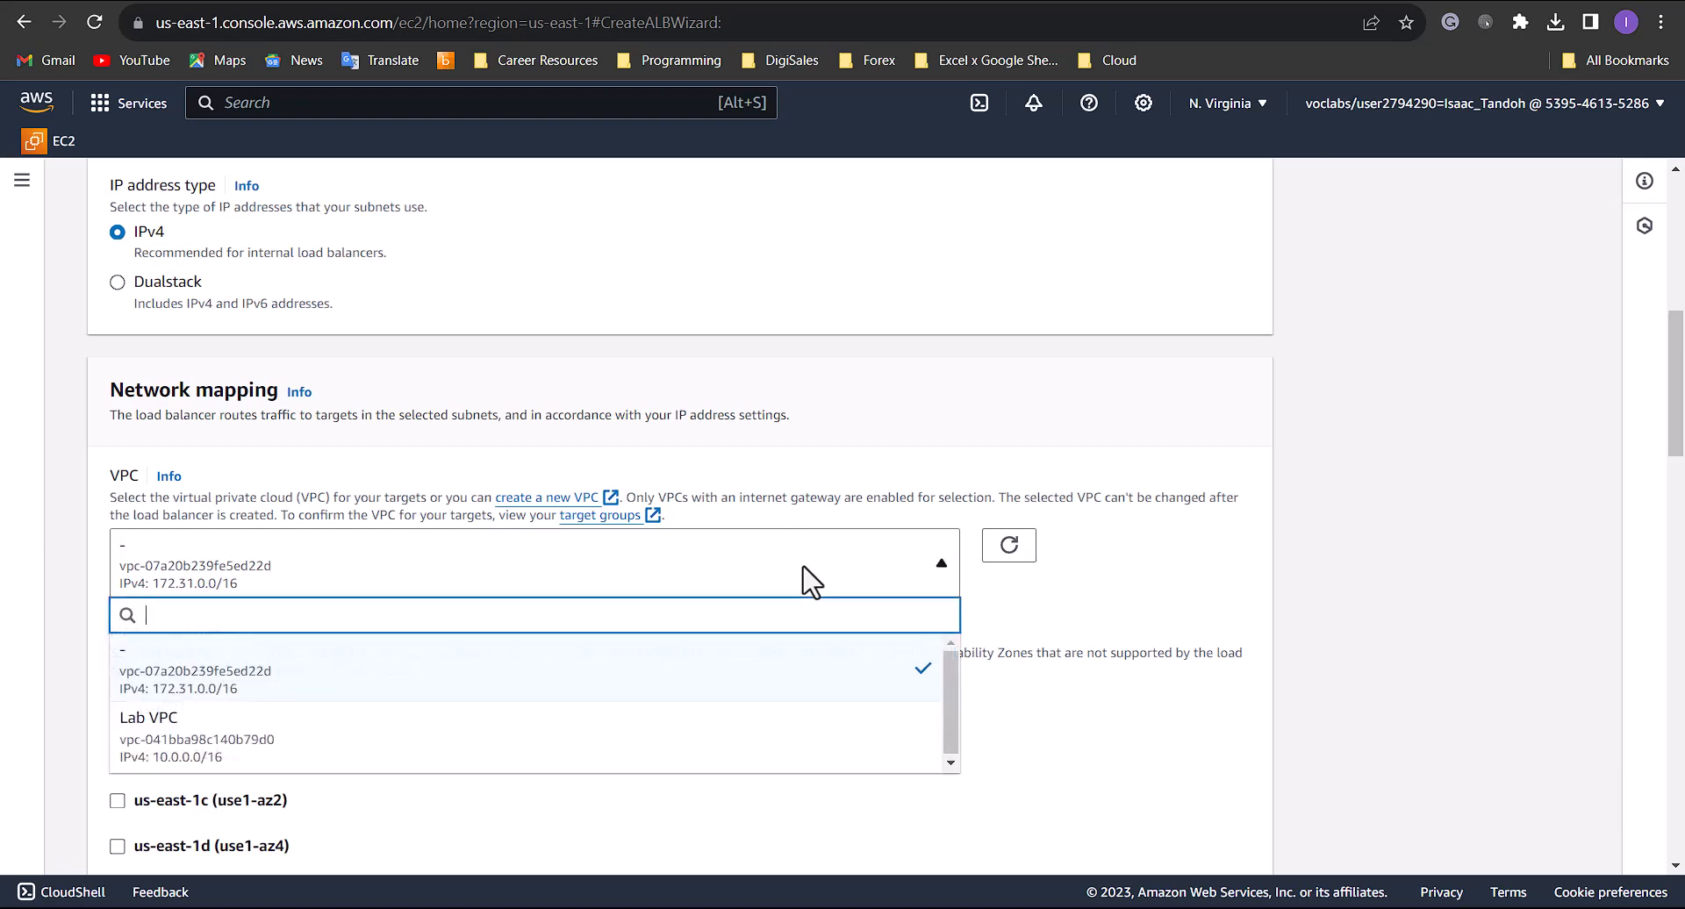
click(173, 761)
- Map the load balancer to us-east-1a with Public Subnet 1 and us-east-1b with Public Subnet 2
scroll(406, 553, down, 2)
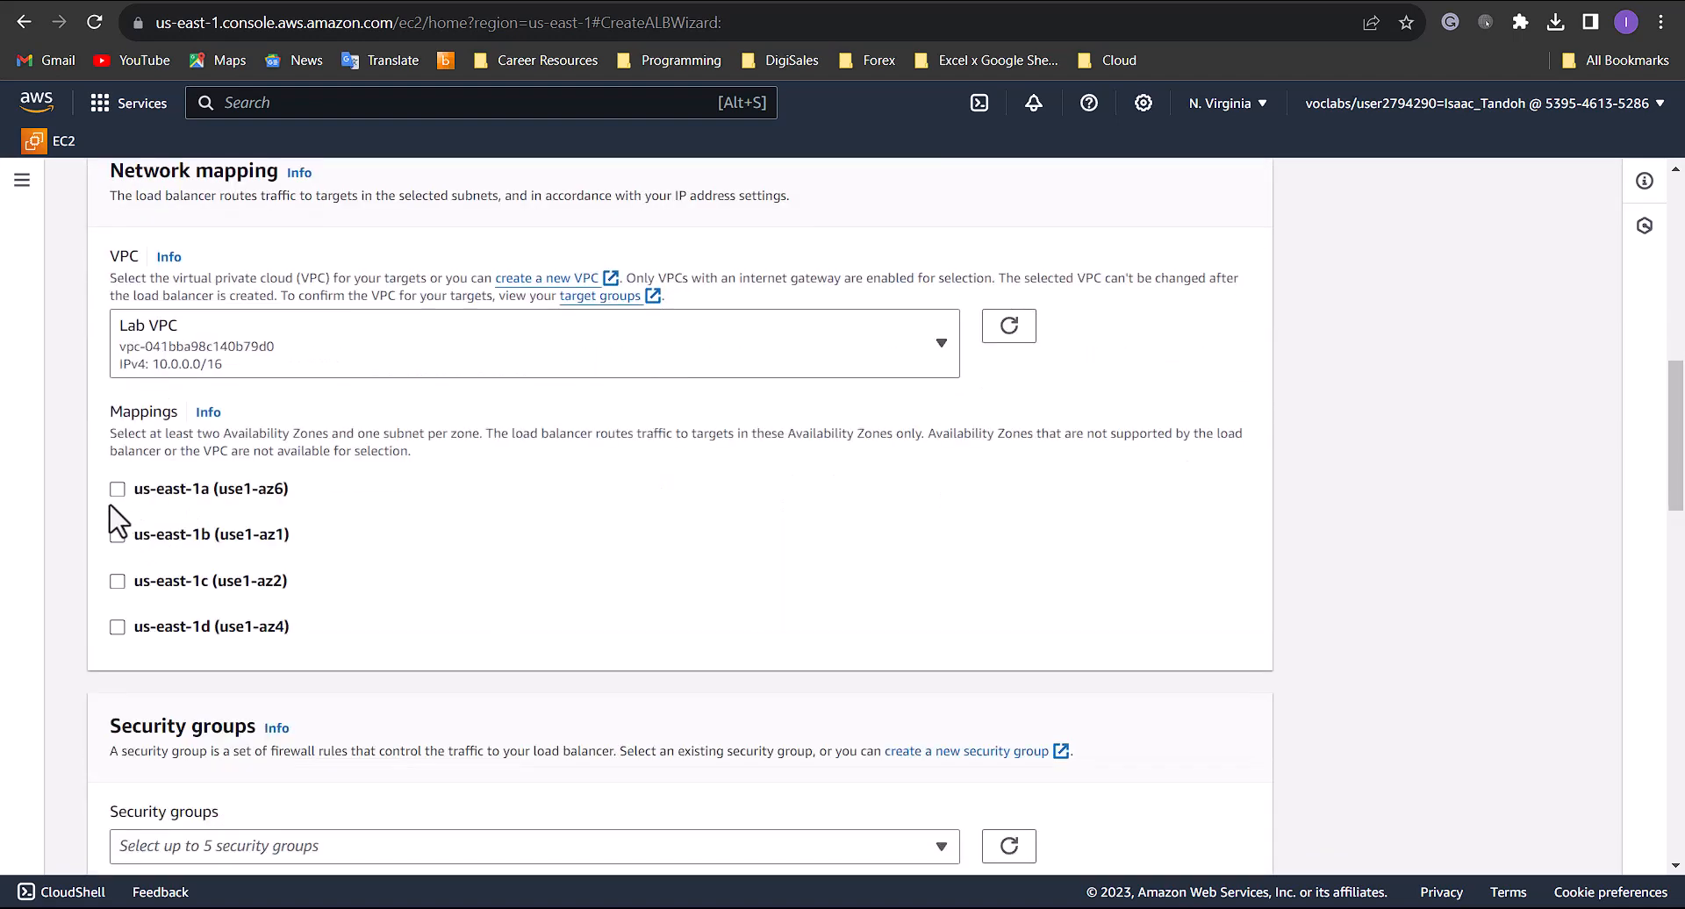
click(117, 489)
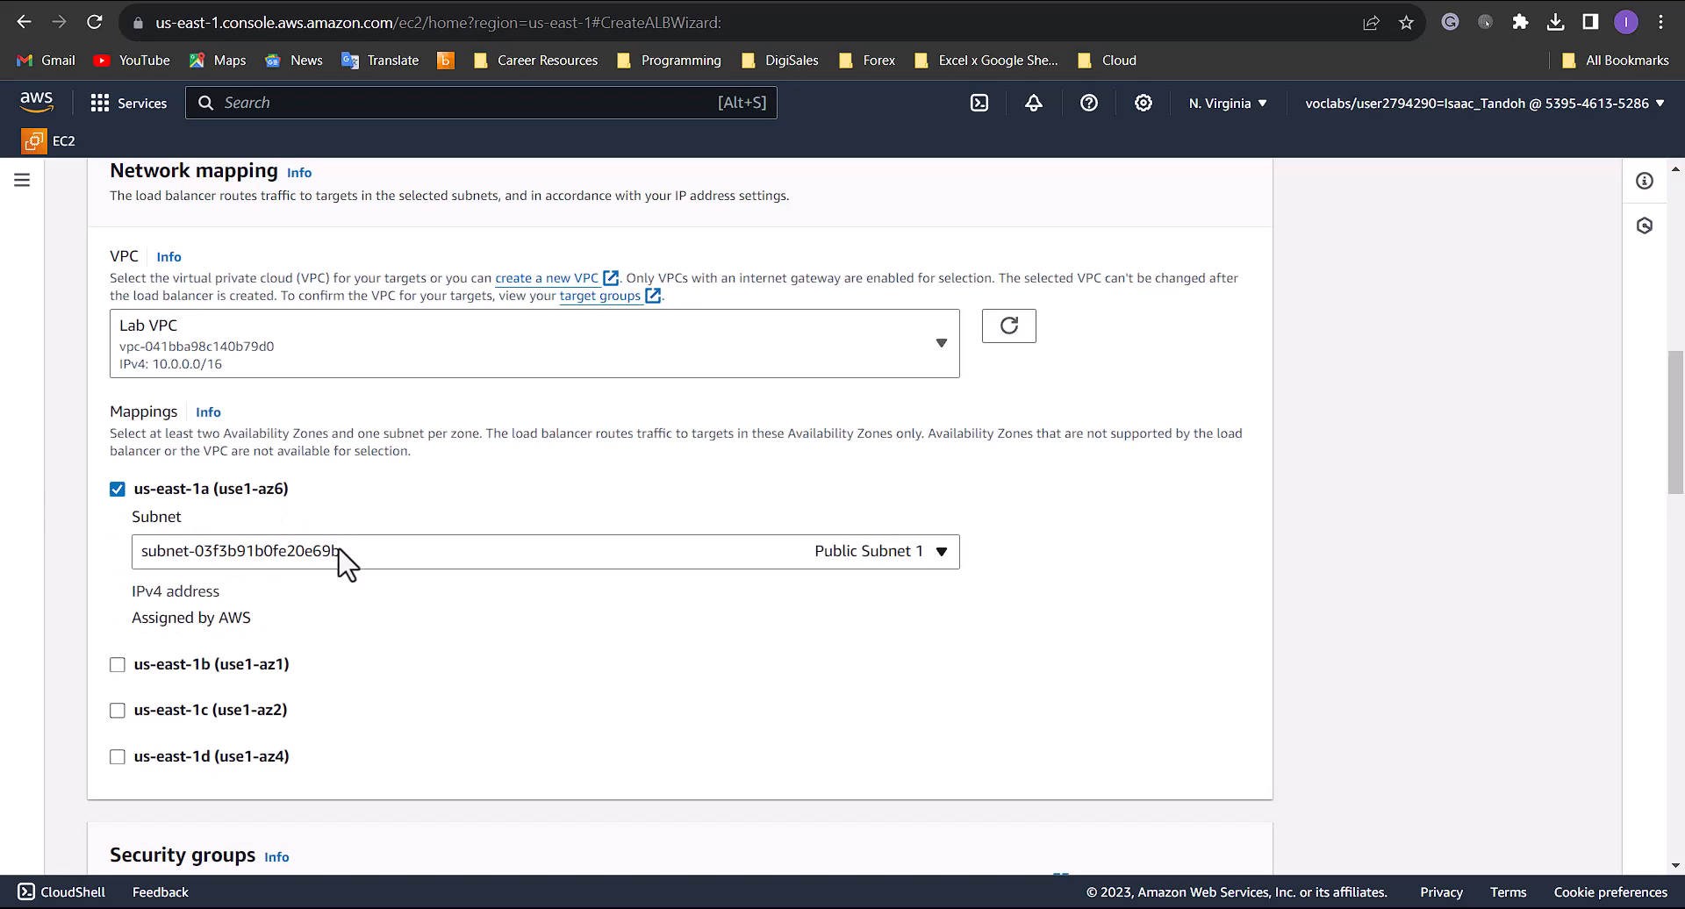
click(344, 550)
click(344, 553)
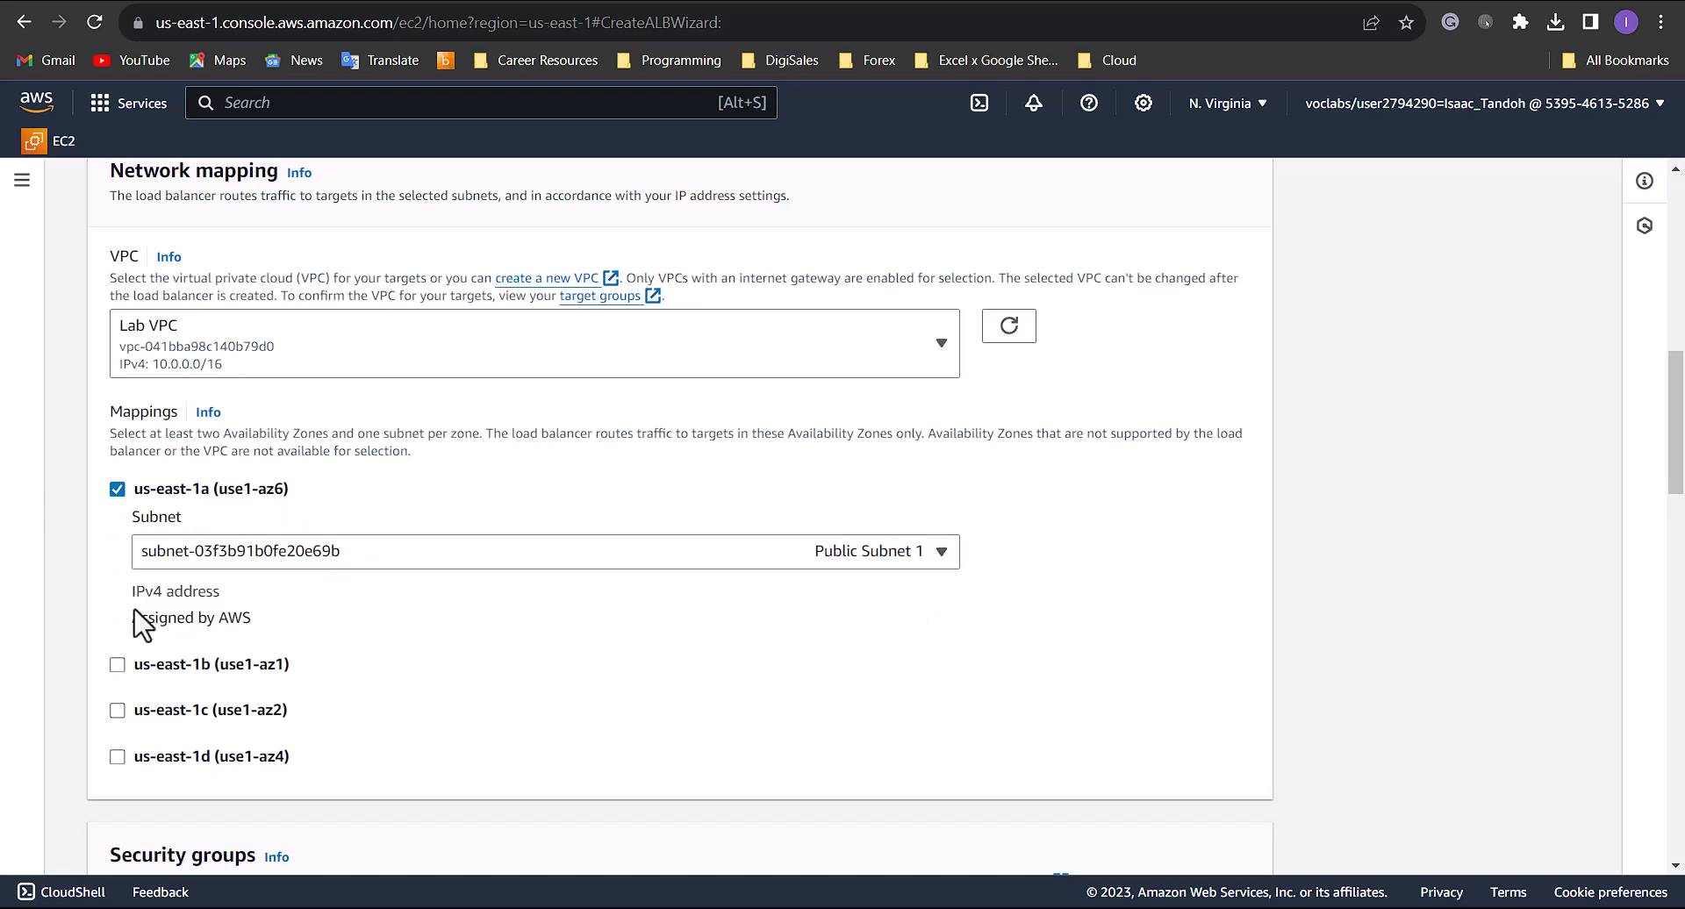
click(118, 666)
scroll(746, 650, down, 2)
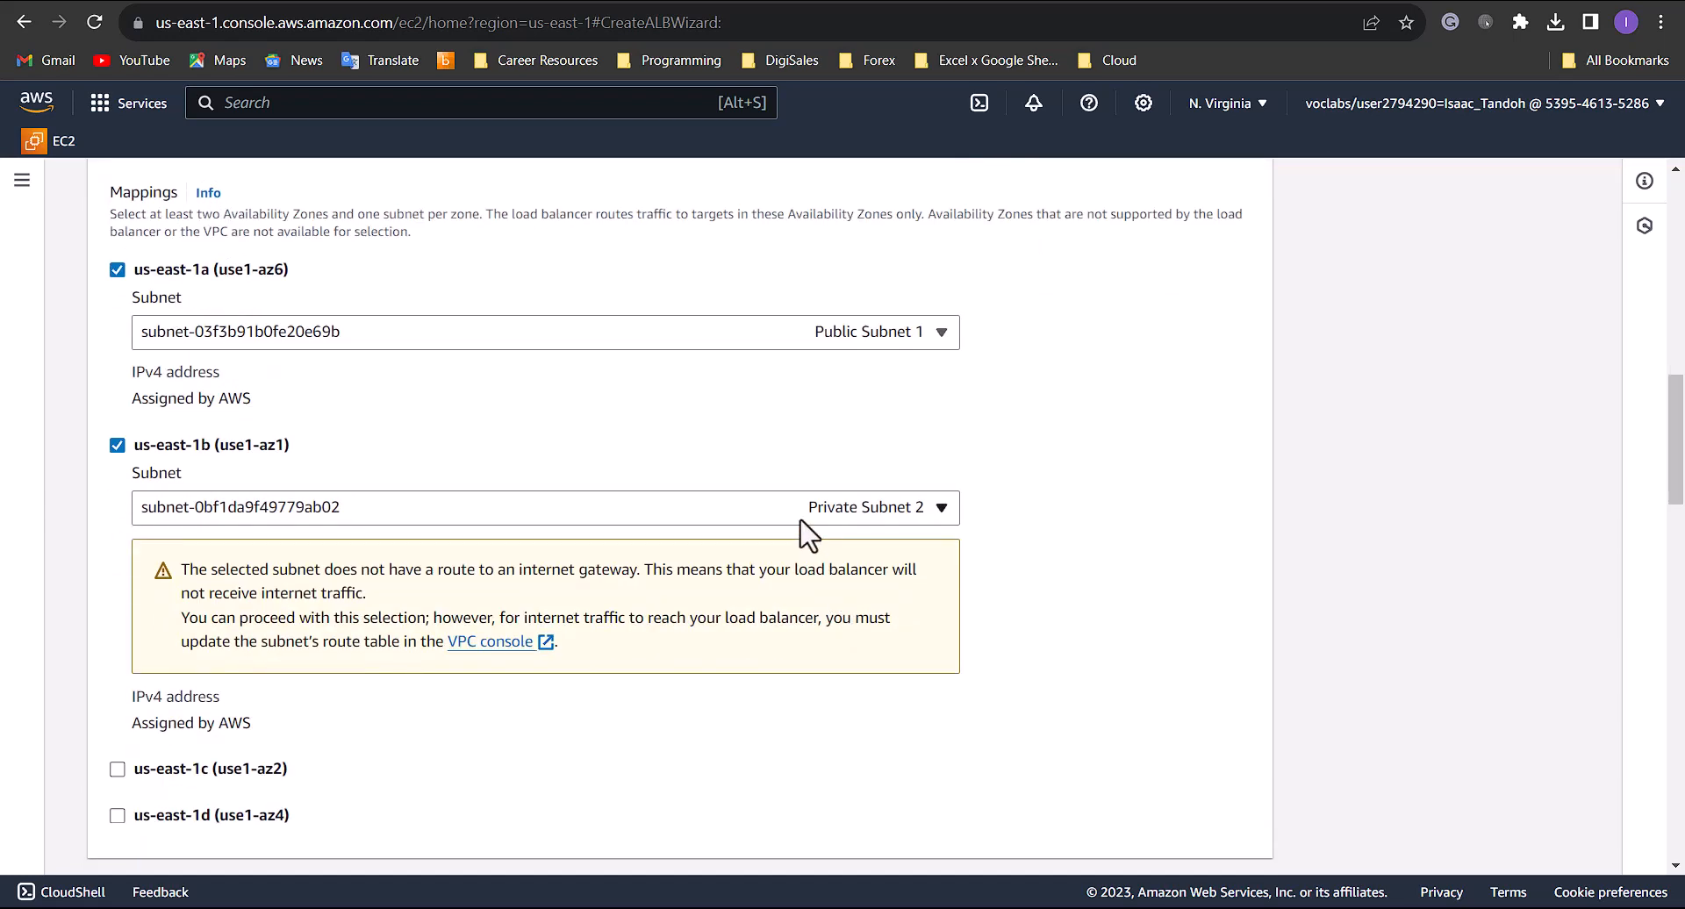
click(801, 518)
click(834, 573)
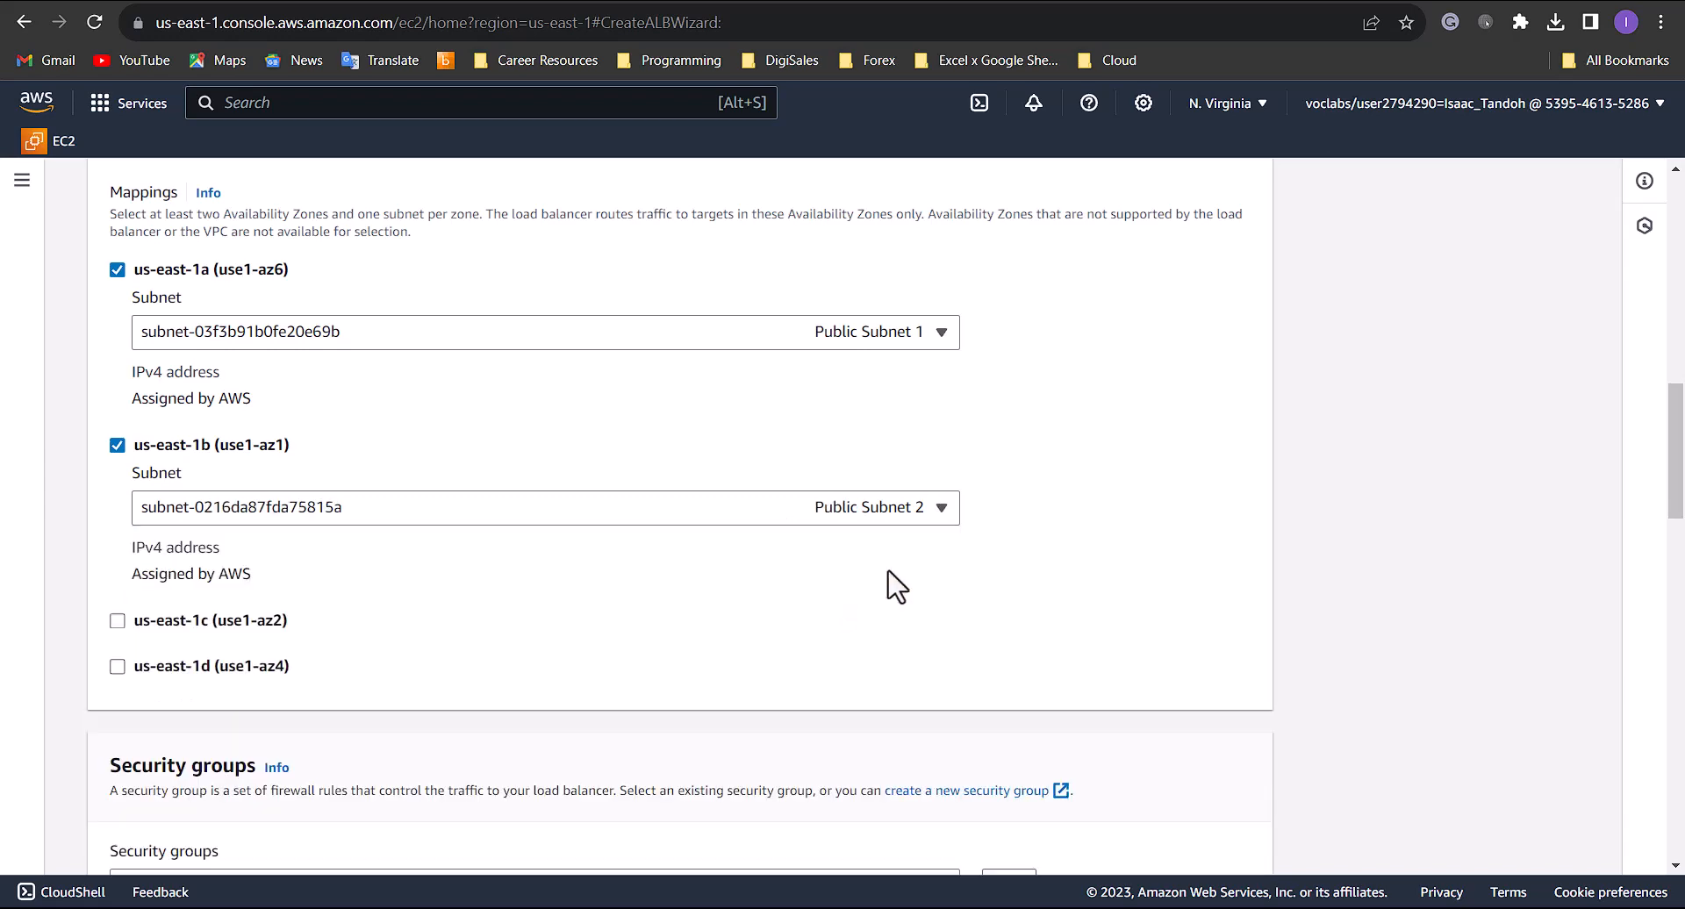
- Start a new security group for the load balancer and name it WebServer-LB
scroll(896, 586, down, 5)
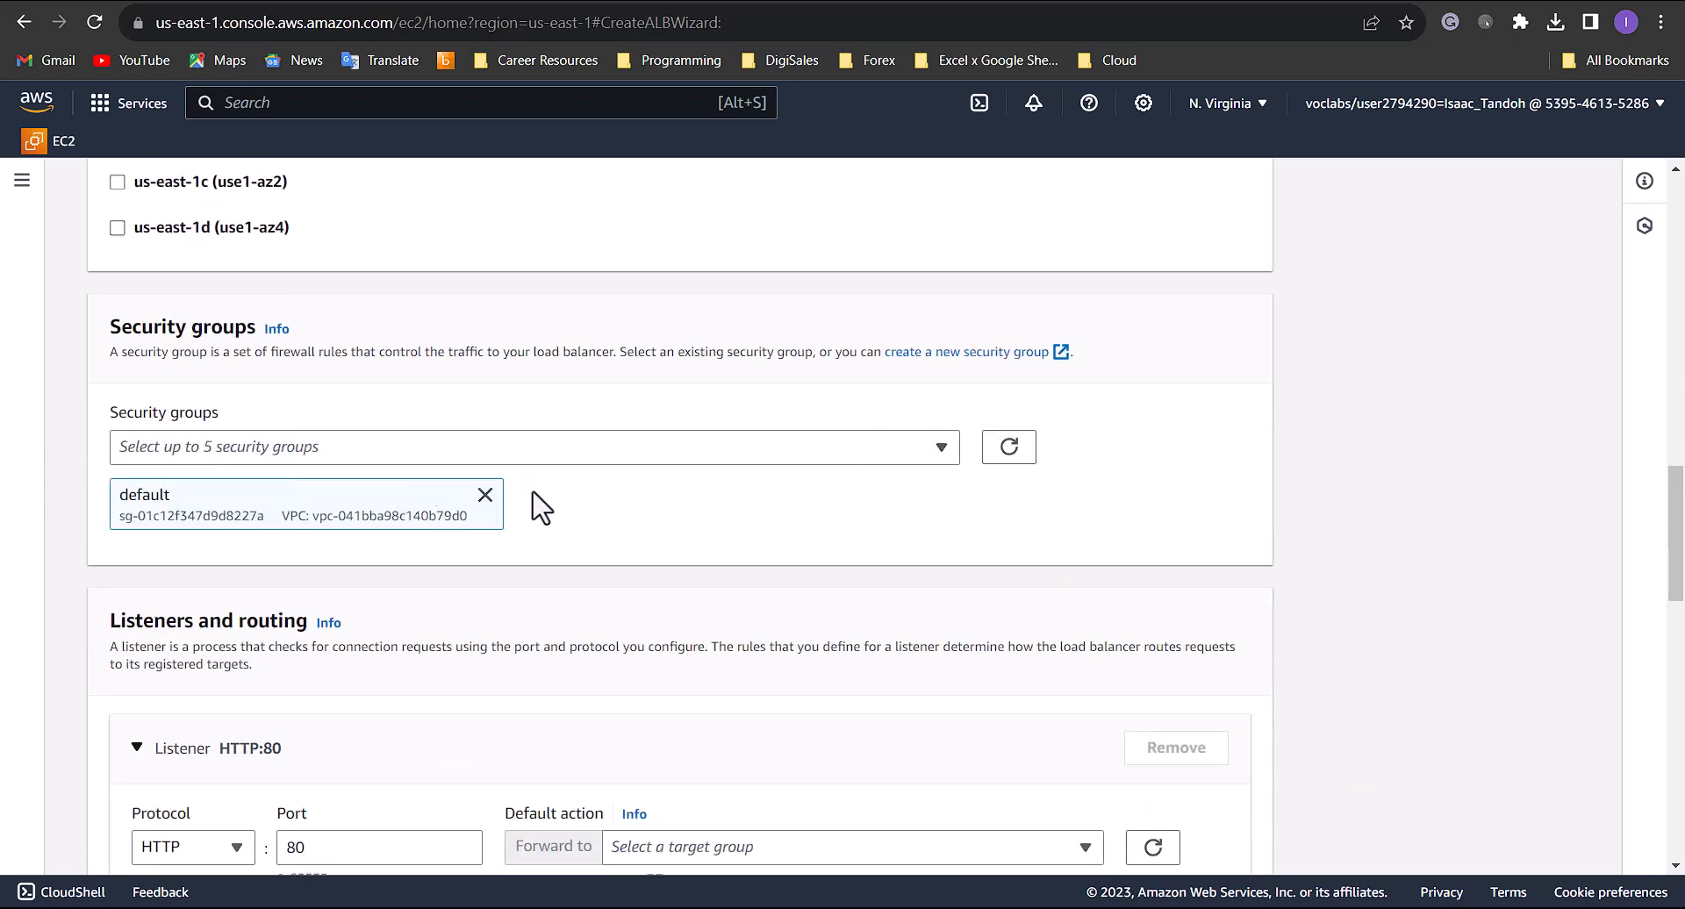
click(984, 352)
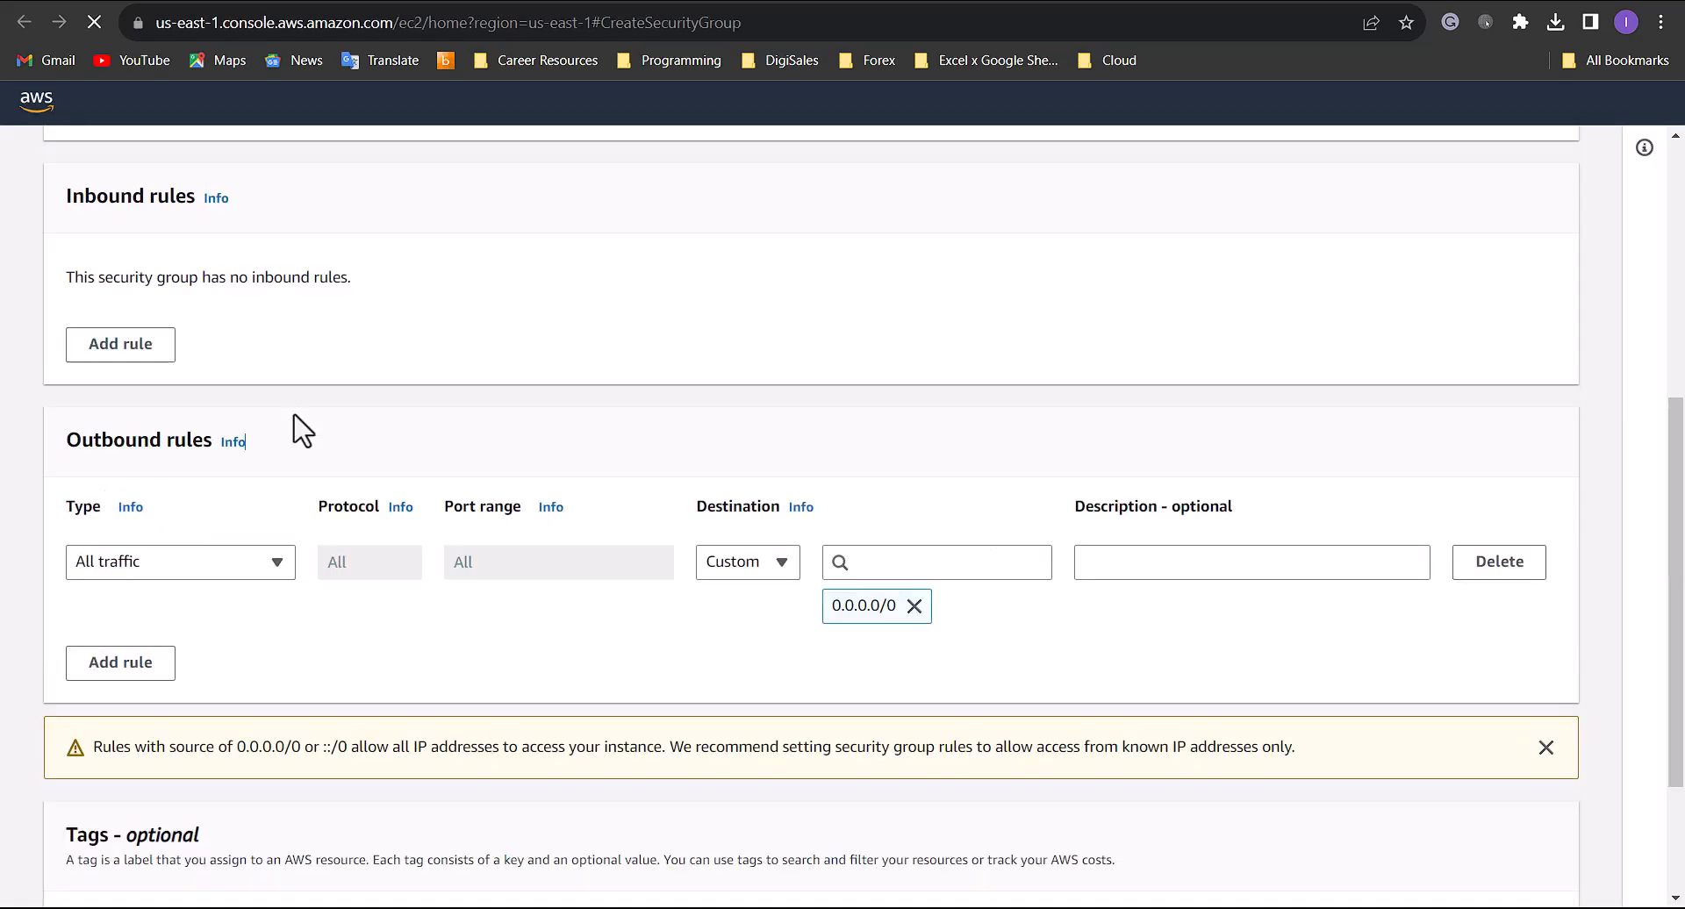
scroll(290, 395, up, 6)
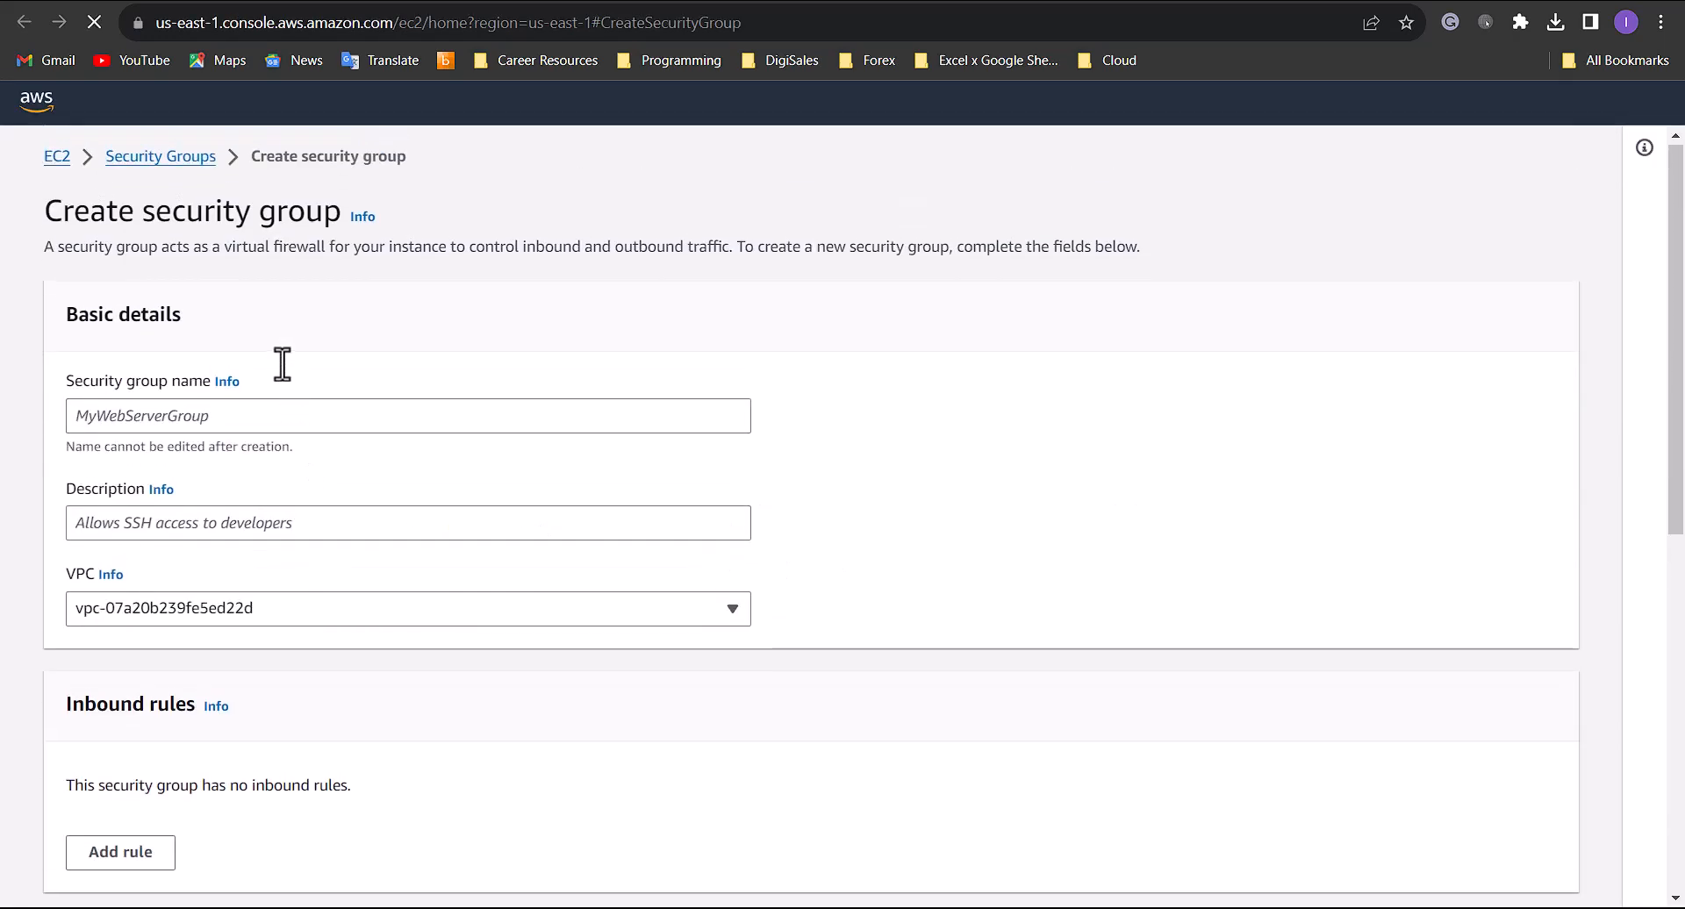
click(213, 418)
text(Web)
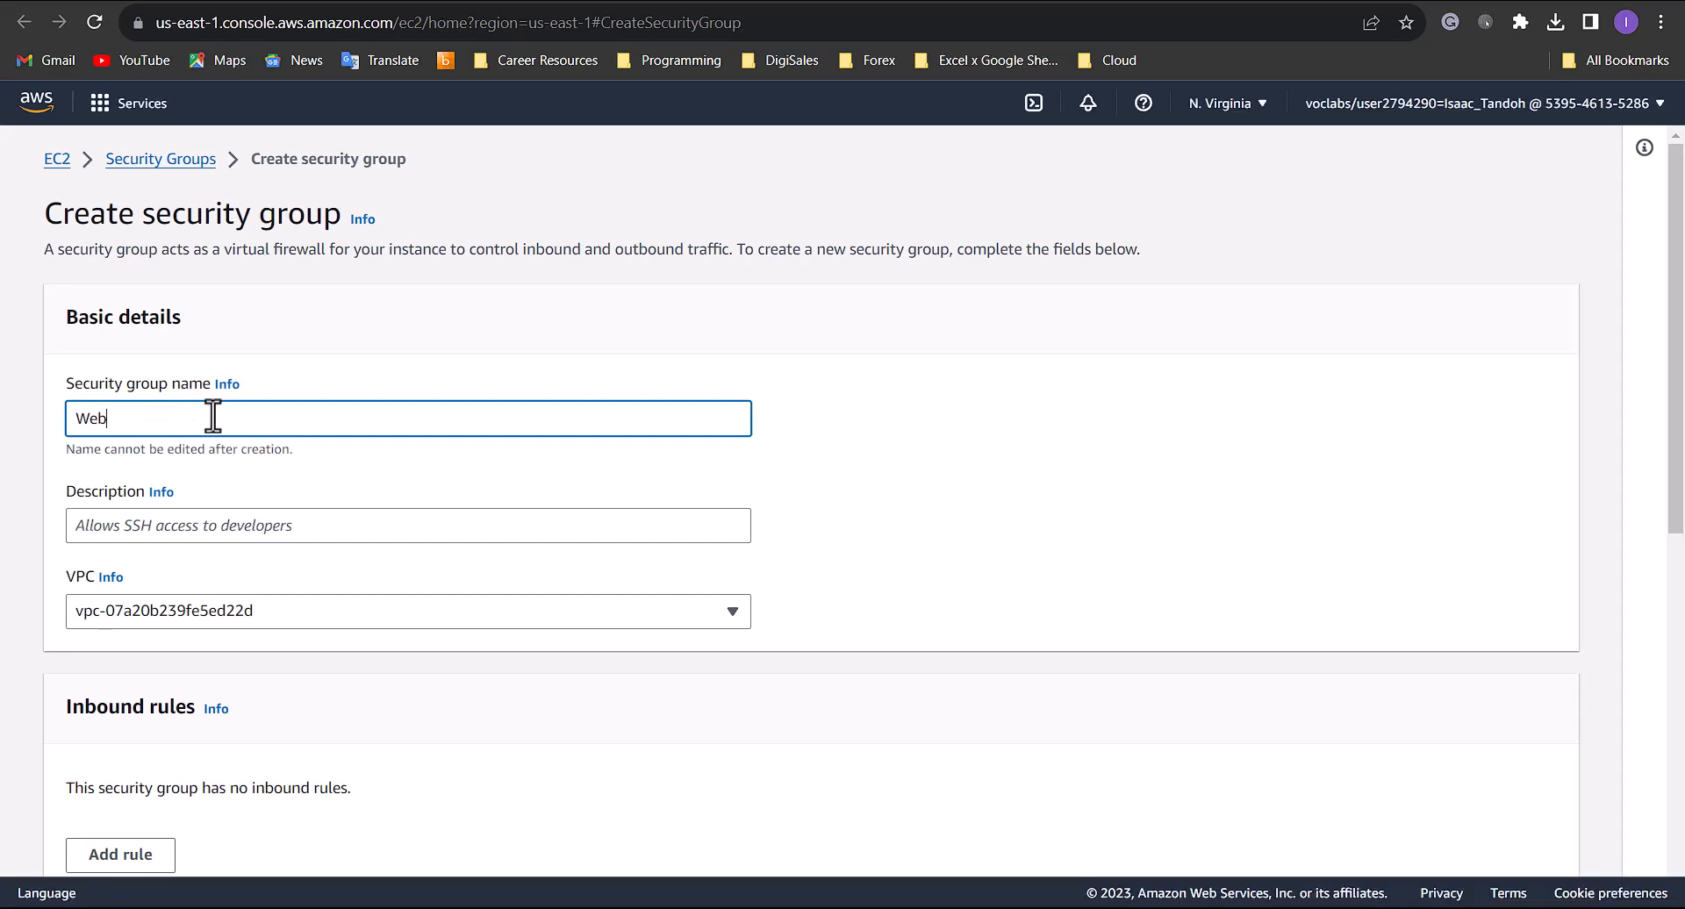
text(Serv)
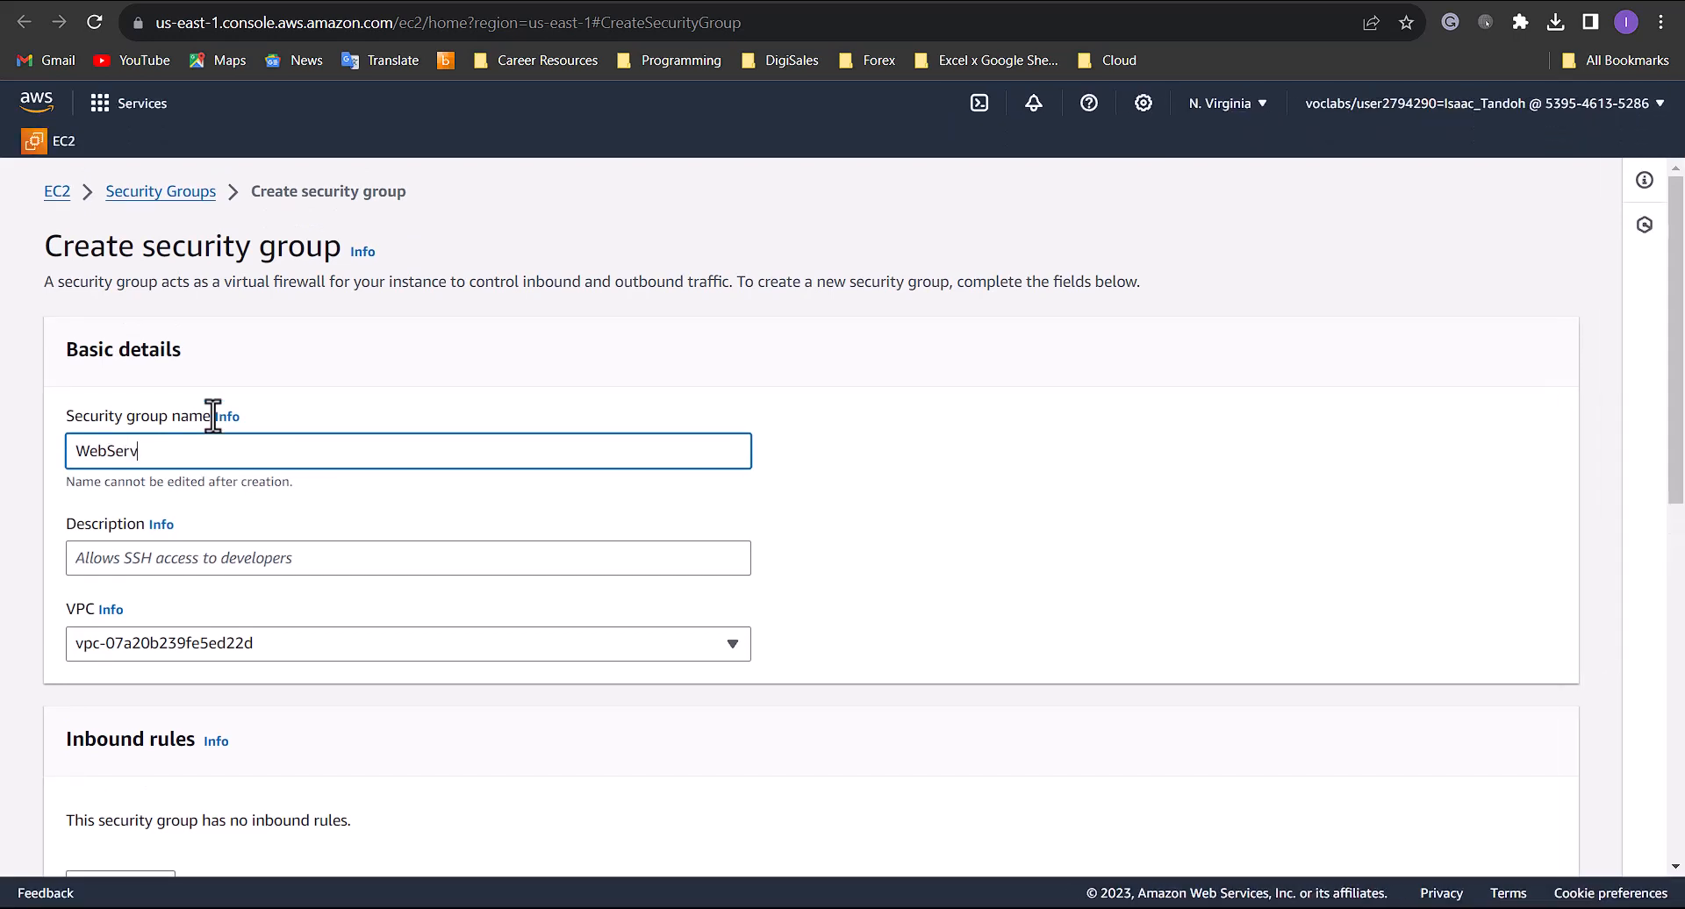
text(er-LB)
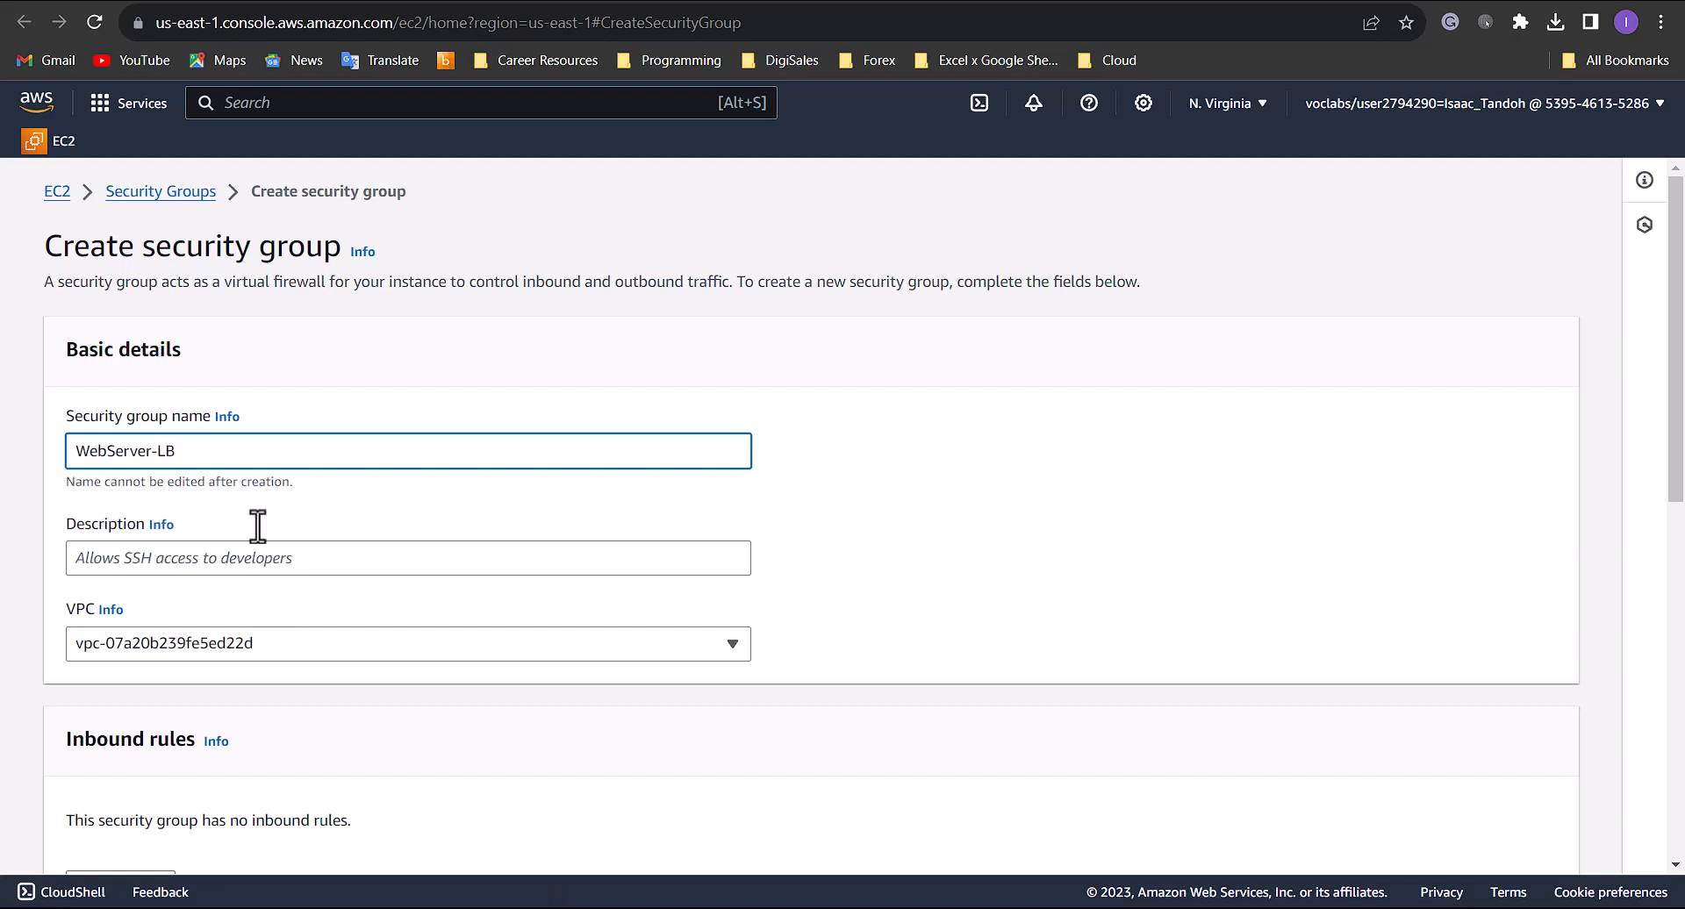
- Describe the security group as "Enable public access via HTTP" and assign it to Lab VPC
click(260, 553)
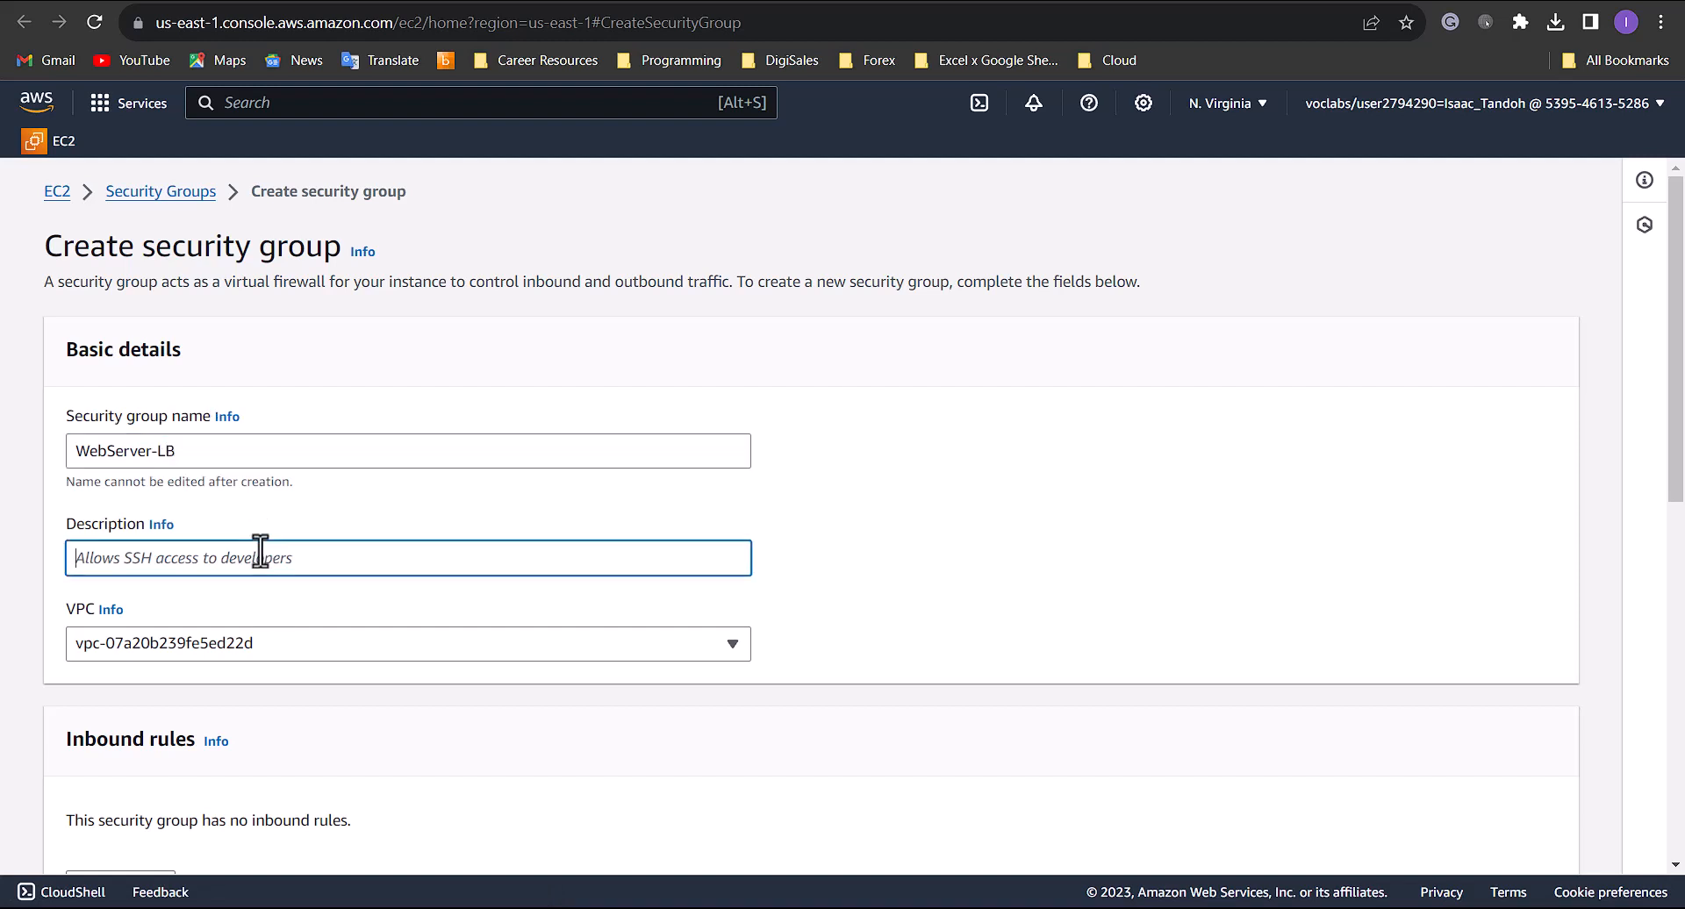
text(Enable public access via HTTP)
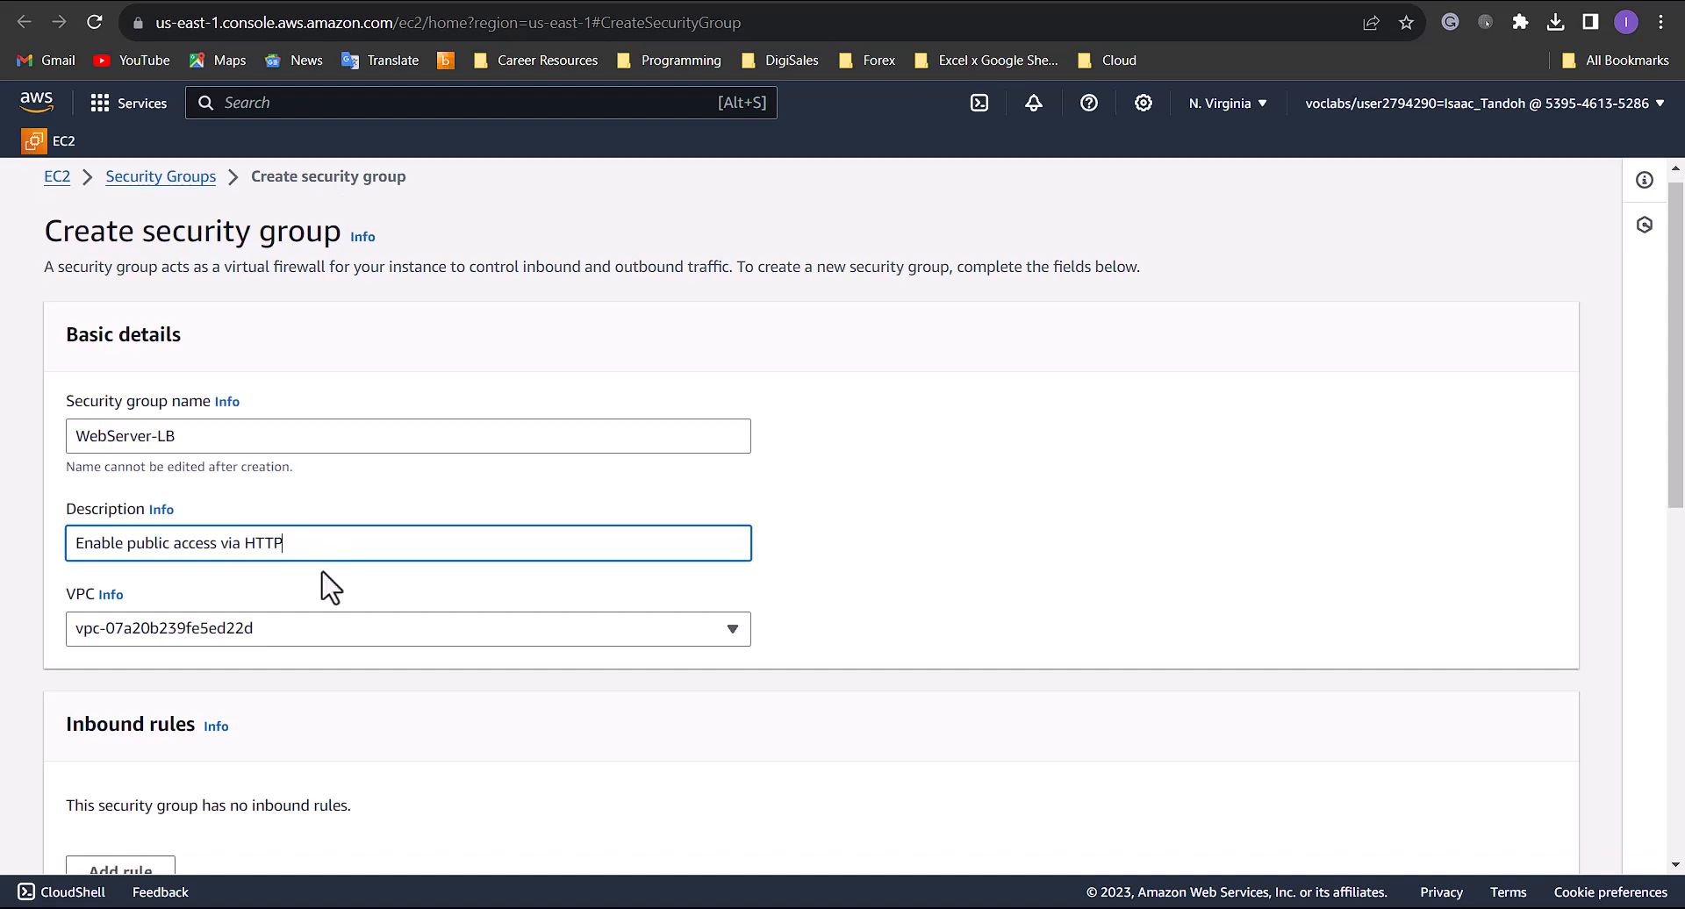
scroll(327, 586, down, 3)
click(223, 431)
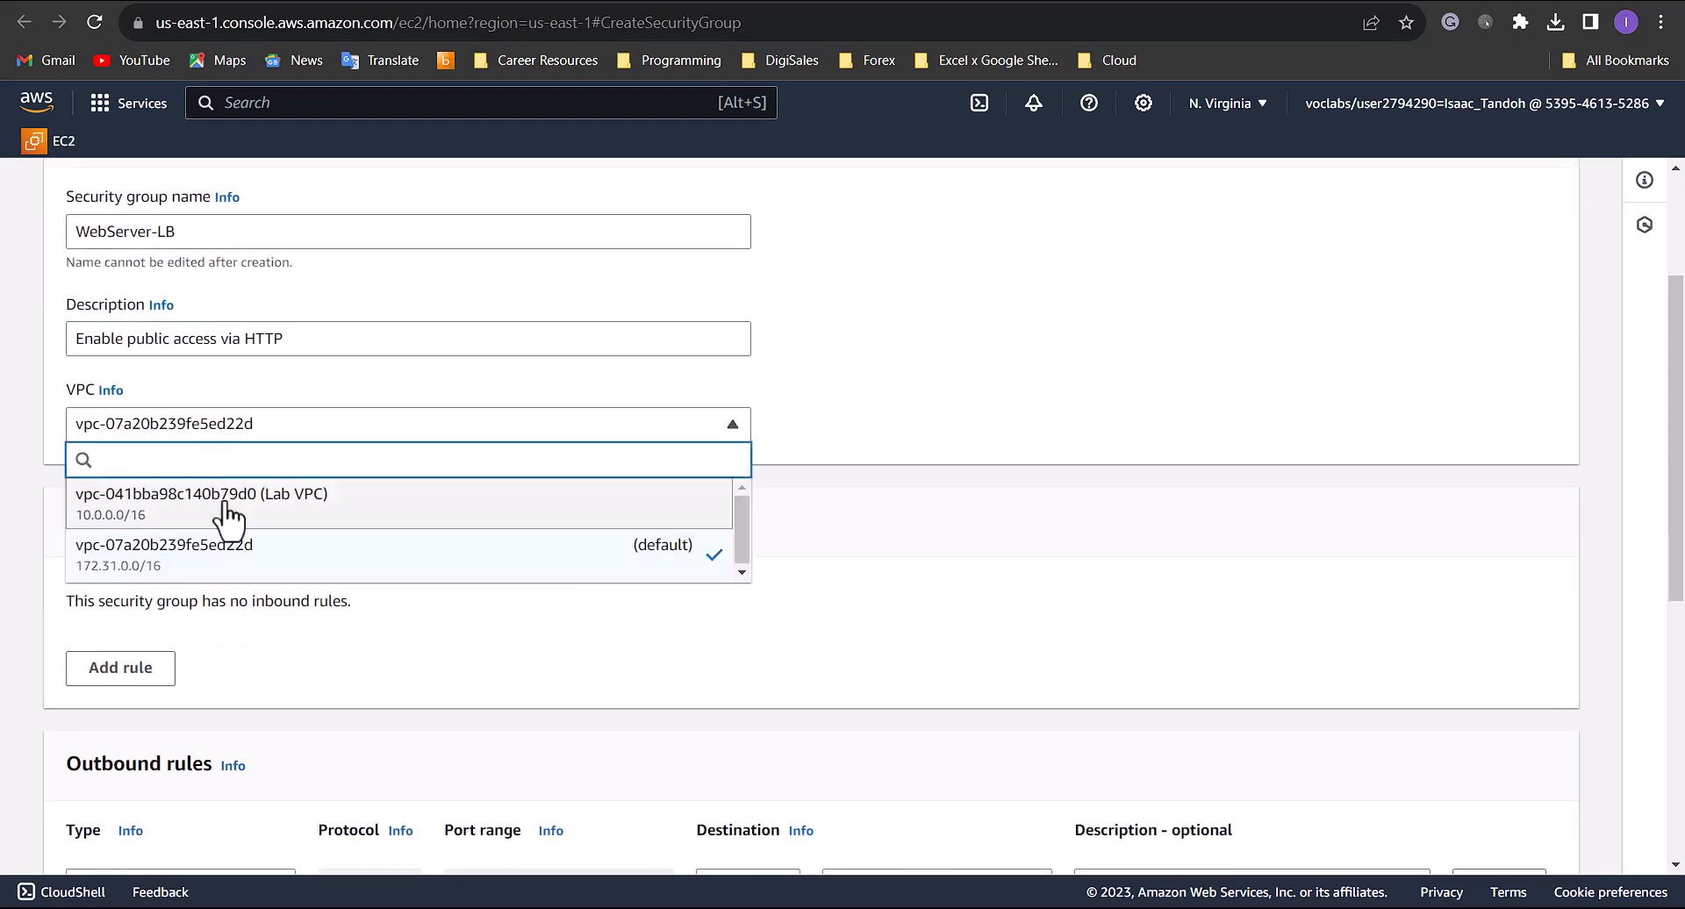
click(221, 503)
- Add an inbound HTTP rule with source Anywhere-IPv4 to the security group
click(136, 670)
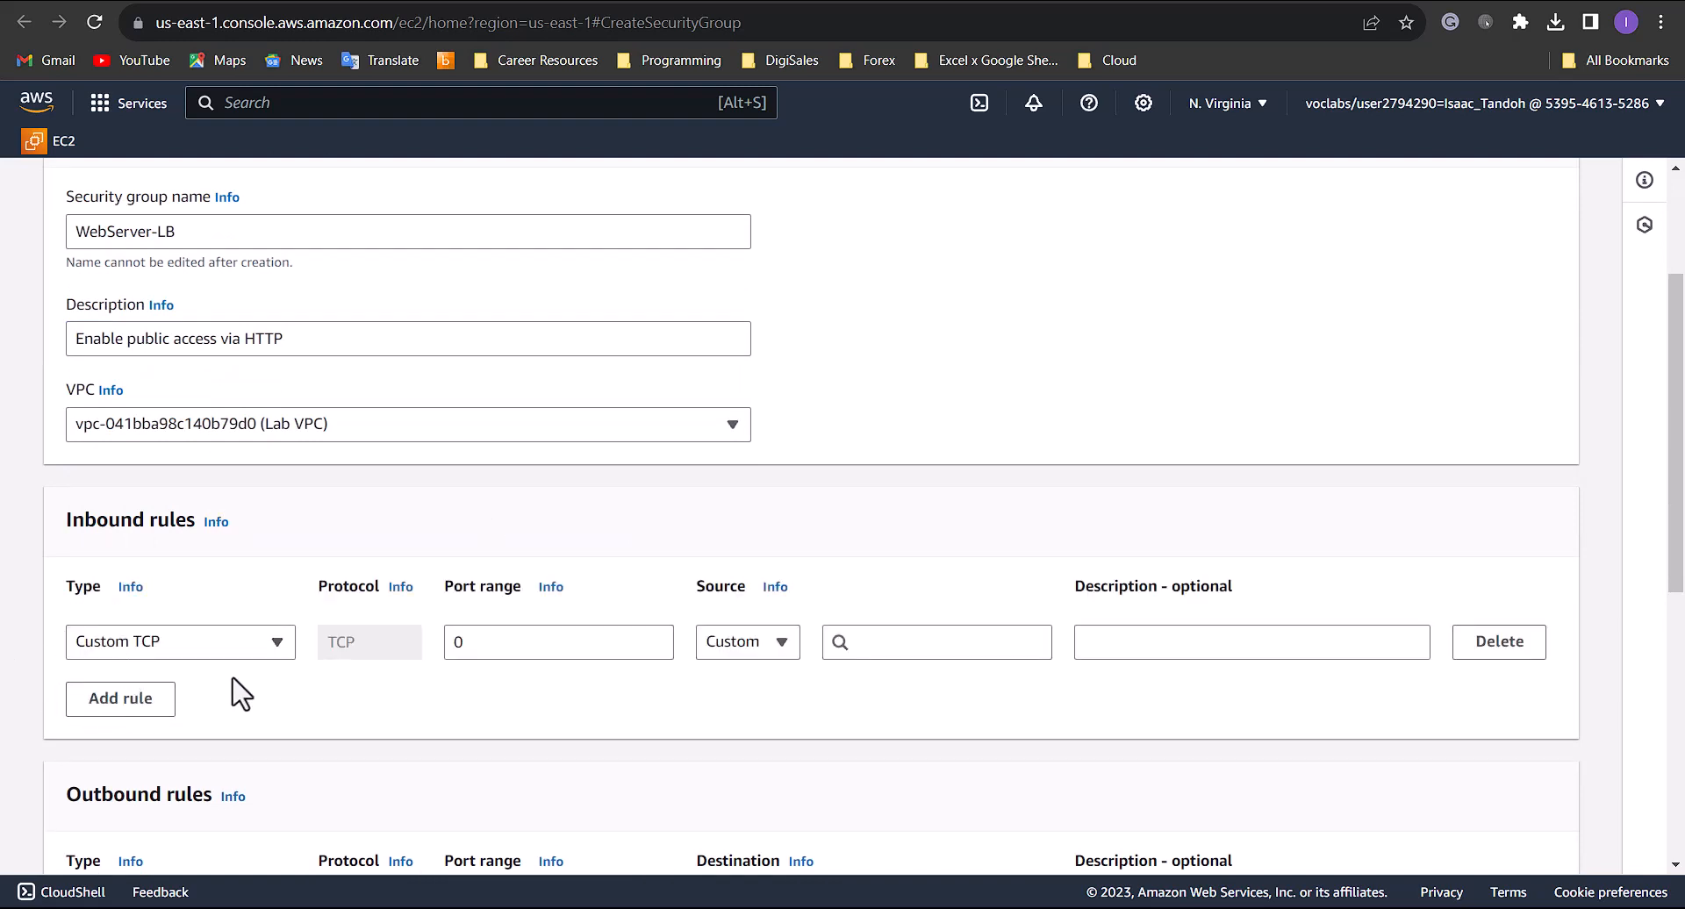
click(260, 654)
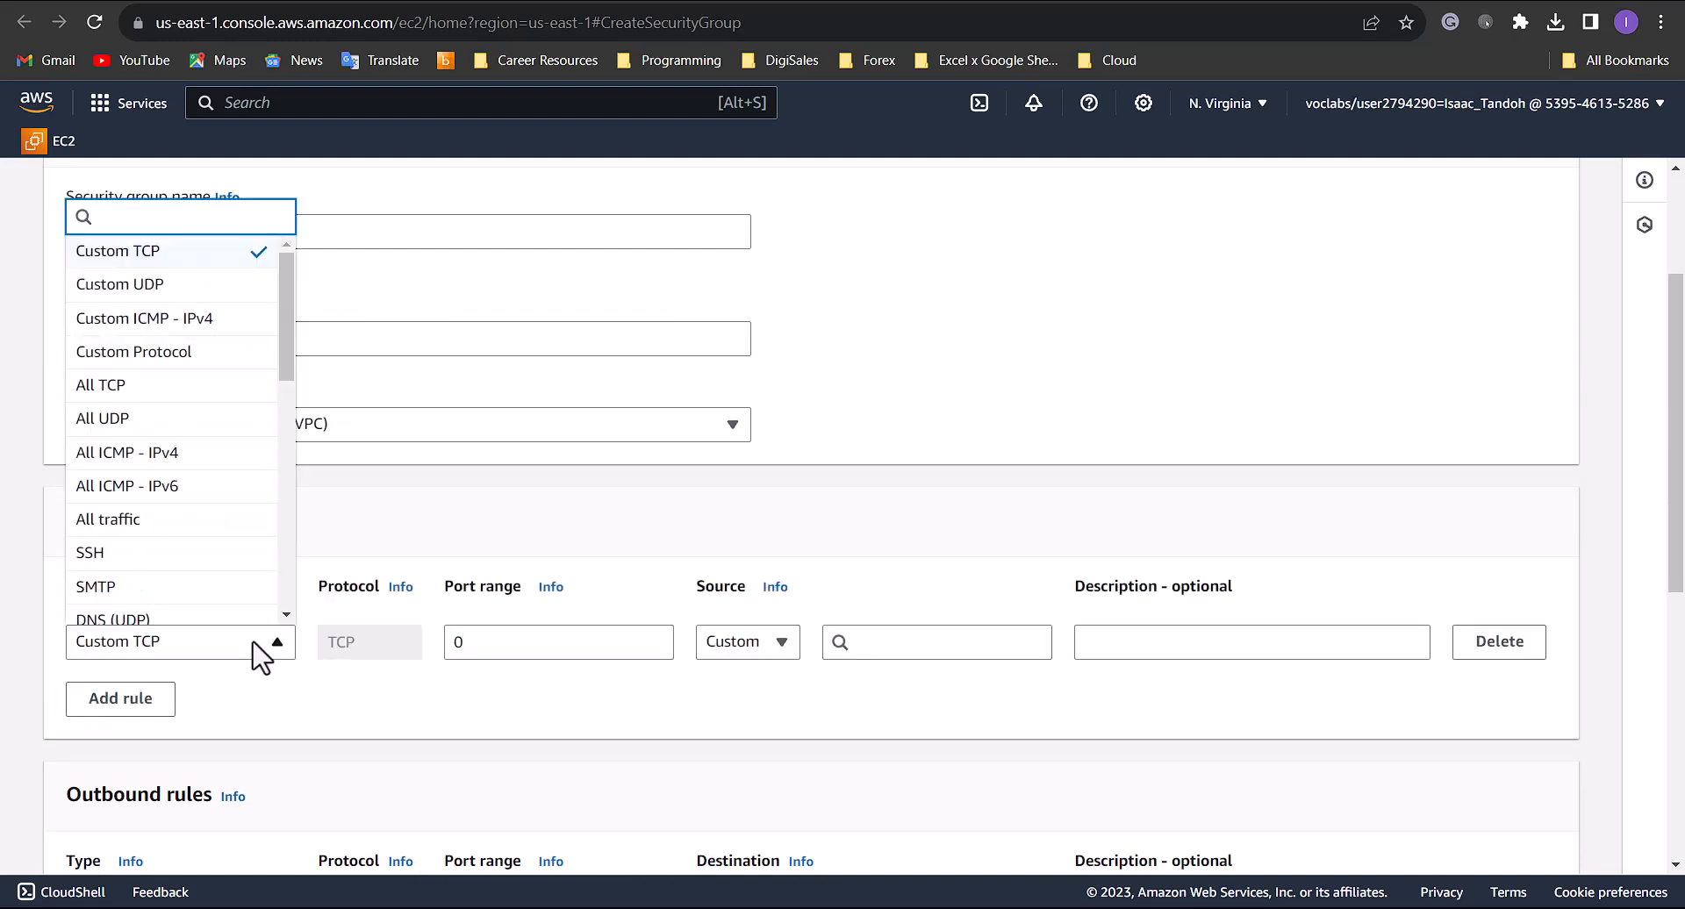
text(htt)
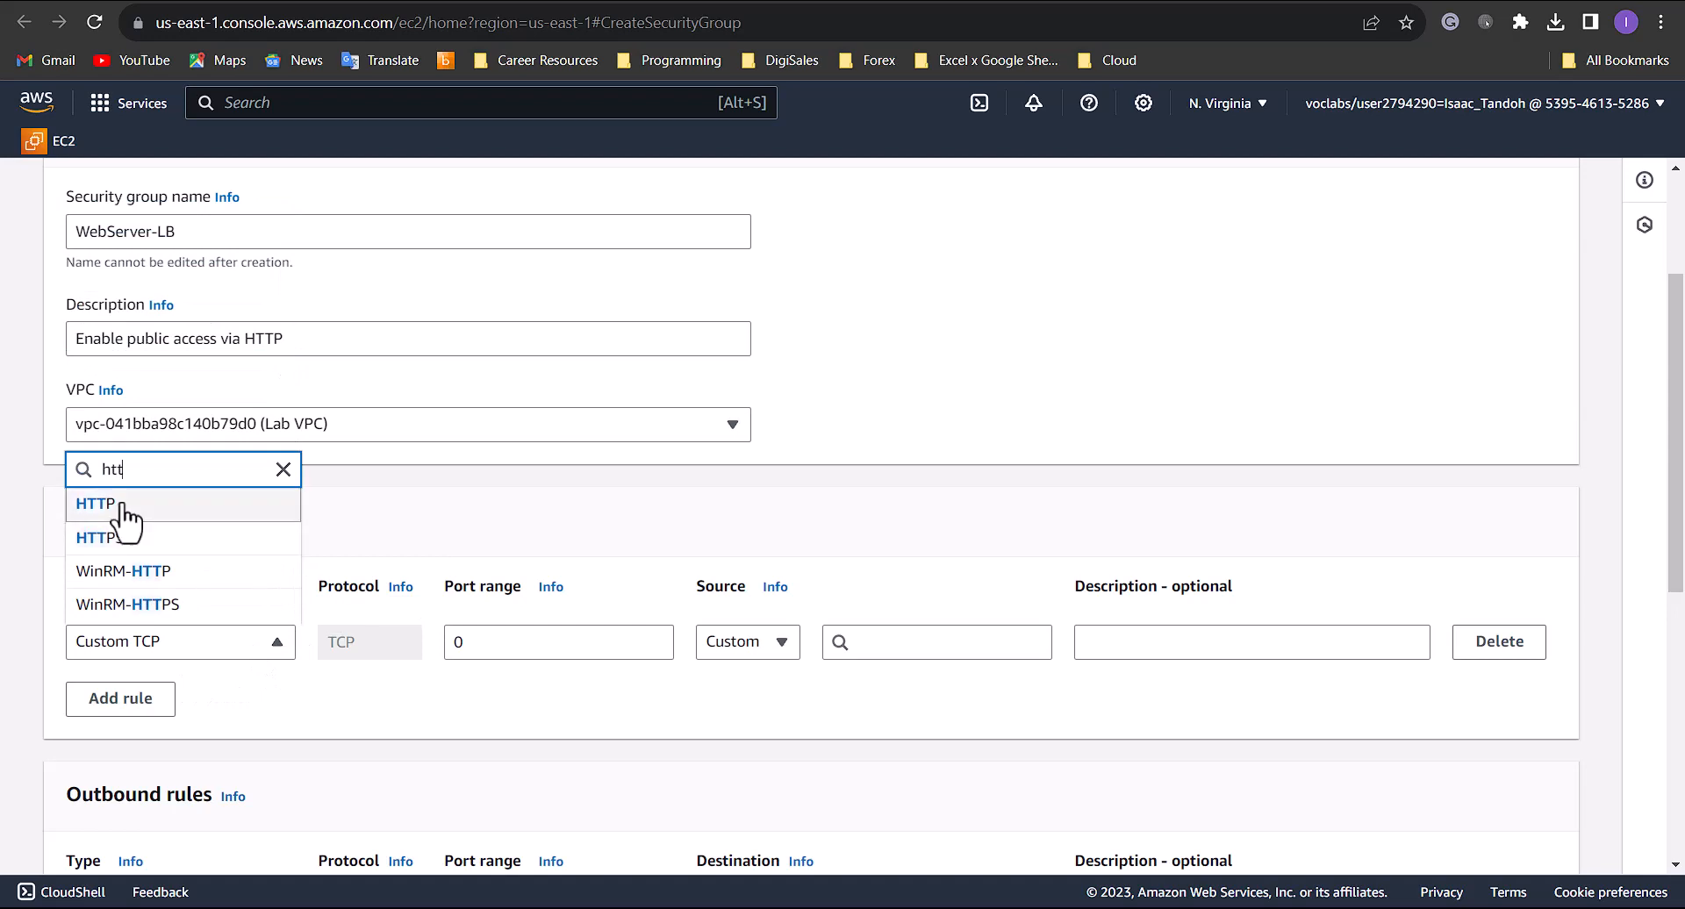
click(96, 504)
click(794, 645)
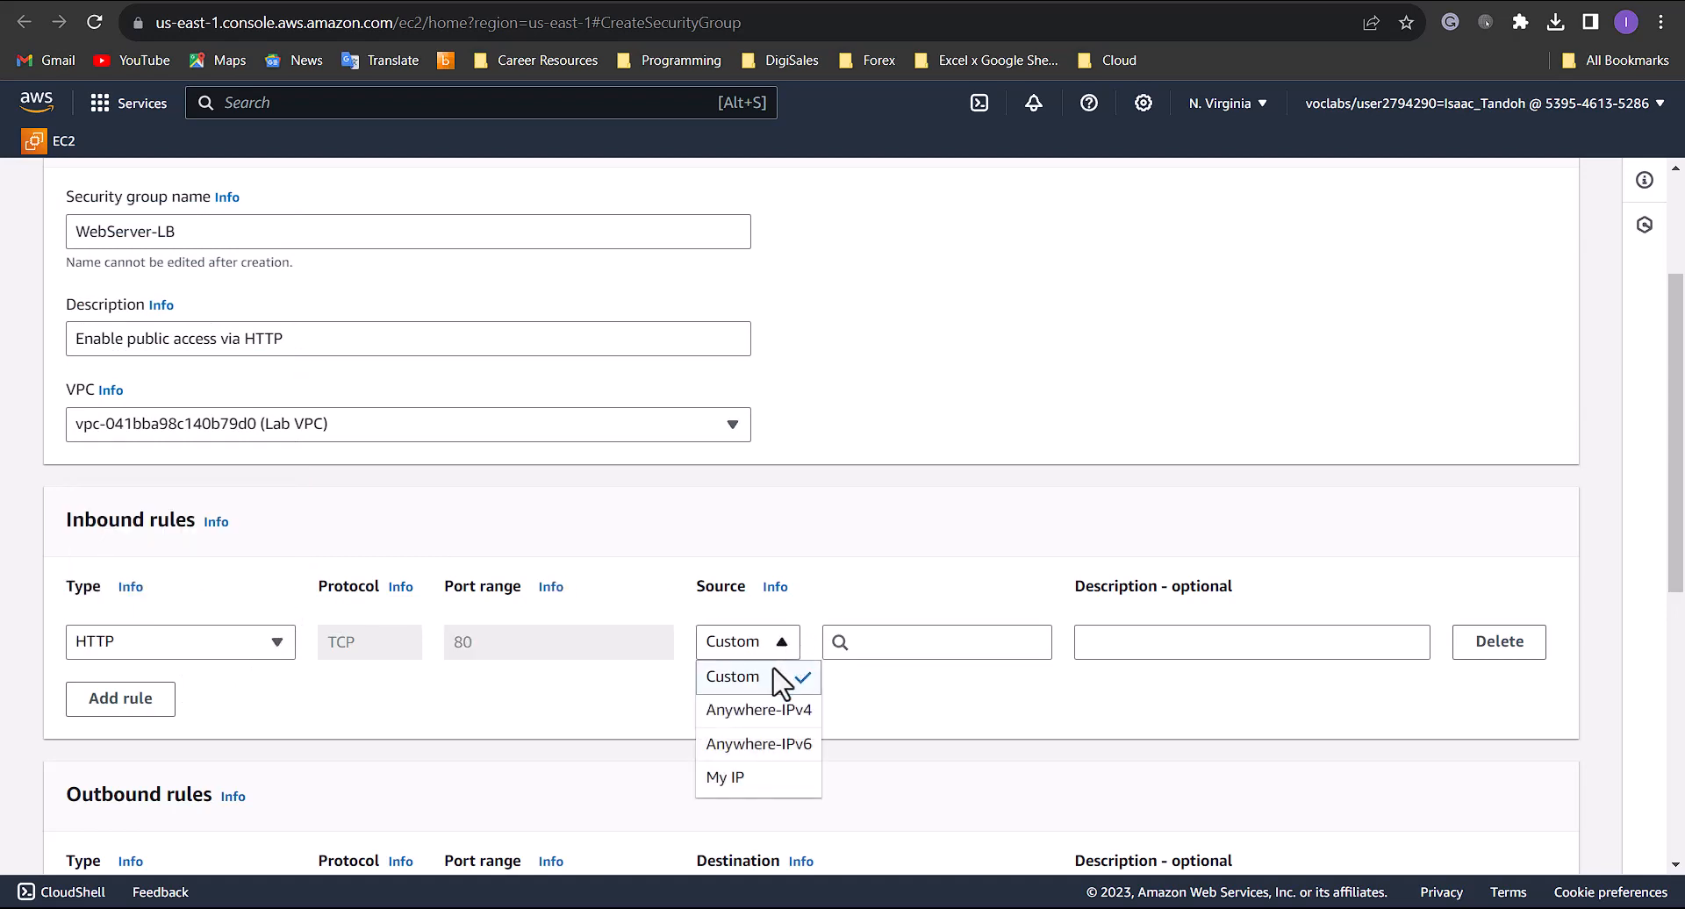
click(772, 707)
- Create the security group with the default outbound rule and return to the load balancer setup
scroll(772, 720, down, 5)
scroll(778, 678, down, 3)
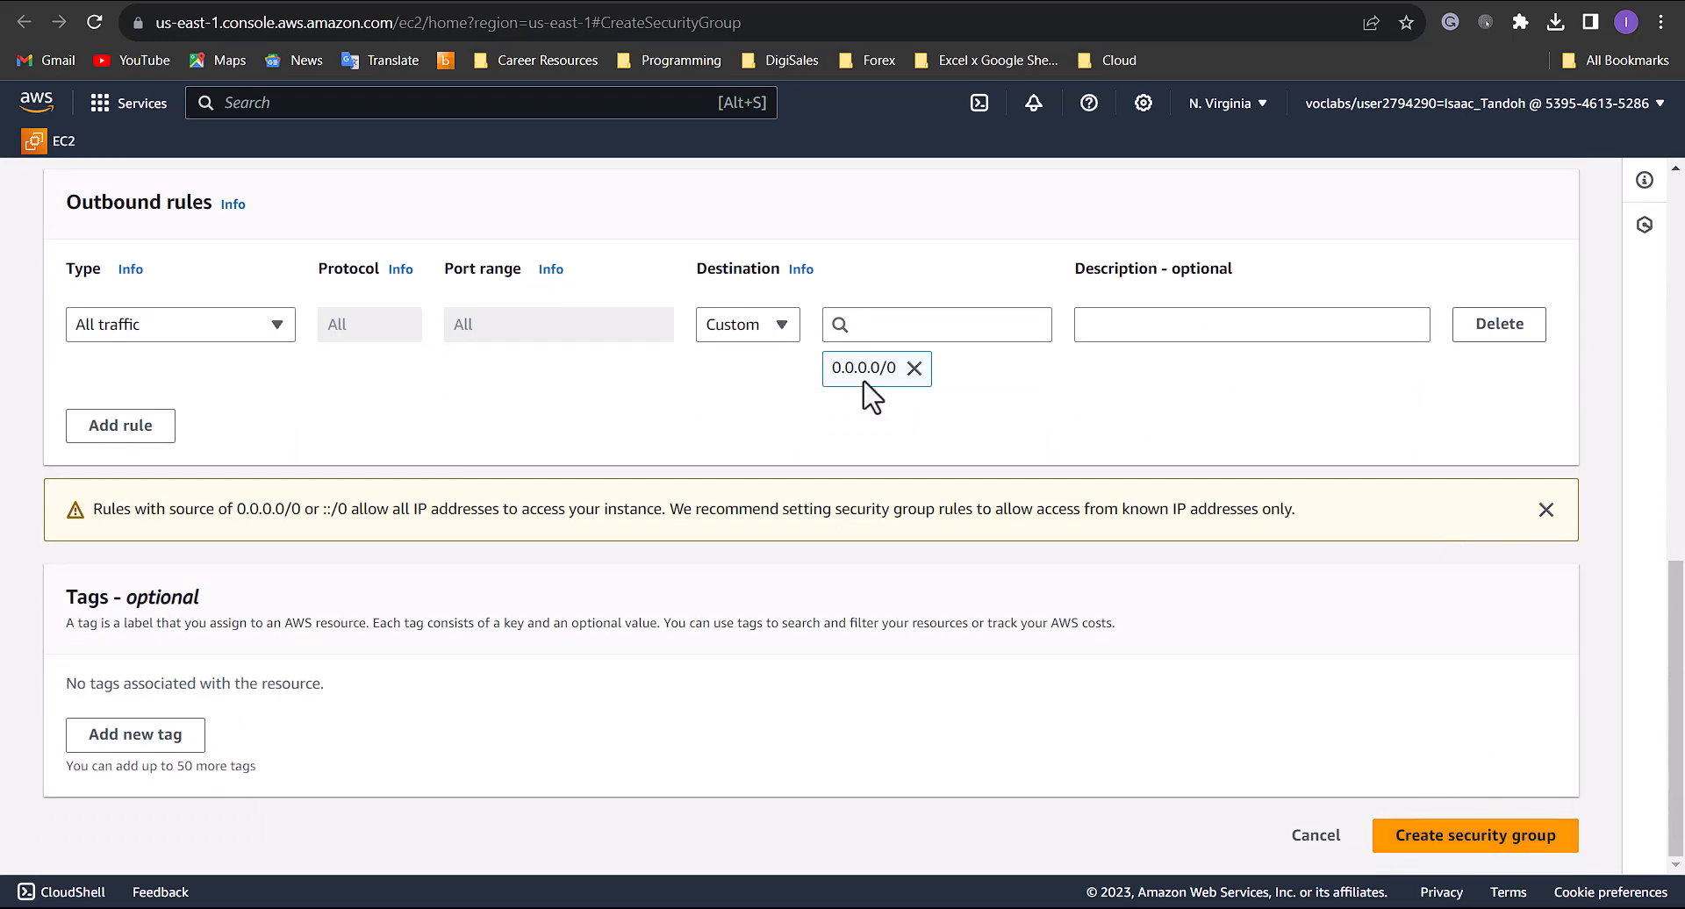
key(ctrl+shift+Tab)
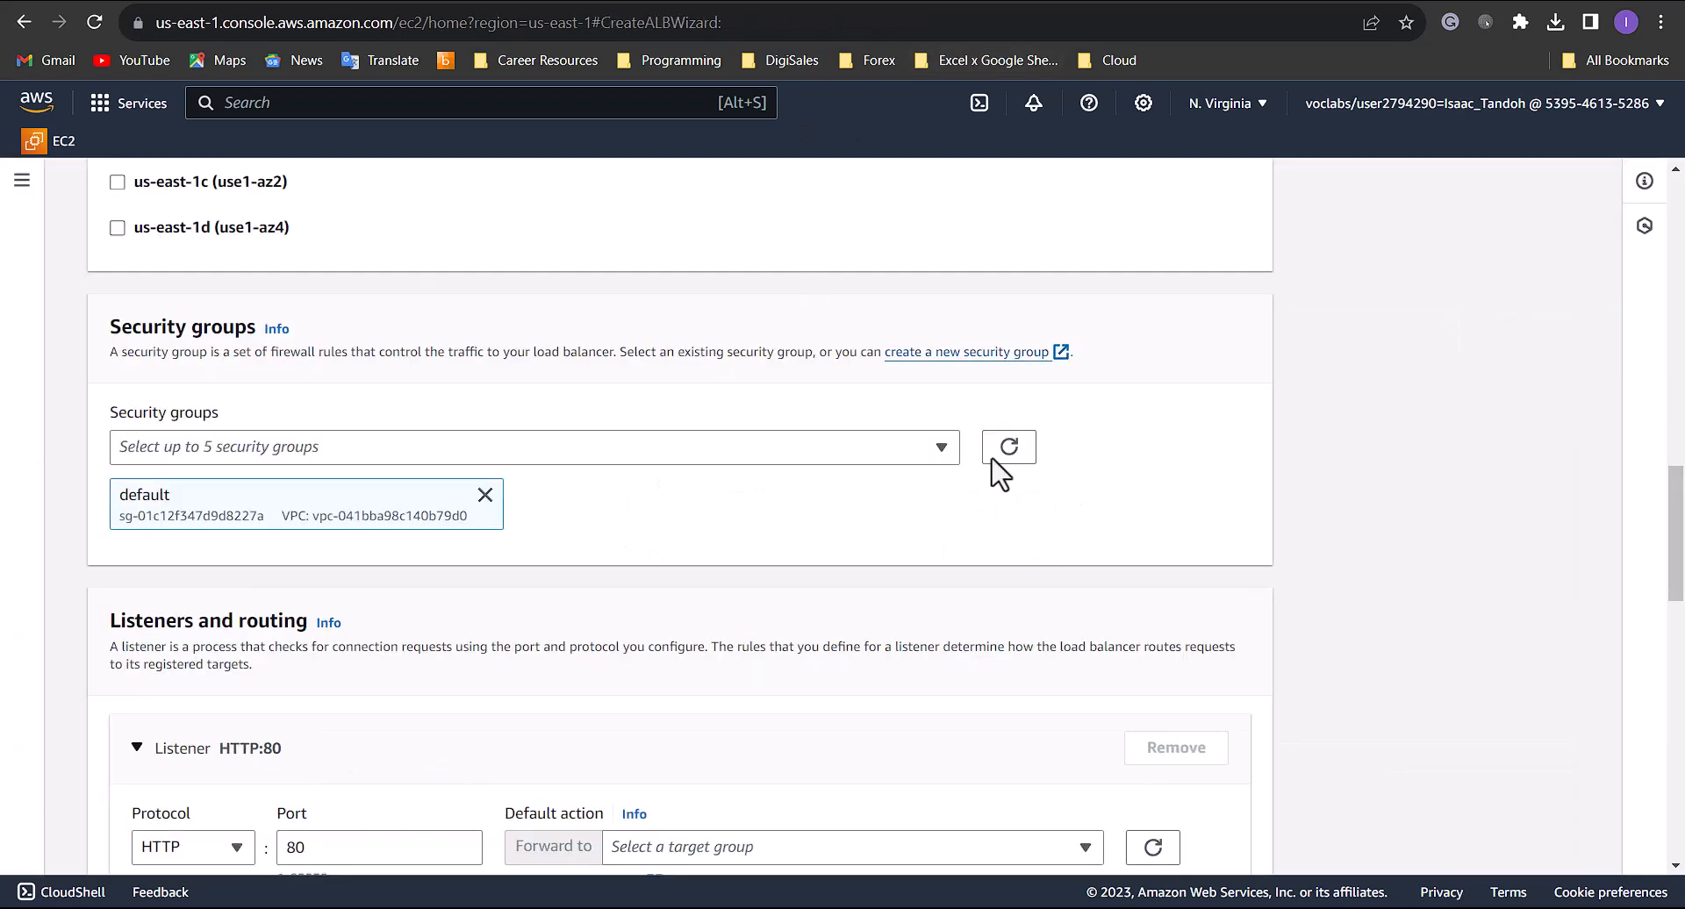
- Refresh the load balancer's security group choices and replace the default group with WebServer-LB
click(1010, 448)
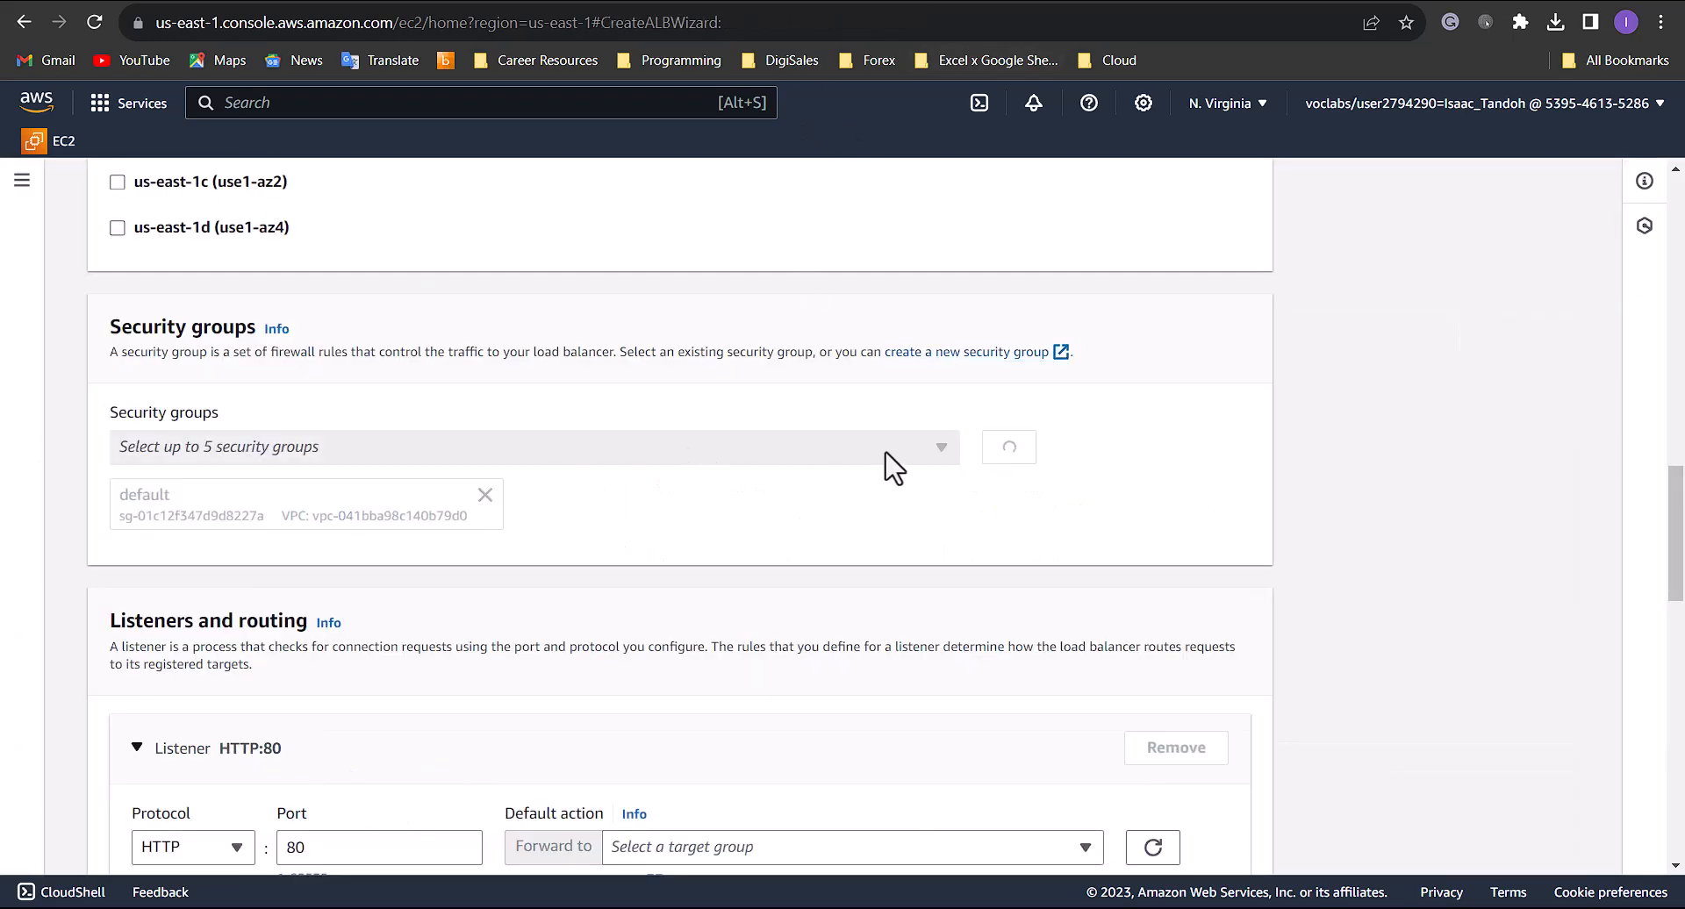
click(948, 454)
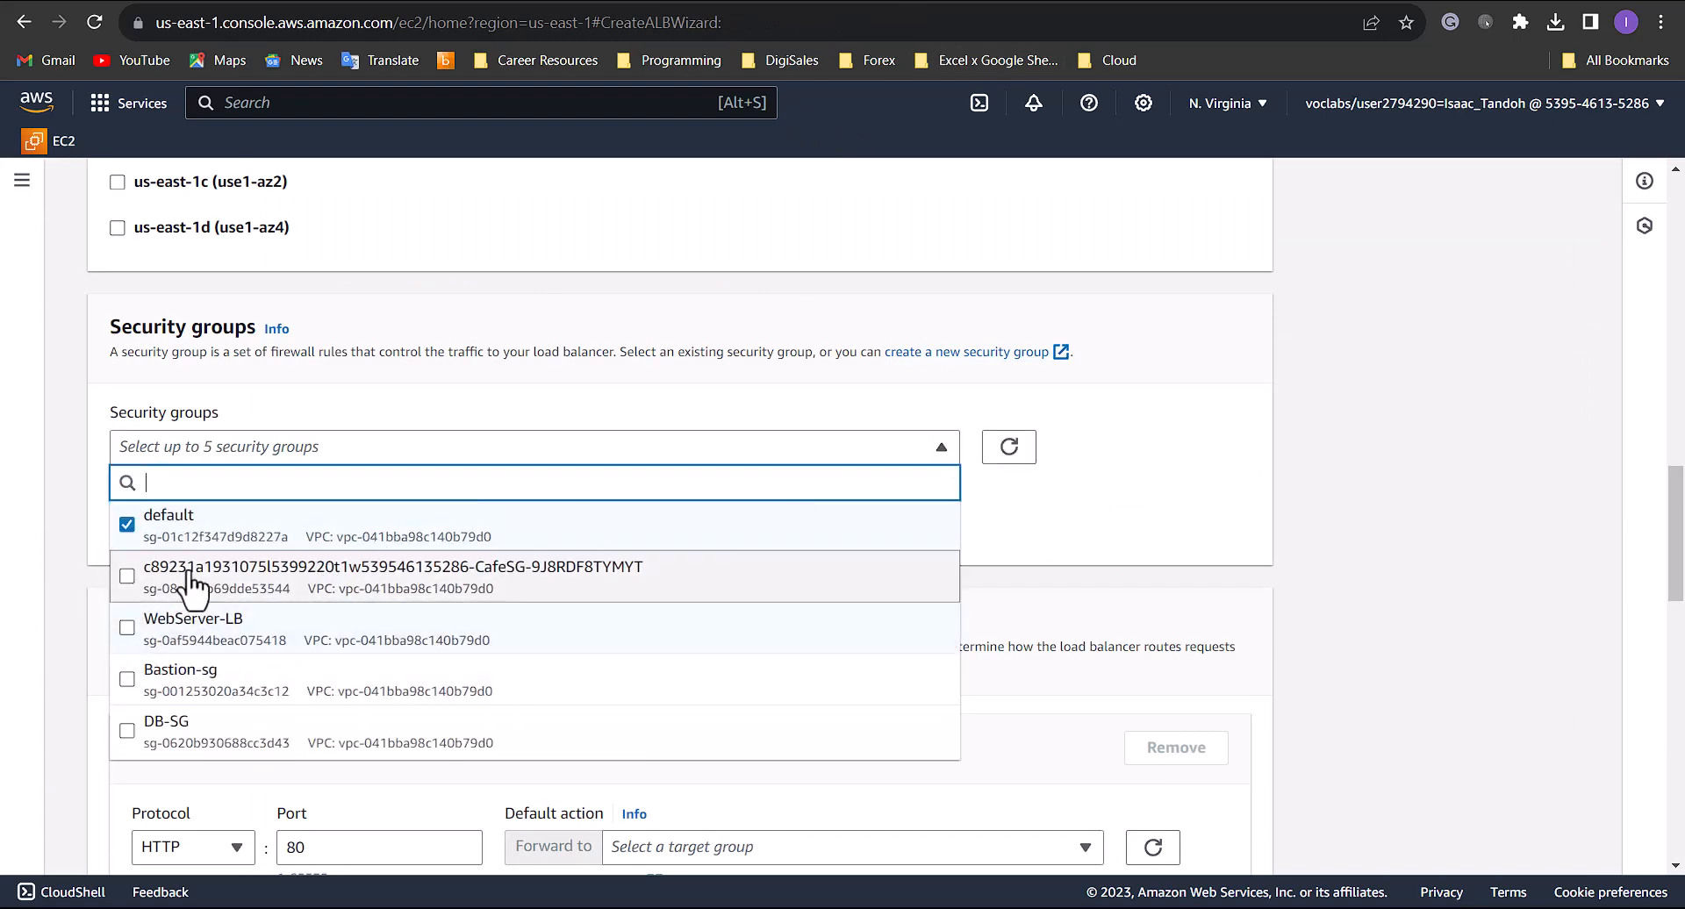
click(180, 622)
click(127, 525)
click(1243, 506)
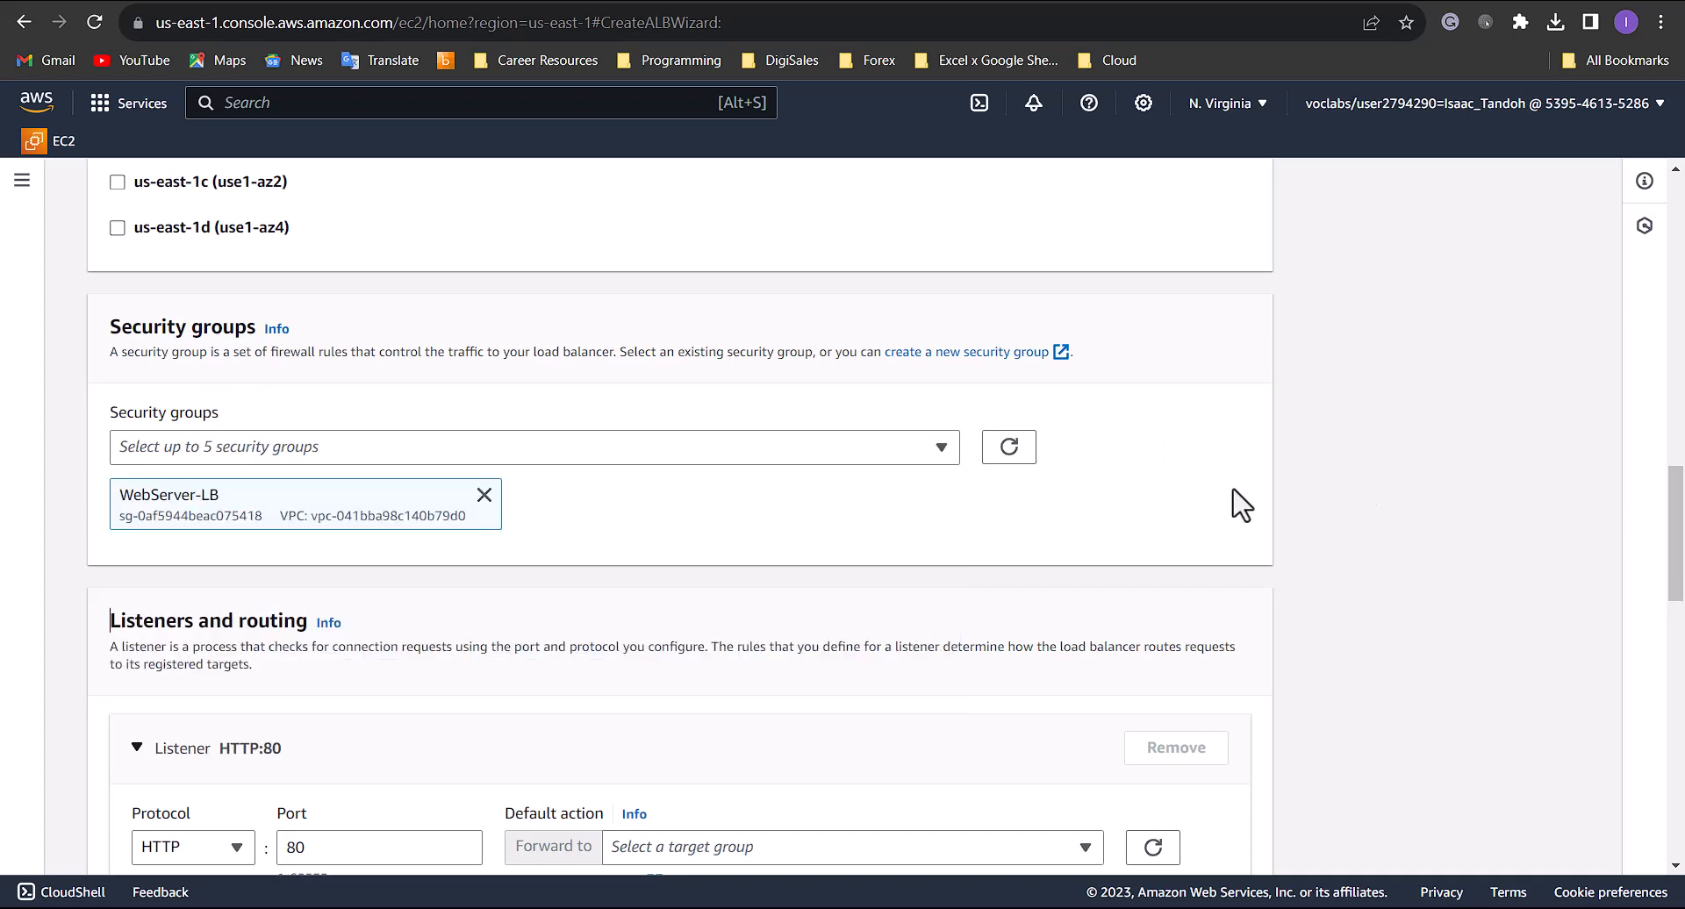
- Start a target group for the HTTP:80 listener, keep the Instances target type, and name it WebServer-App
scroll(1132, 516, down, 4)
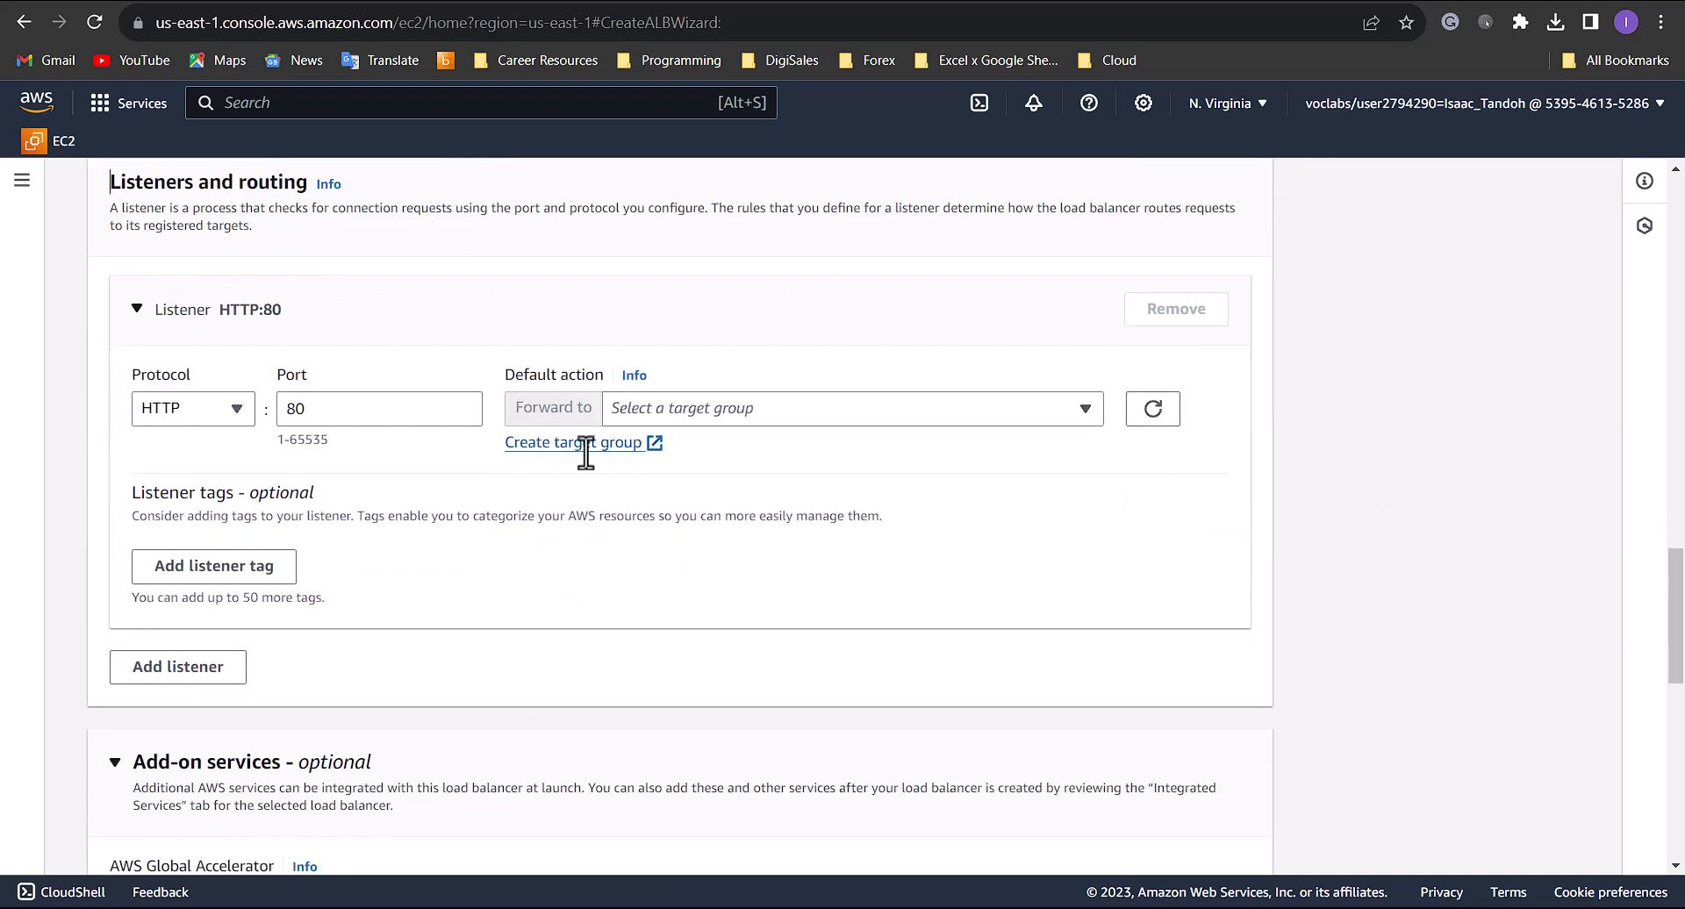
click(605, 443)
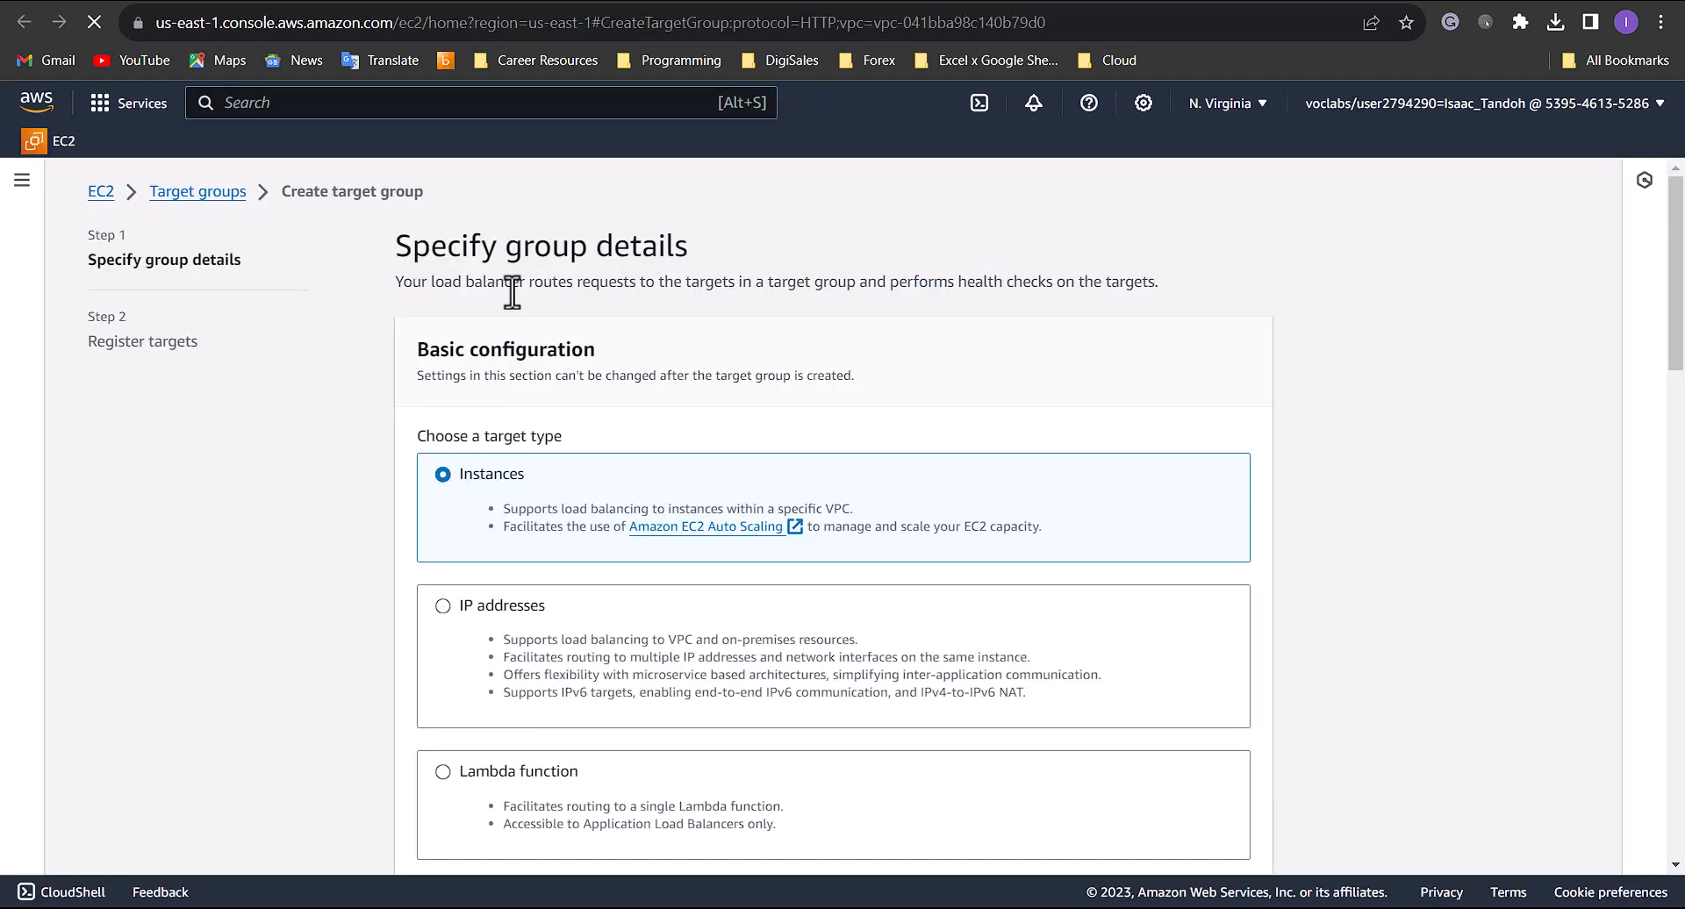
scroll(528, 389, down, 1)
scroll(531, 399, down, 5)
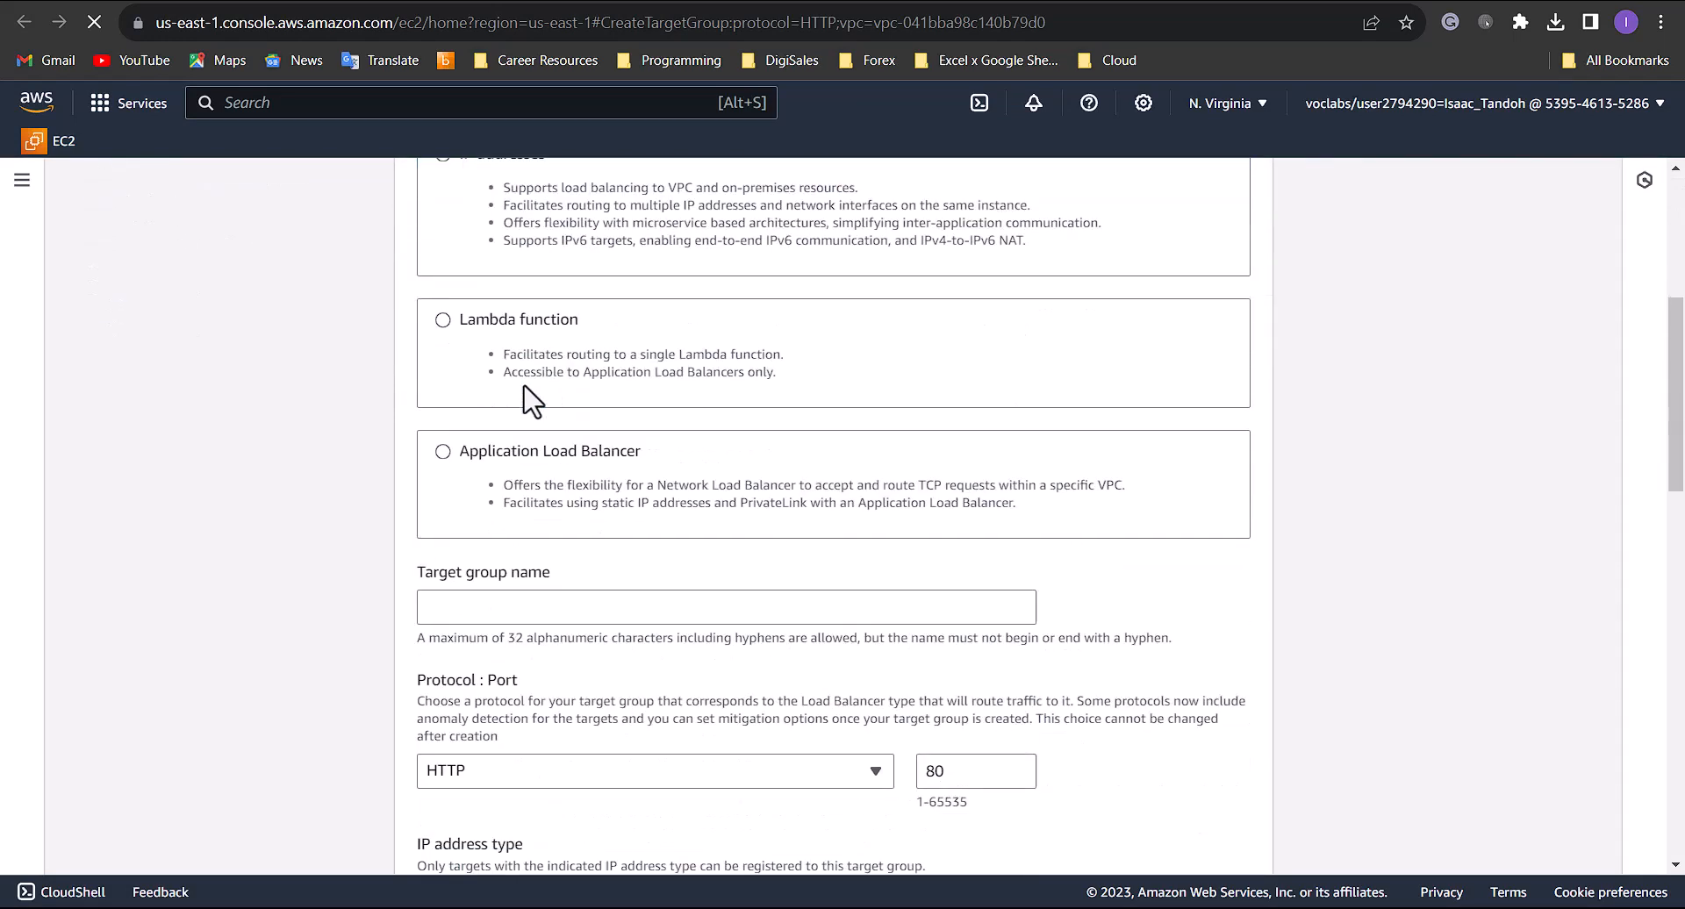
click(558, 414)
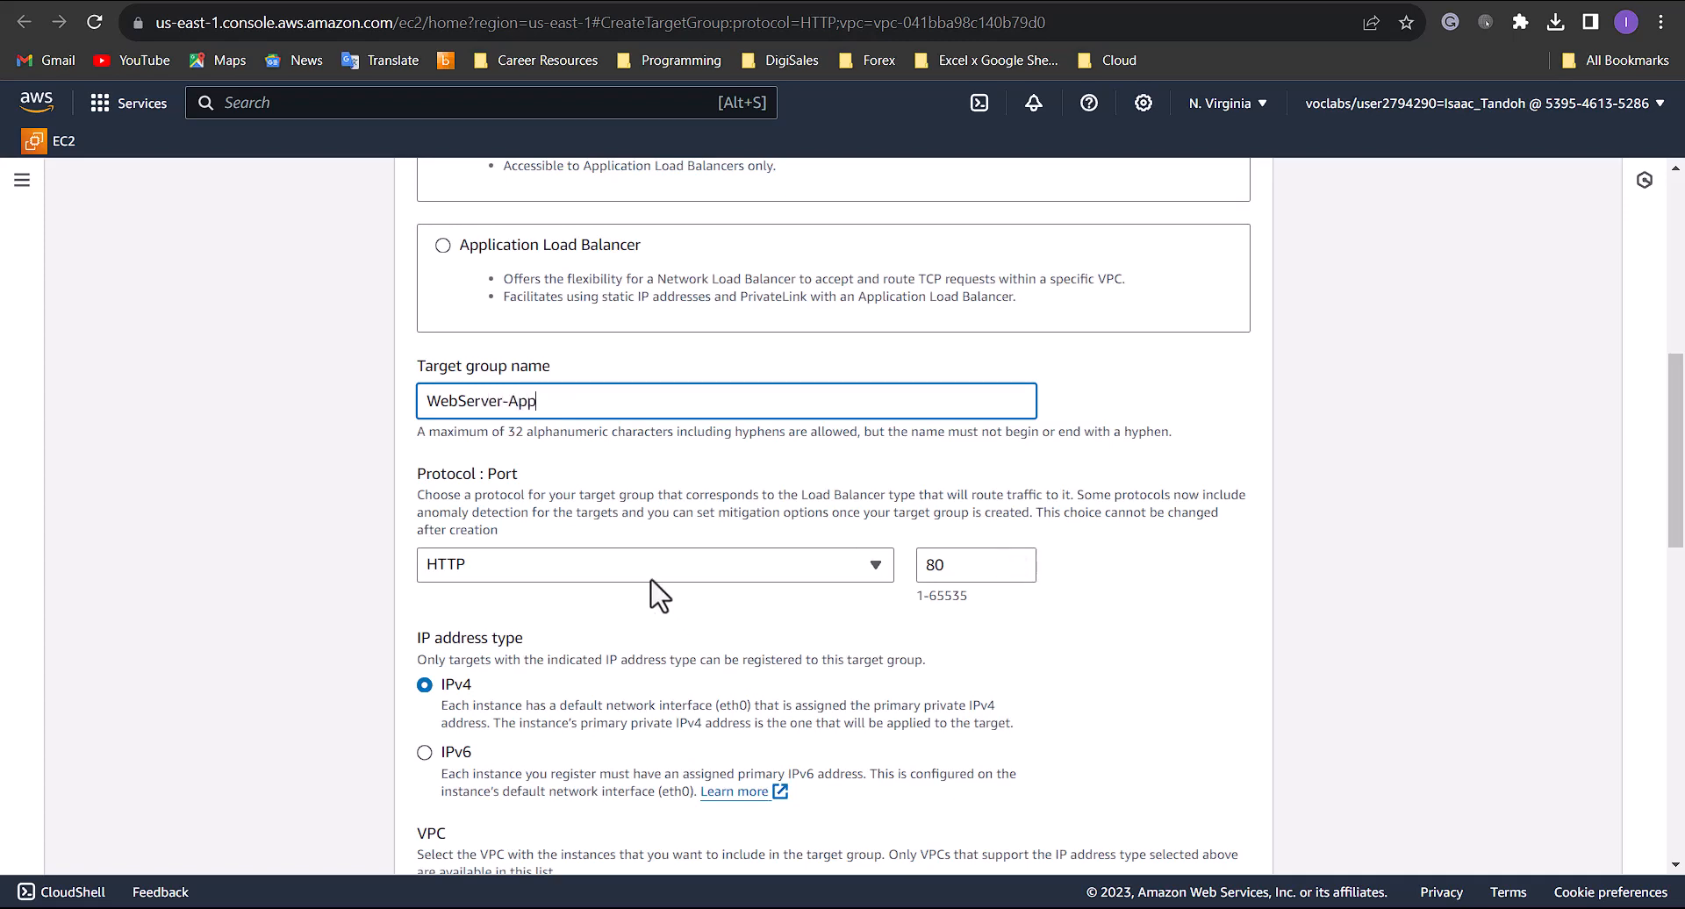
scroll(651, 590, down, 8)
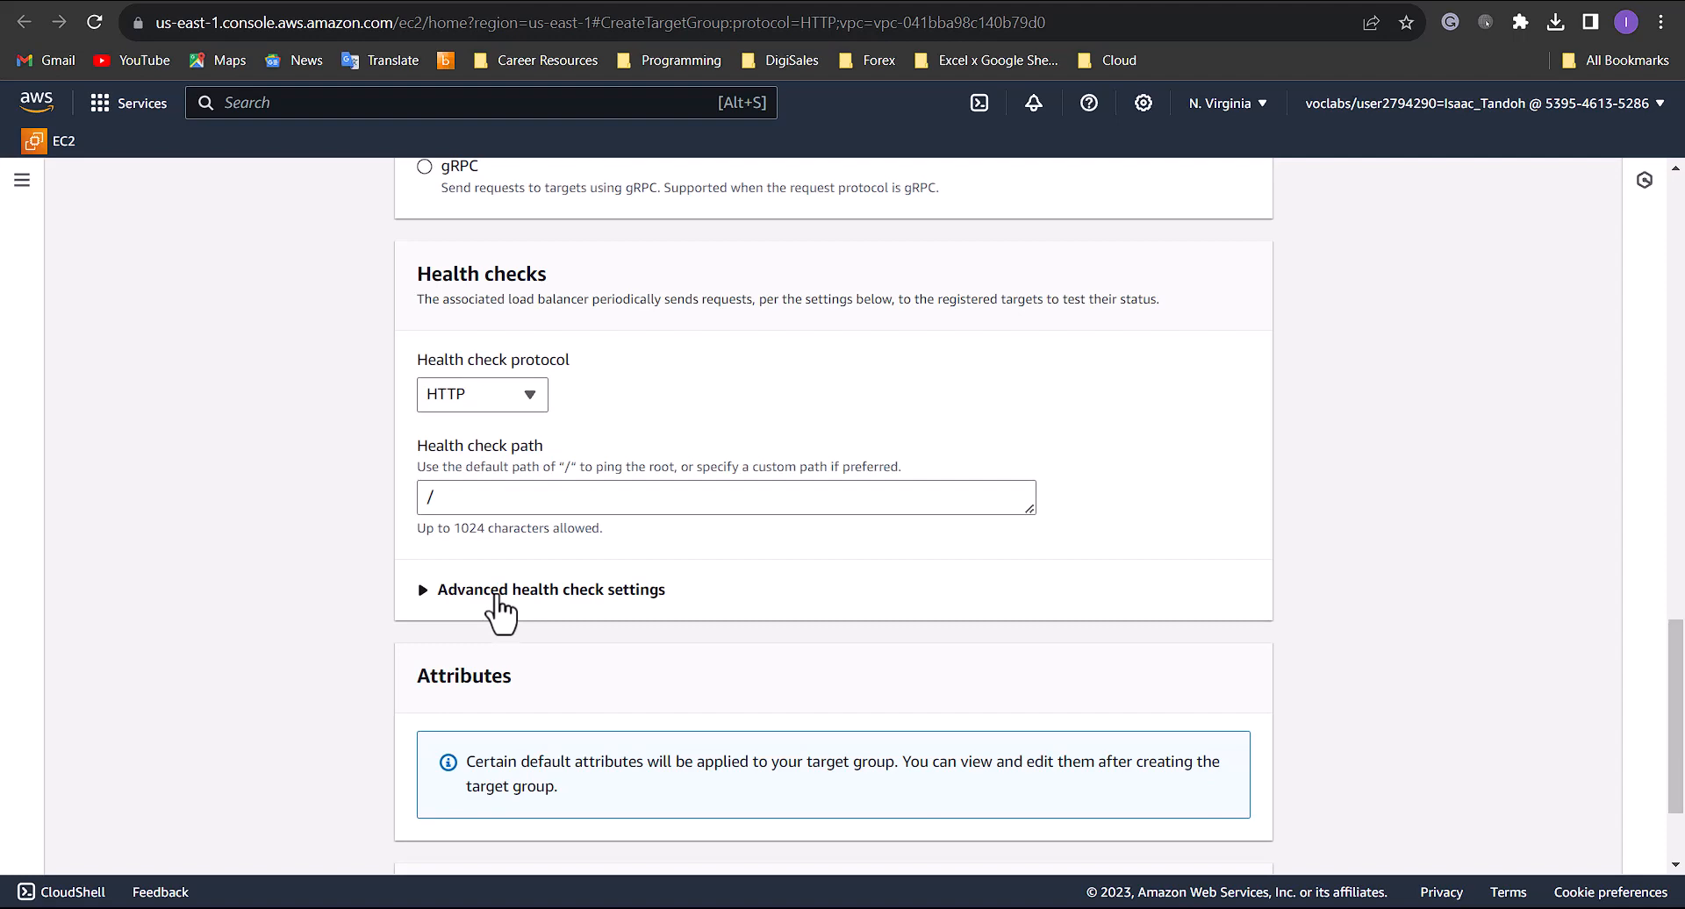
- Review the advanced health check settings, keep the defaults with path /, and create the target group without registering any instances
click(531, 594)
scroll(689, 546, down, 2)
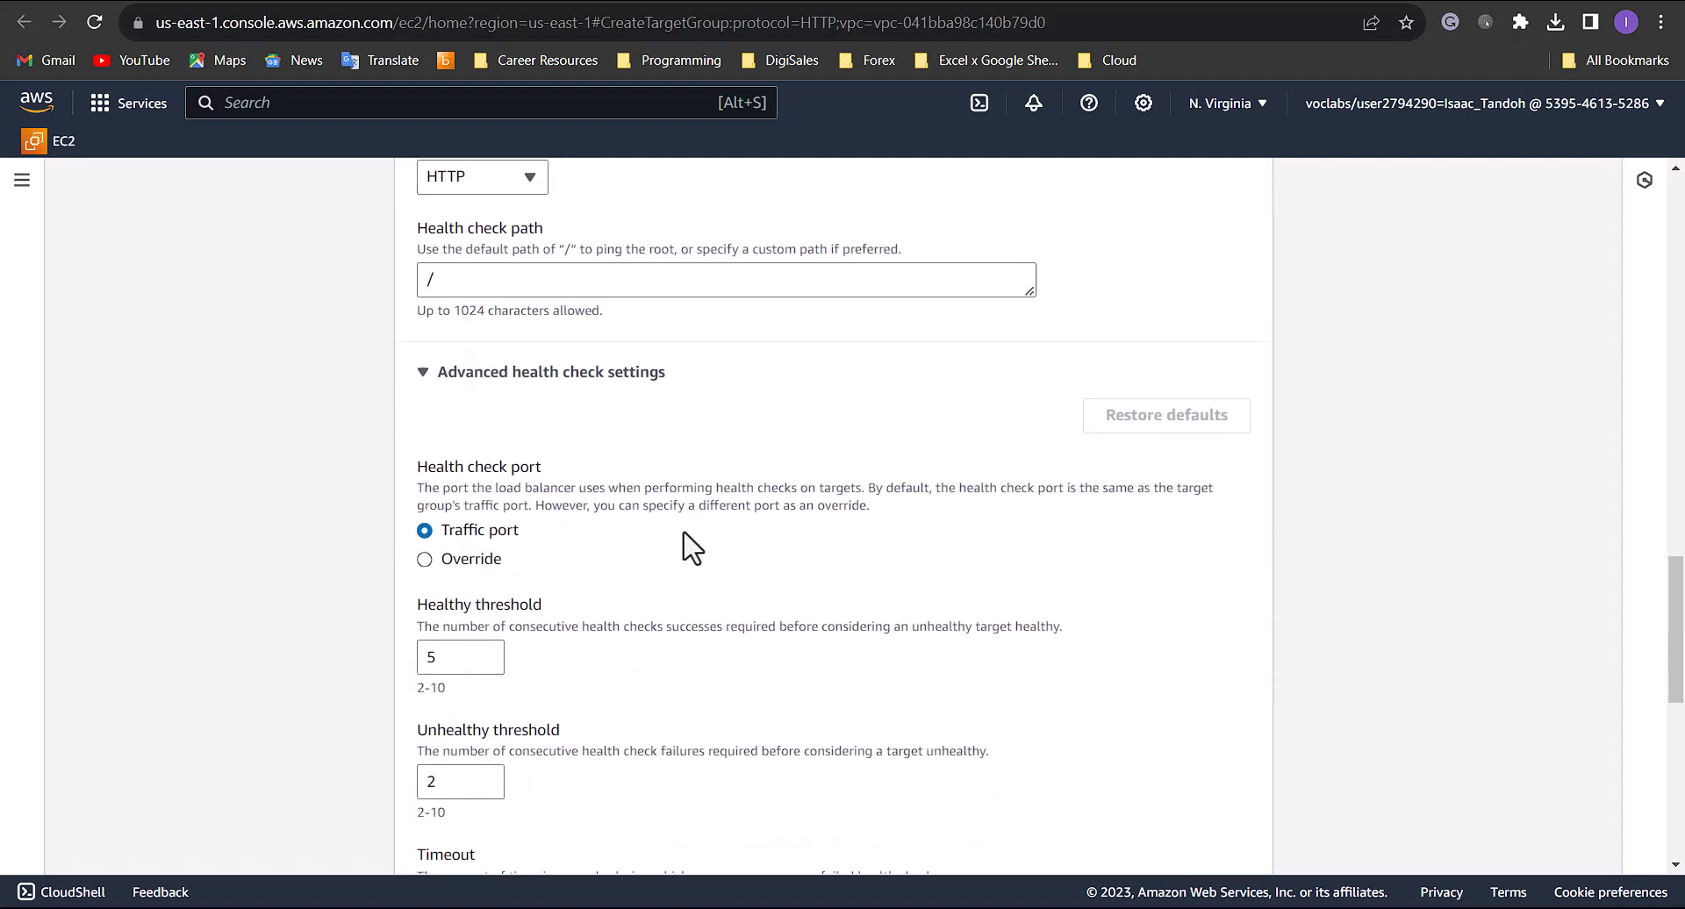
scroll(492, 413, down, 1)
scroll(489, 369, up, 3)
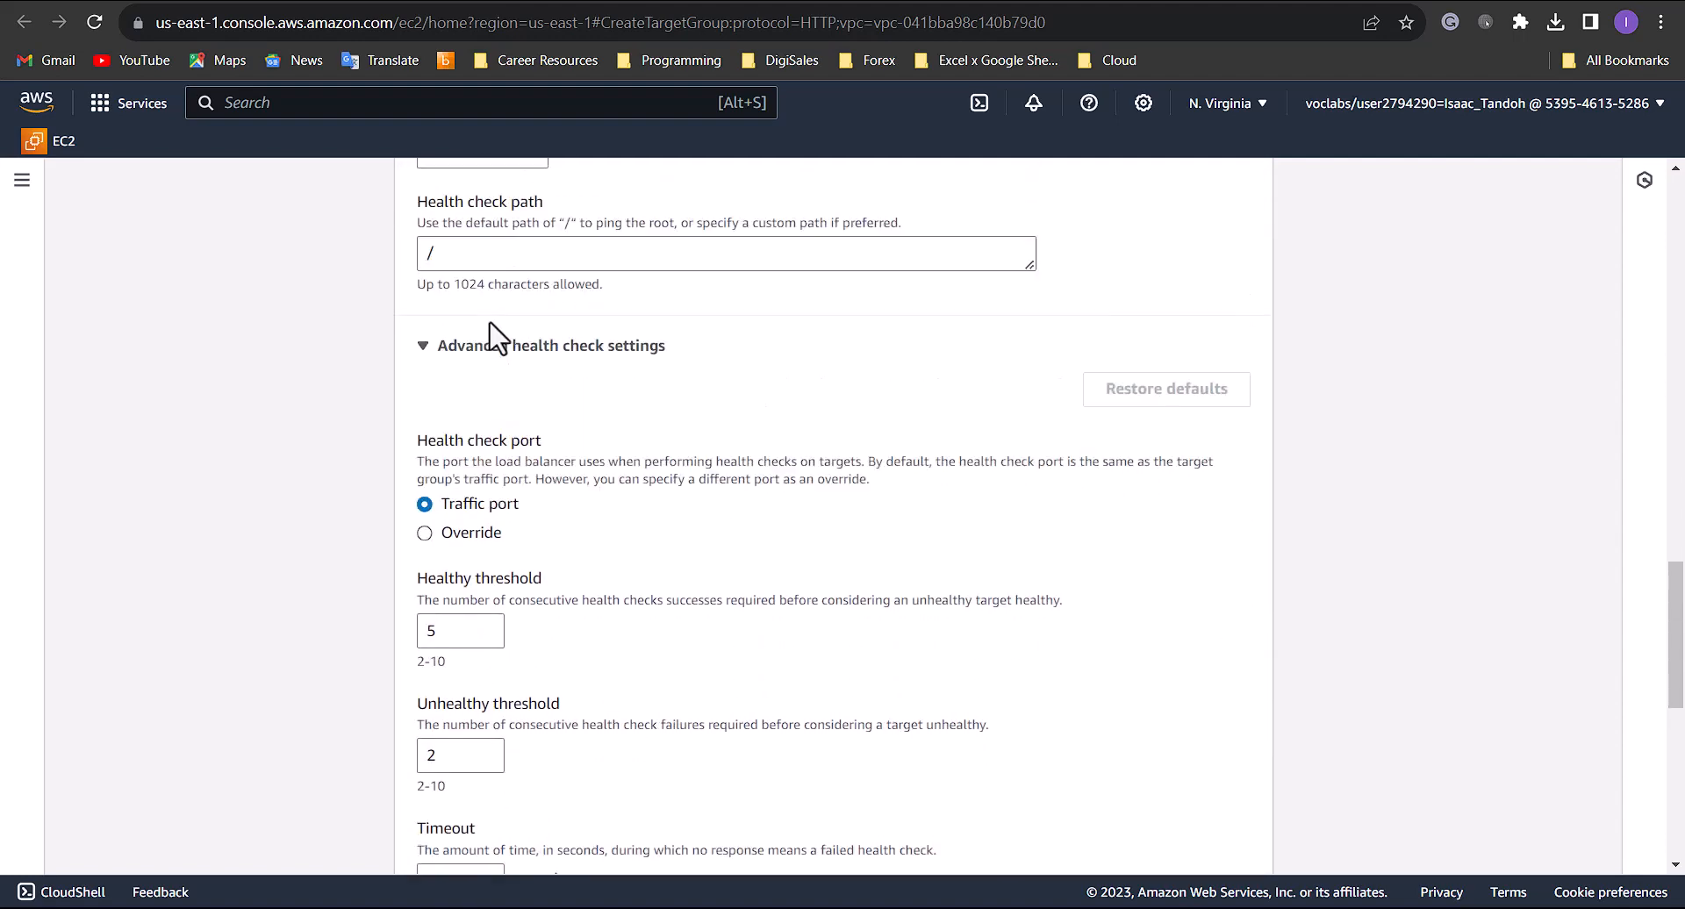
click(524, 589)
scroll(959, 605, down, 2)
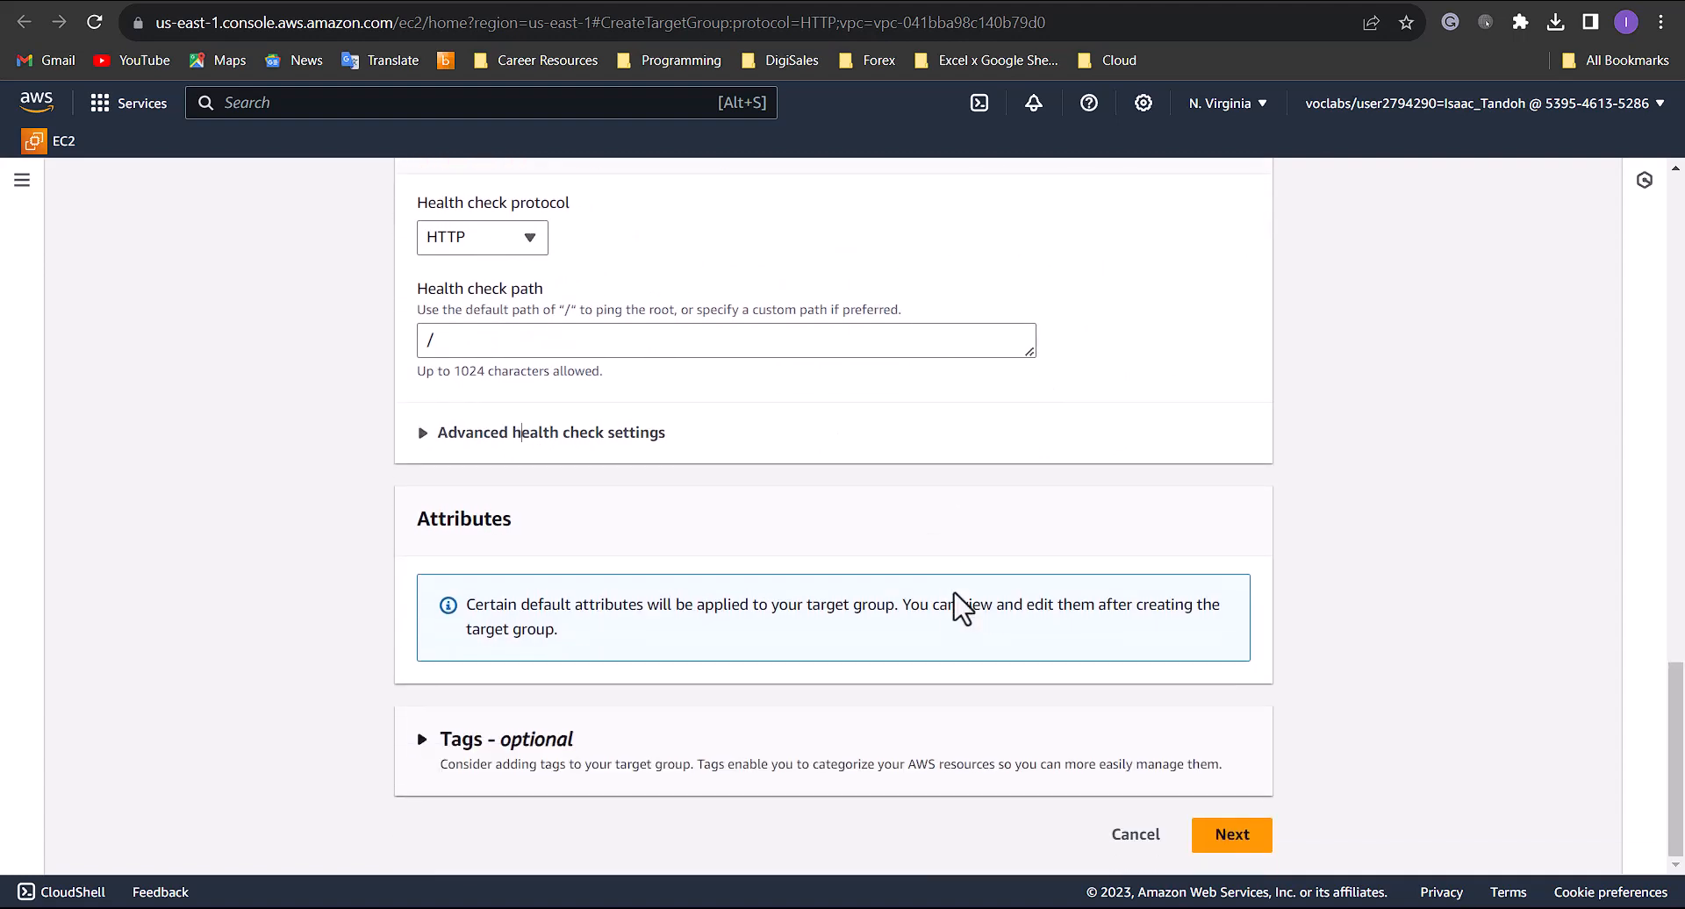
click(1247, 838)
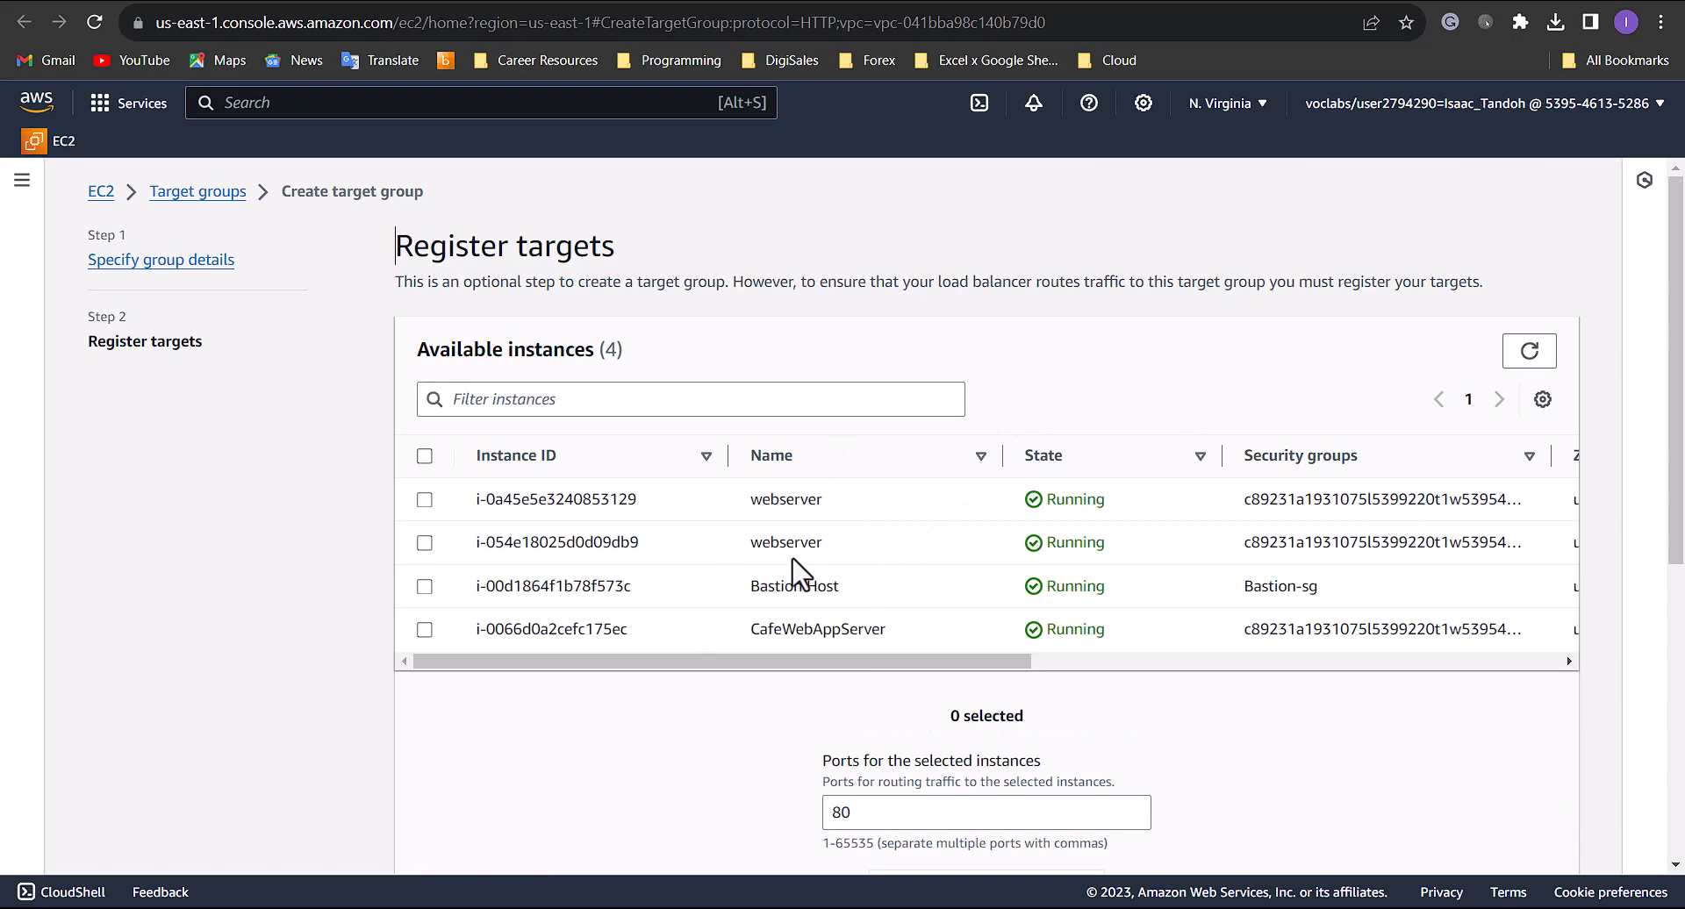
scroll(794, 571, down, 6)
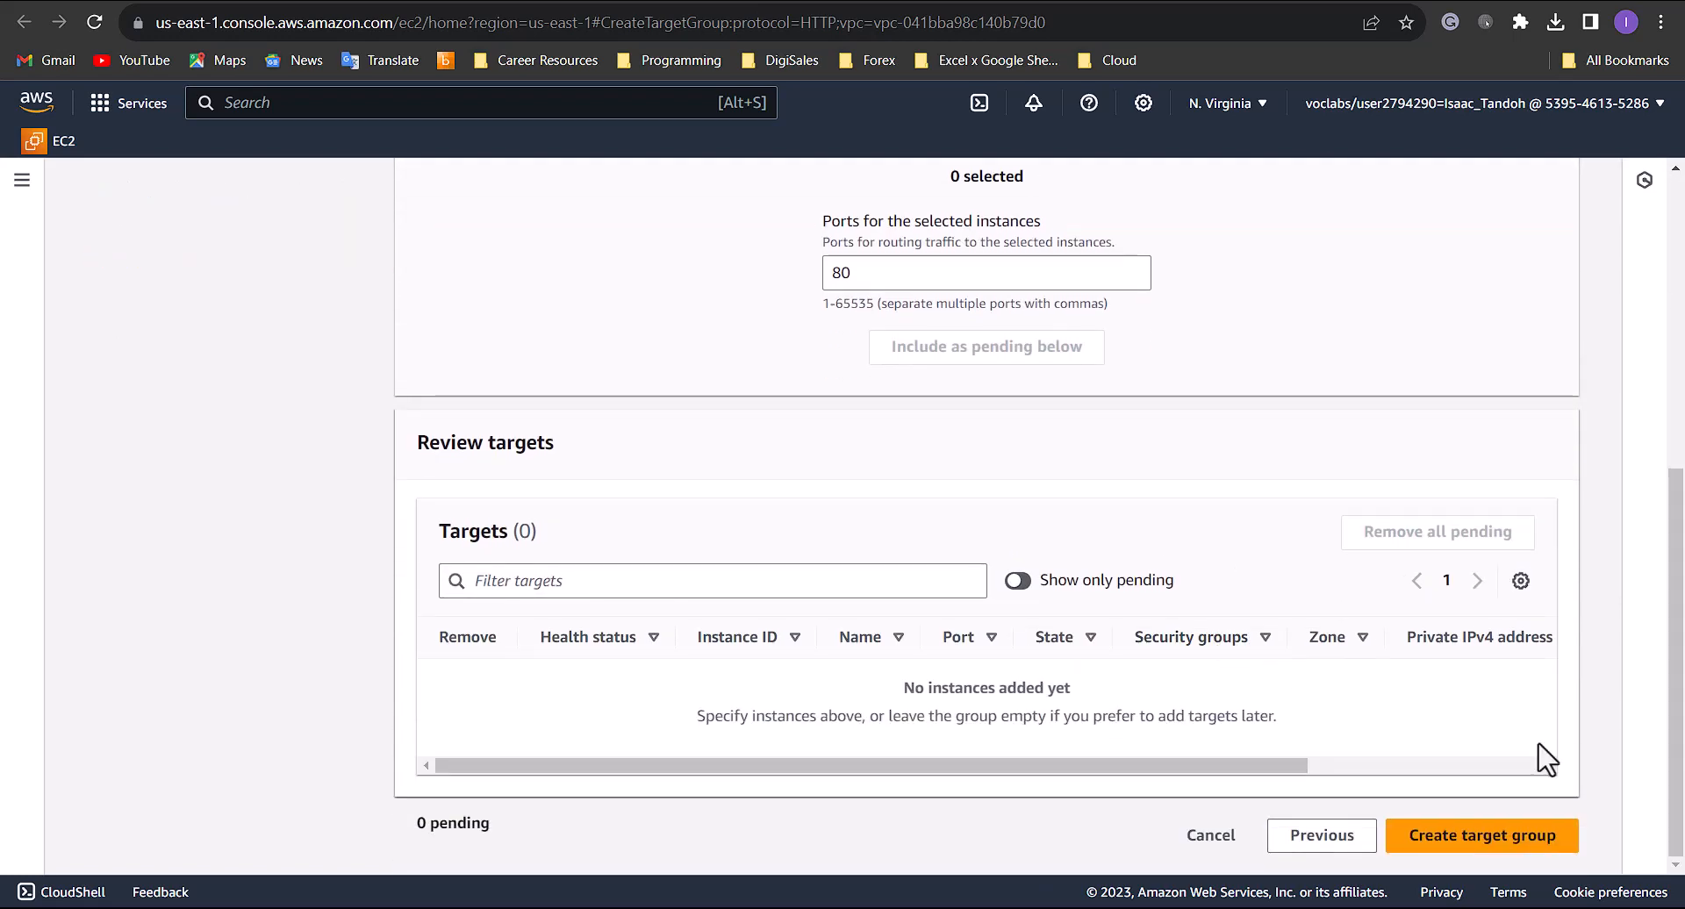
click(1506, 830)
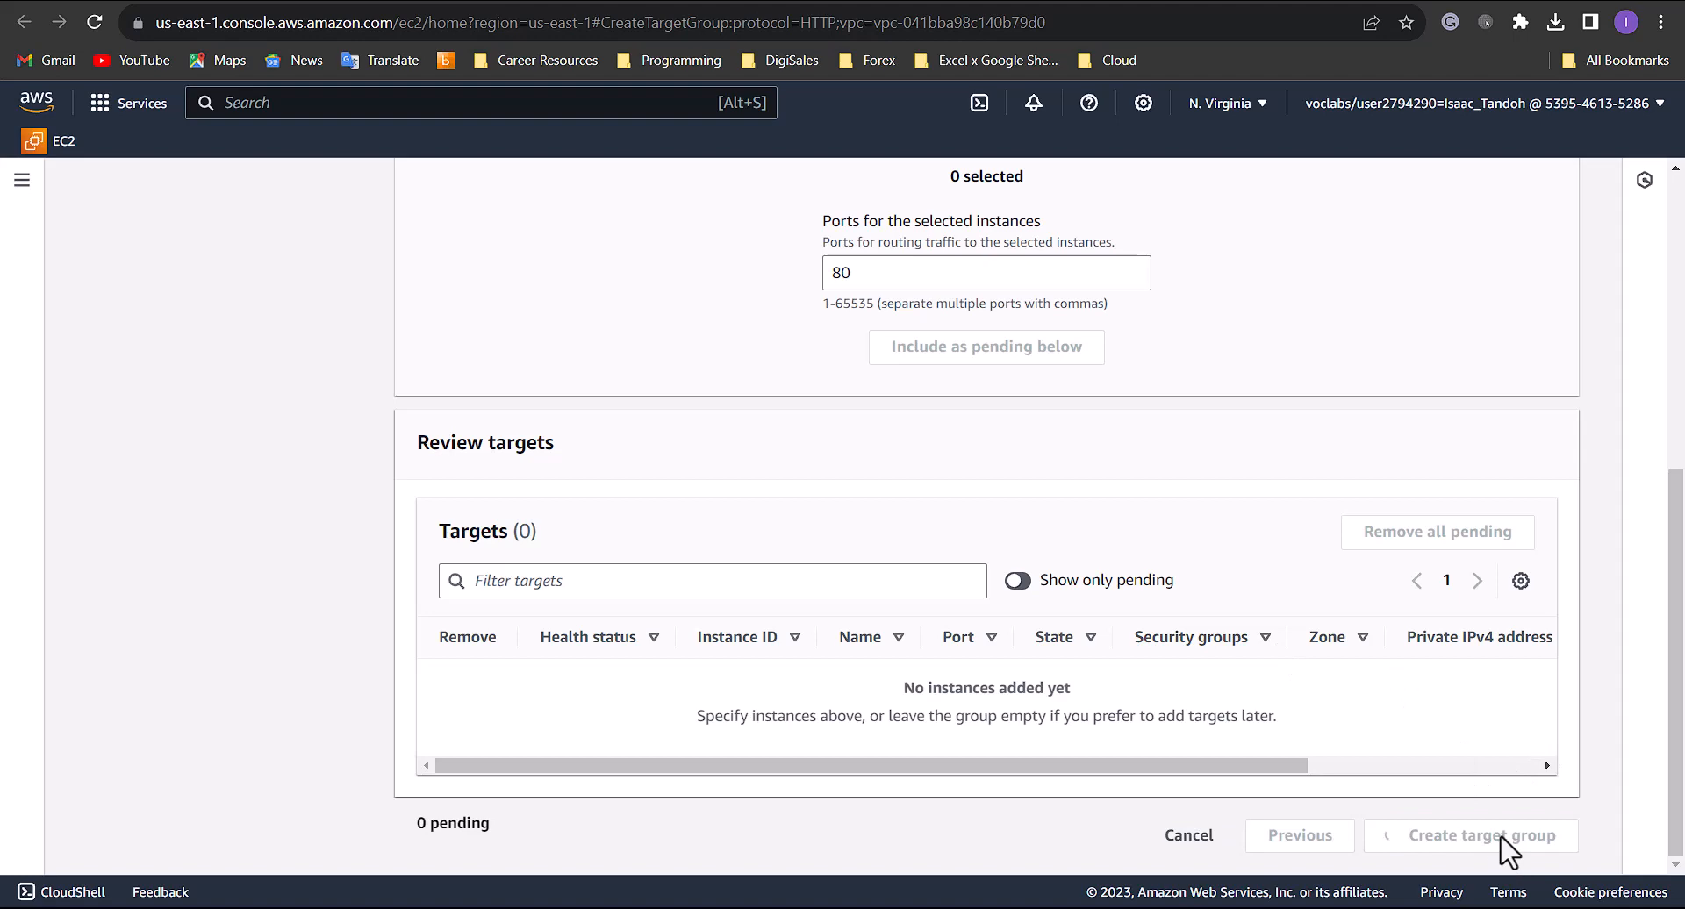
- Return to the load balancer setup, refresh the target group choices, and forward the HTTP:80 listener to WebServer-App
key(ctrl+shift+Tab)
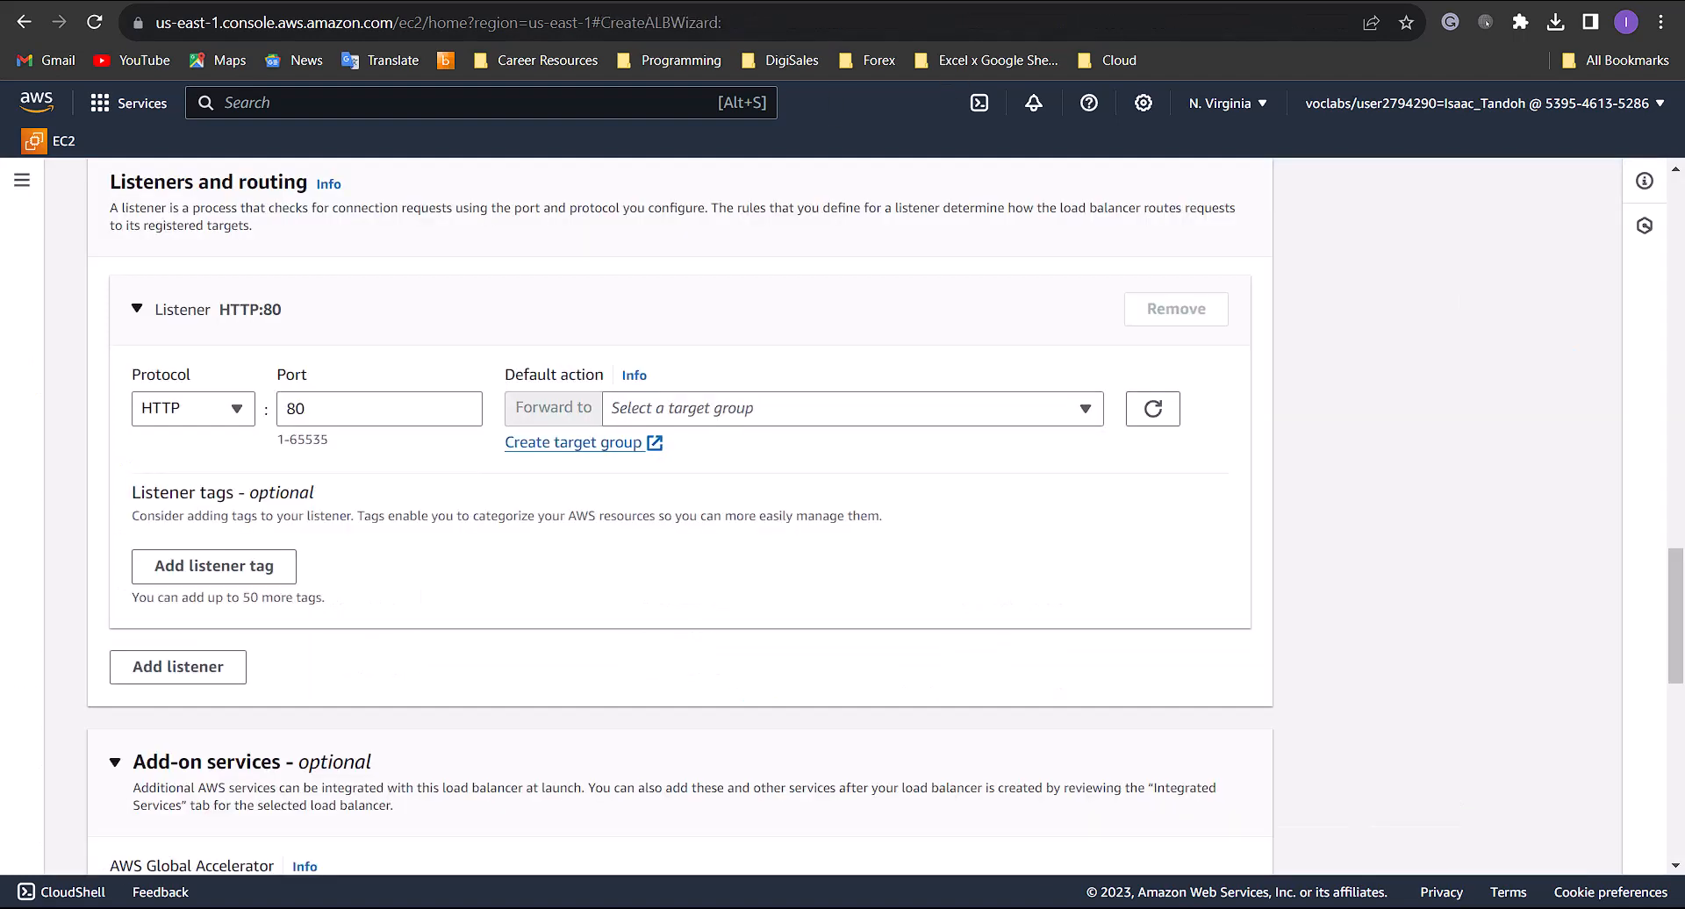
click(1162, 417)
click(1072, 418)
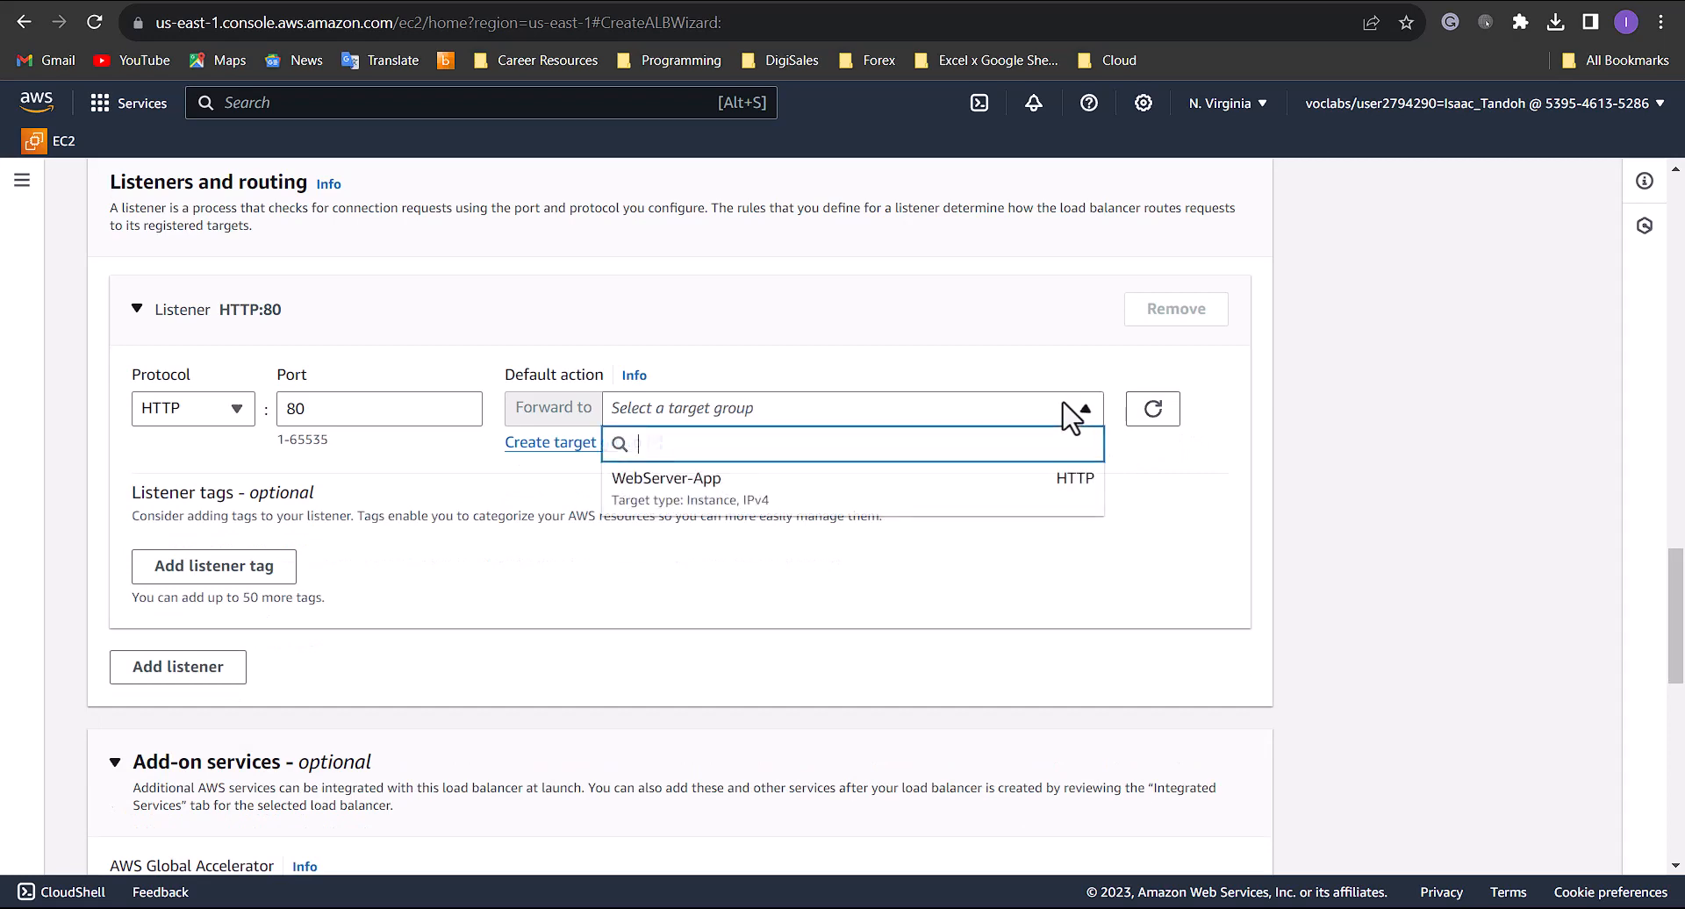
click(839, 500)
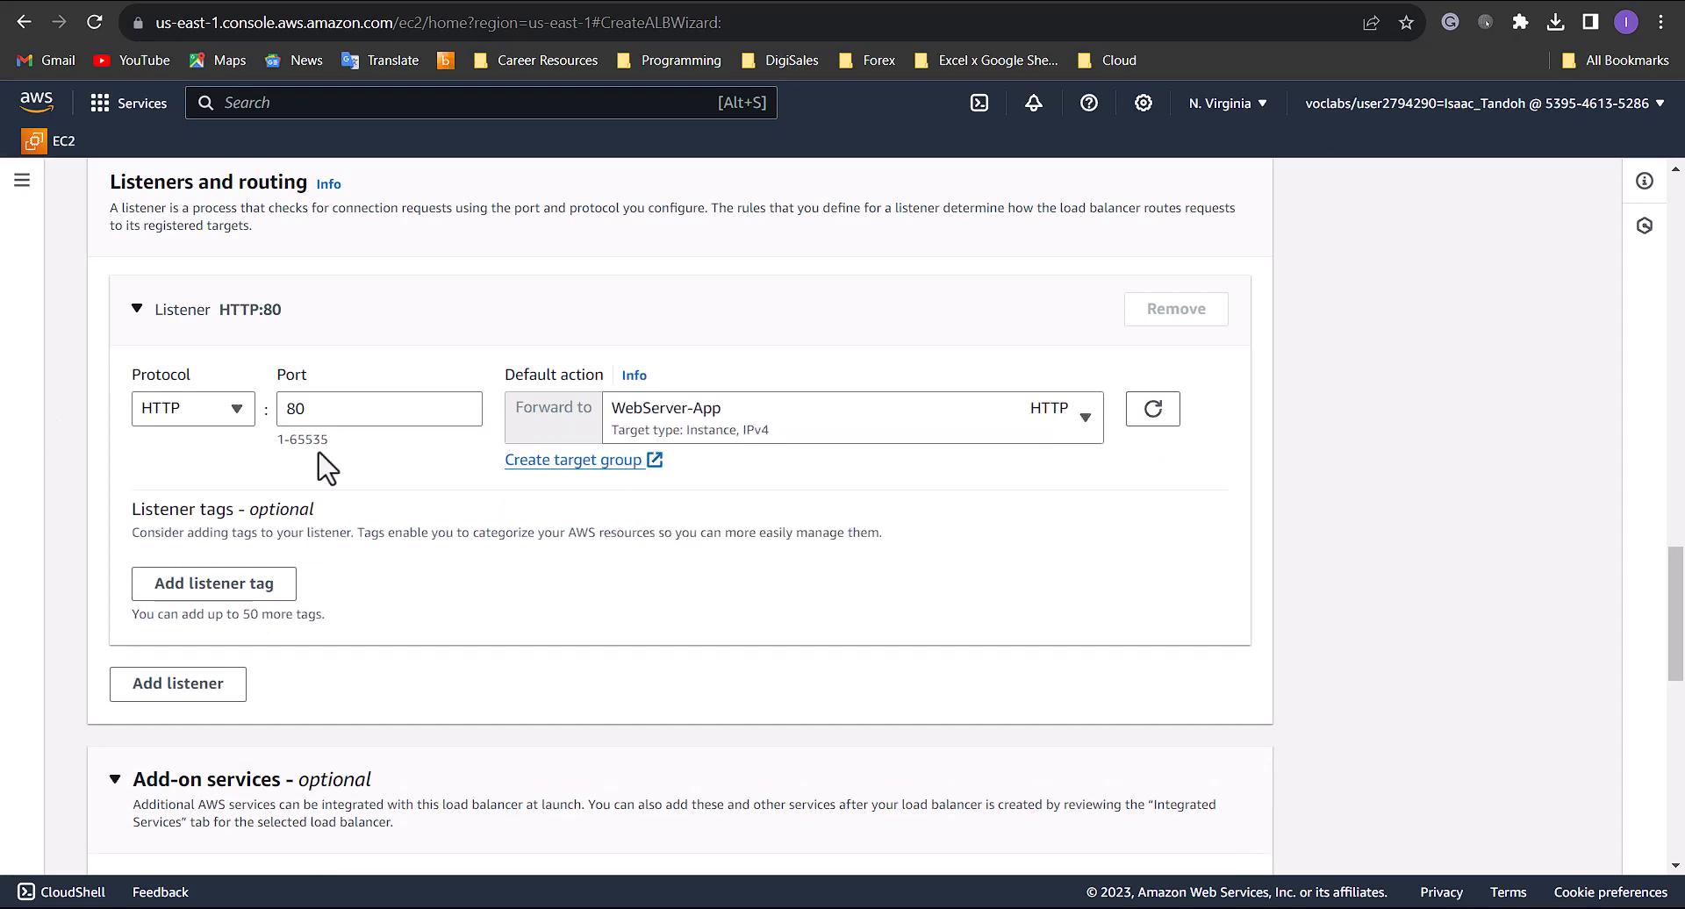
- Review the load balancer summary and create WebServer-LB without add-on services or tags
scroll(595, 481, down, 3)
scroll(597, 482, down, 3)
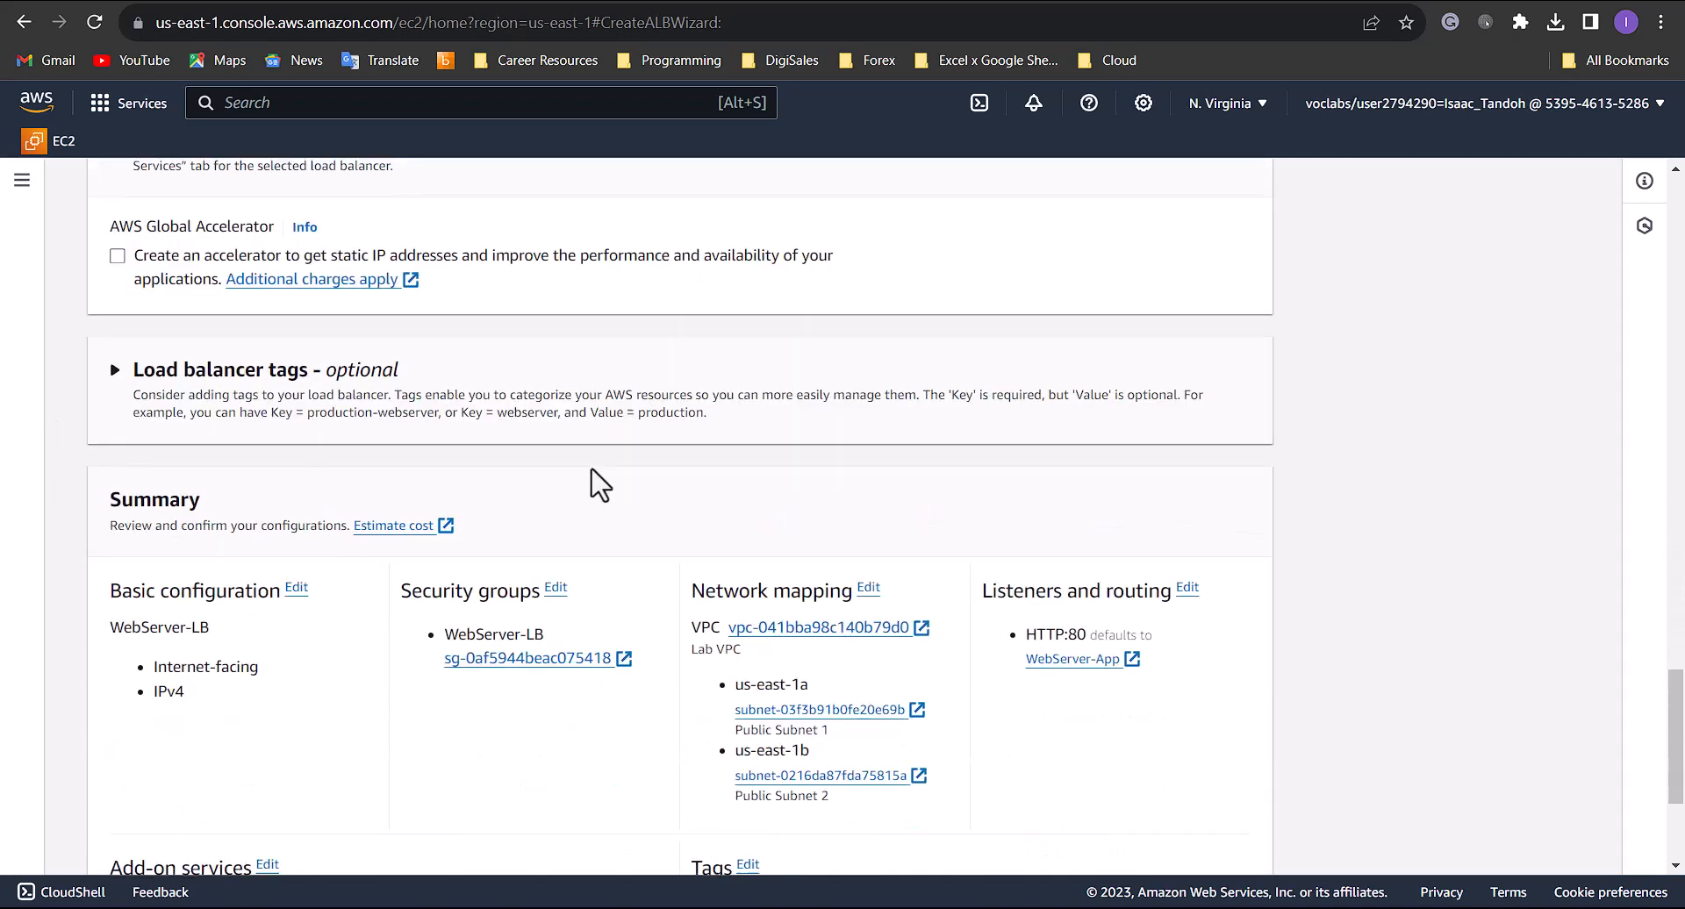
scroll(595, 483, up, 1)
scroll(593, 487, down, 1)
scroll(594, 488, down, 3)
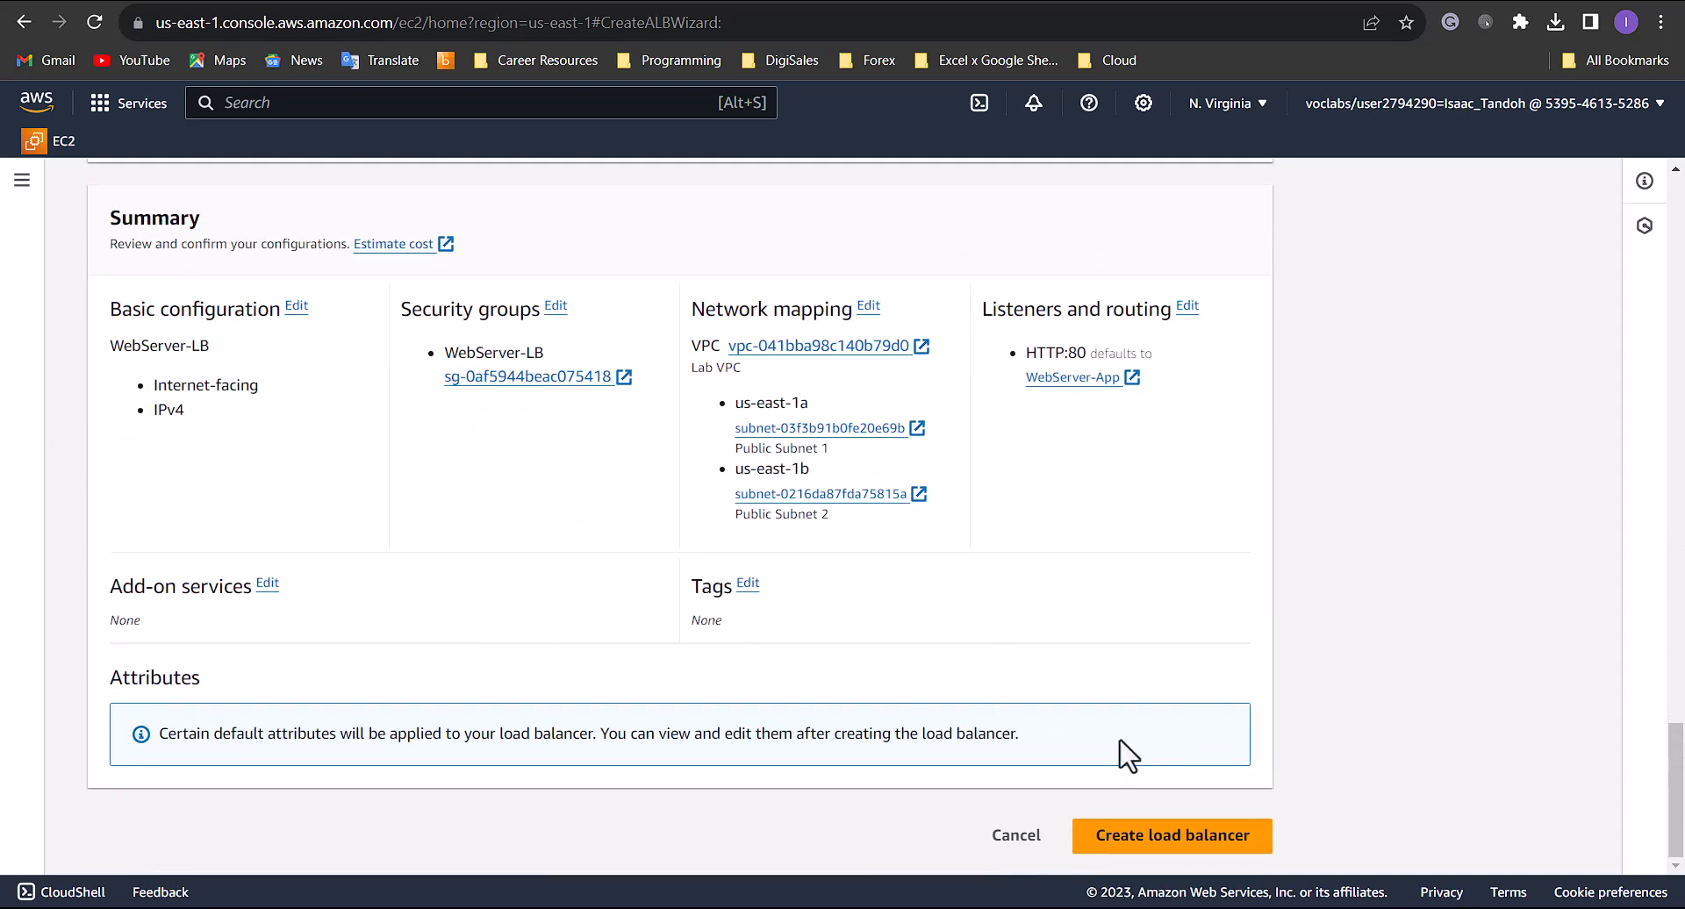
click(1158, 836)
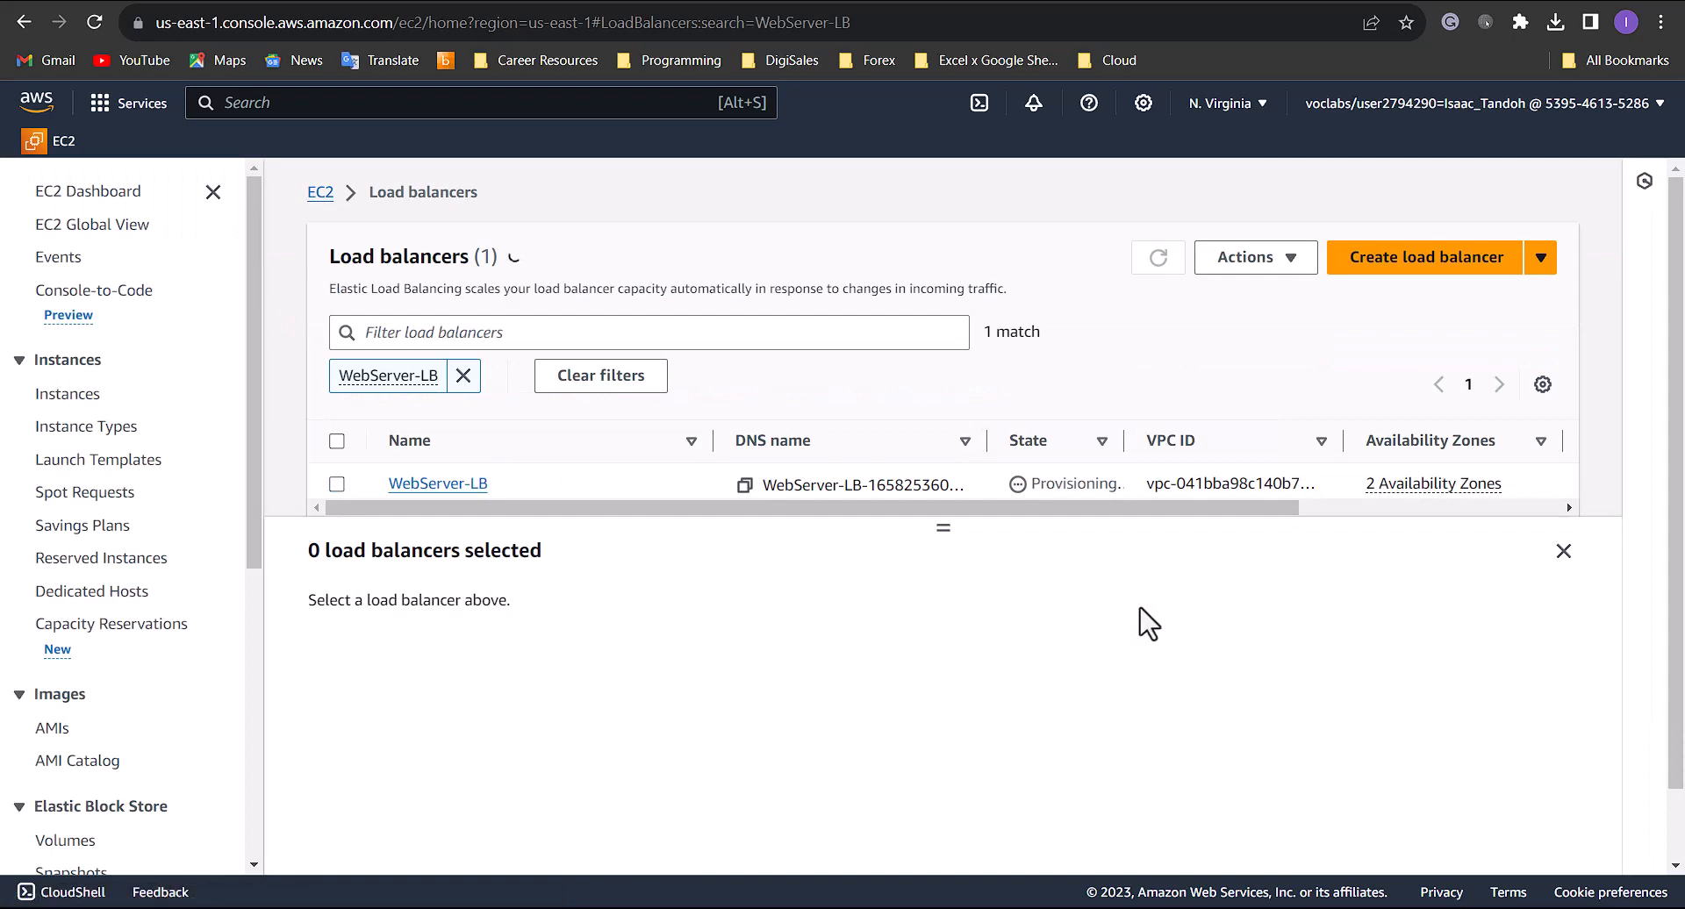